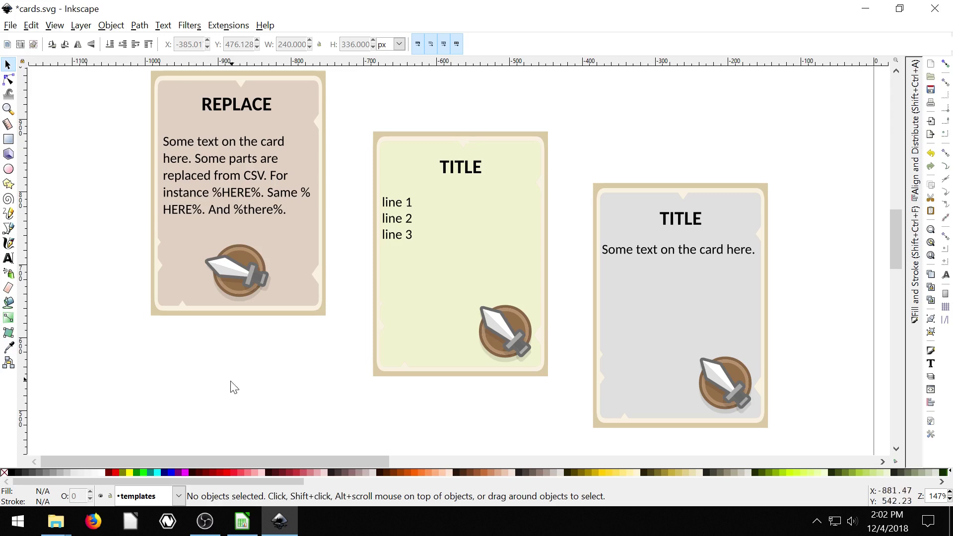
Step: Browse the Extensions > Boardgames menu twice without choosing anything
left_click(237, 26)
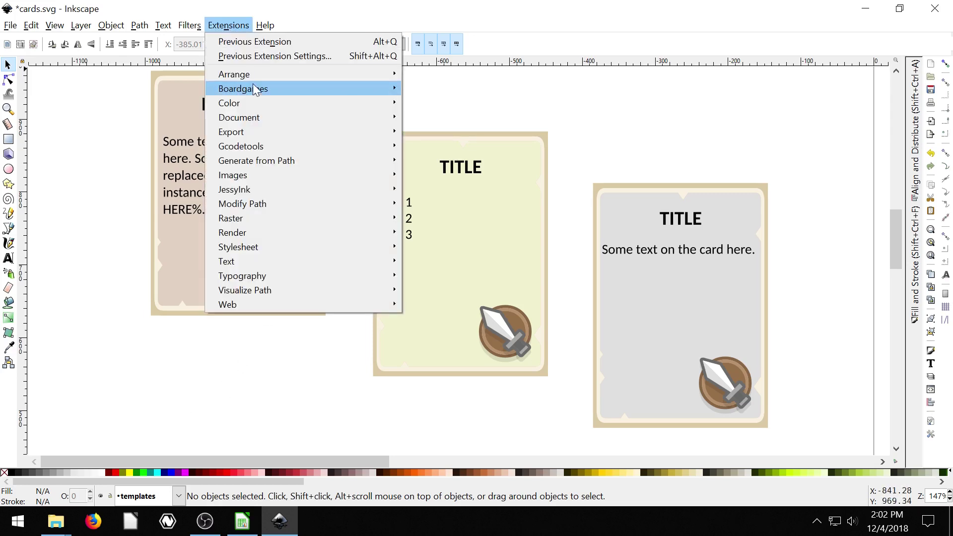
mouse_move(252, 92)
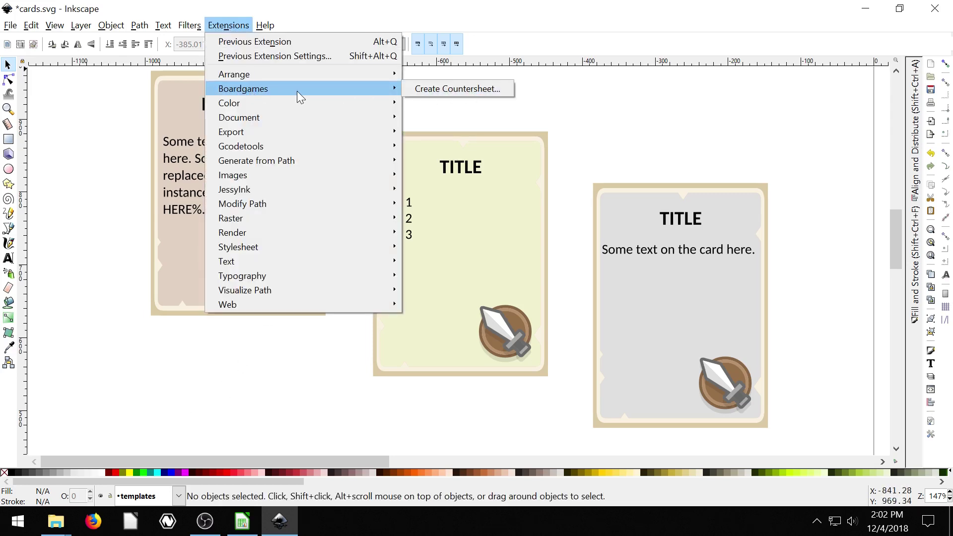
left_click(77, 158)
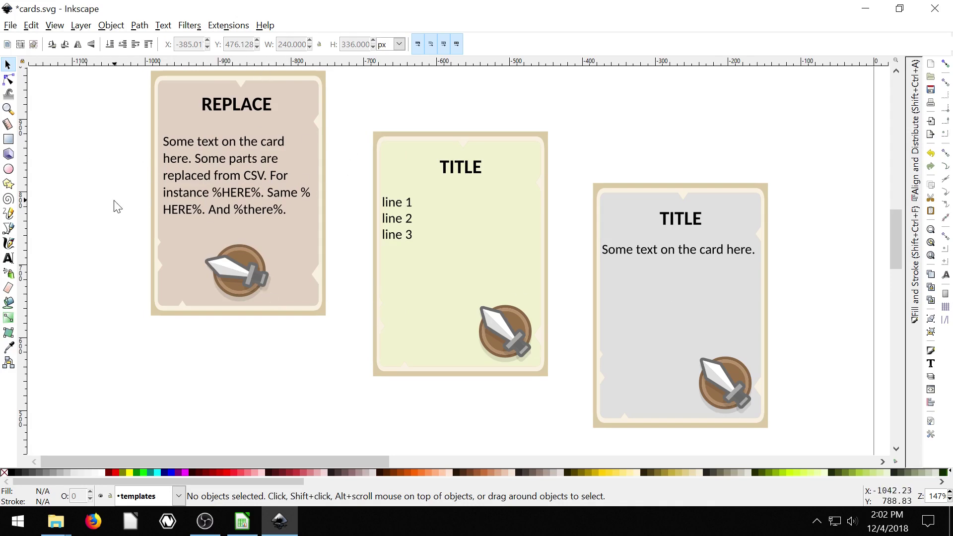
left_click(243, 26)
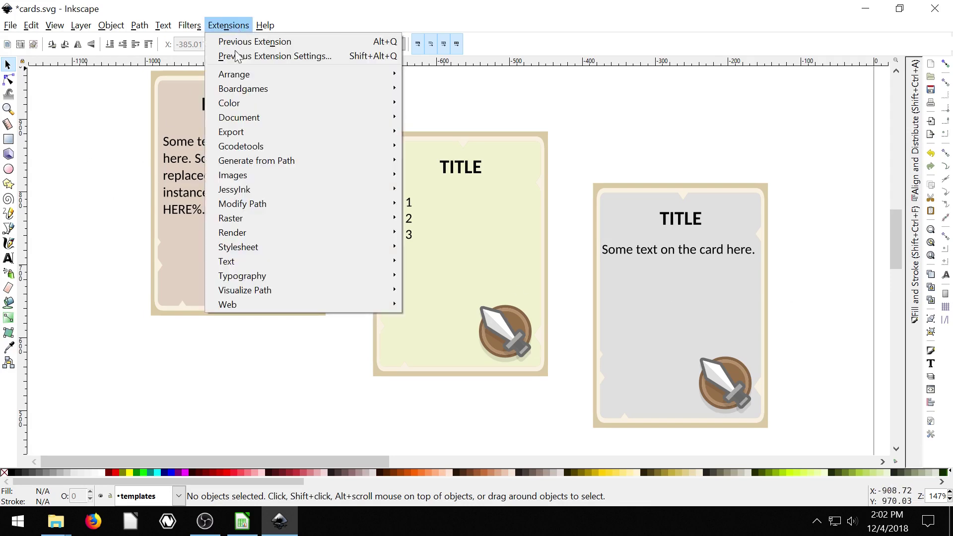
left_click(54, 43)
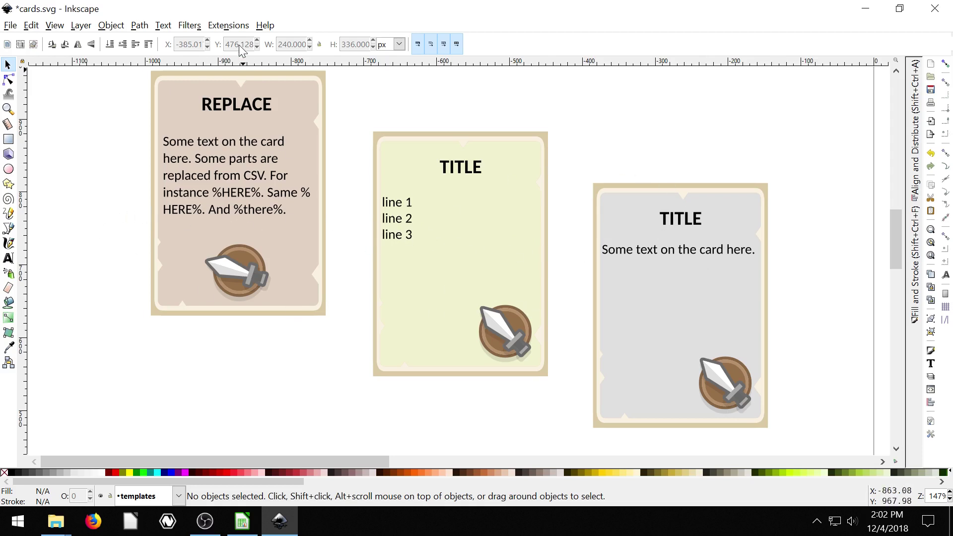
Step: Shift the REPLACE and both TITLE card templates left, zoom out, and select all three
left_click_drag(247, 193, 241, 226)
left_click_drag(428, 214, 410, 219)
left_click_drag(660, 279, 632, 267)
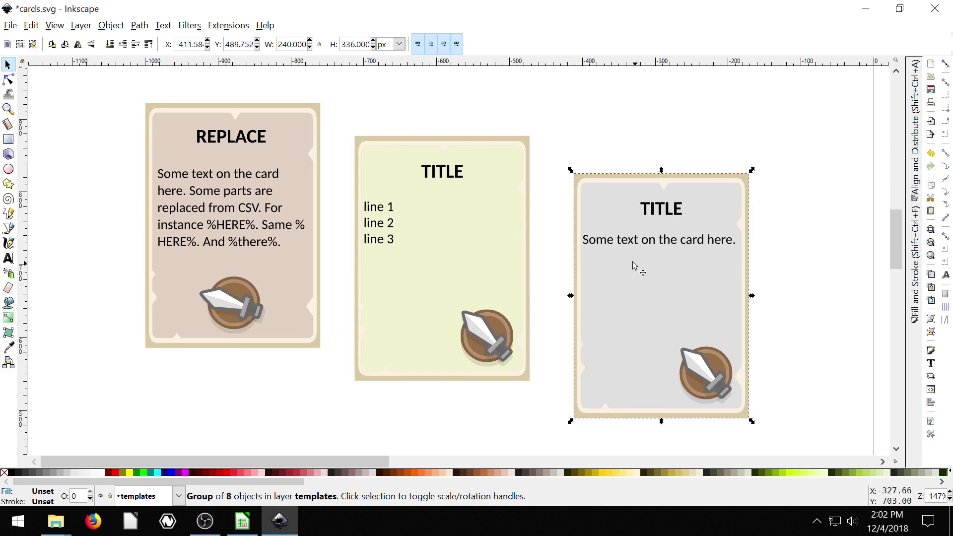
key("minus")
key("minus")
key("minus")
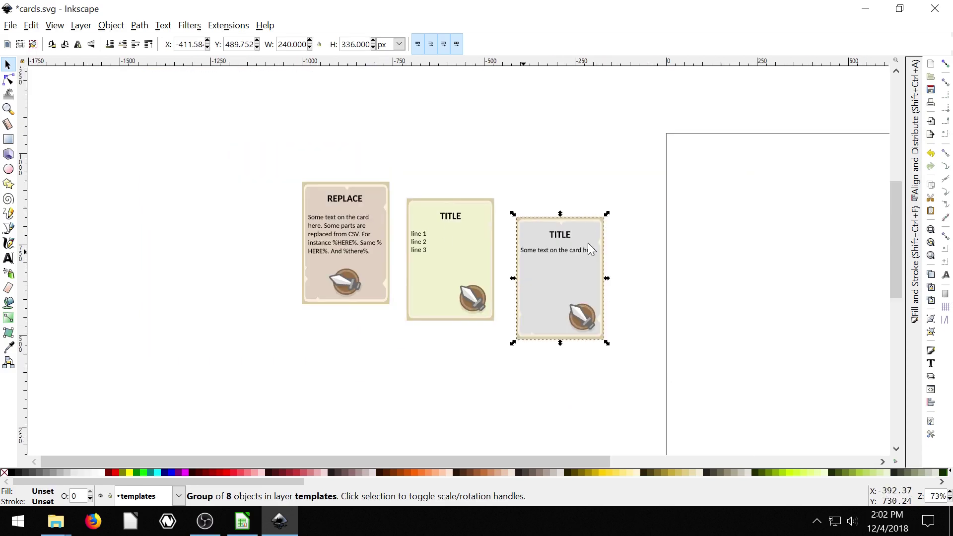
left_click(366, 254)
left_click(439, 263)
left_click(534, 271)
Step: Launch Boardgames > Create Countersheet and place its settings window left of the cards
left_click(242, 283)
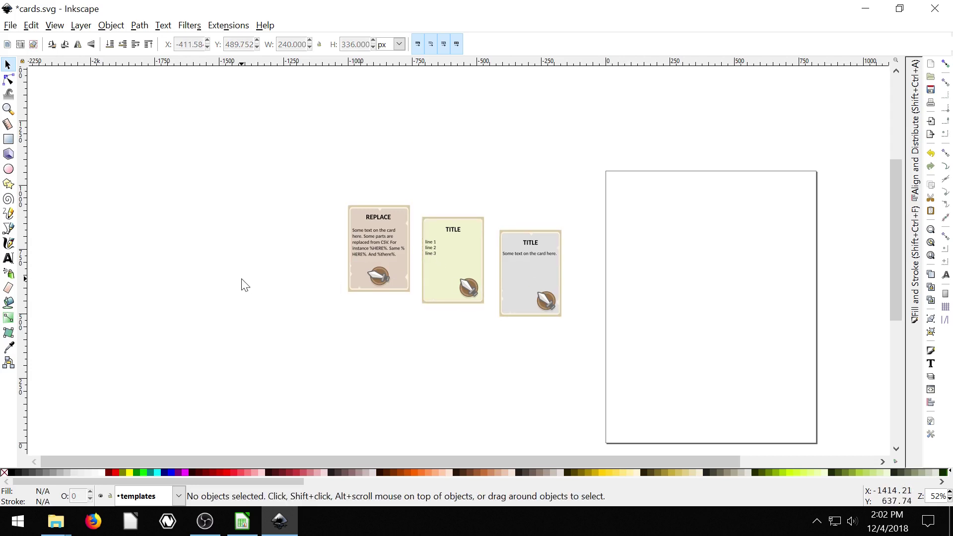
left_click(222, 27)
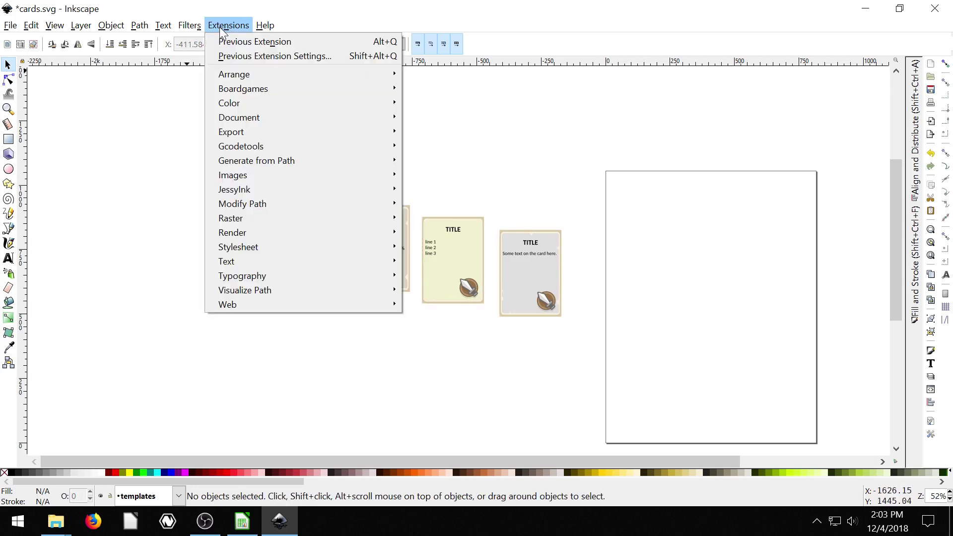
mouse_move(246, 87)
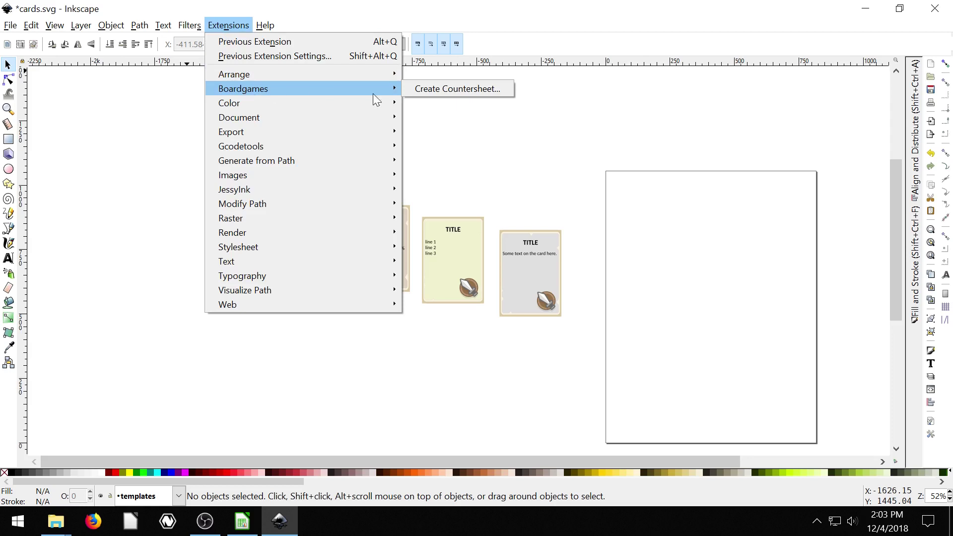
left_click(448, 88)
left_click_drag(431, 129, 659, 117)
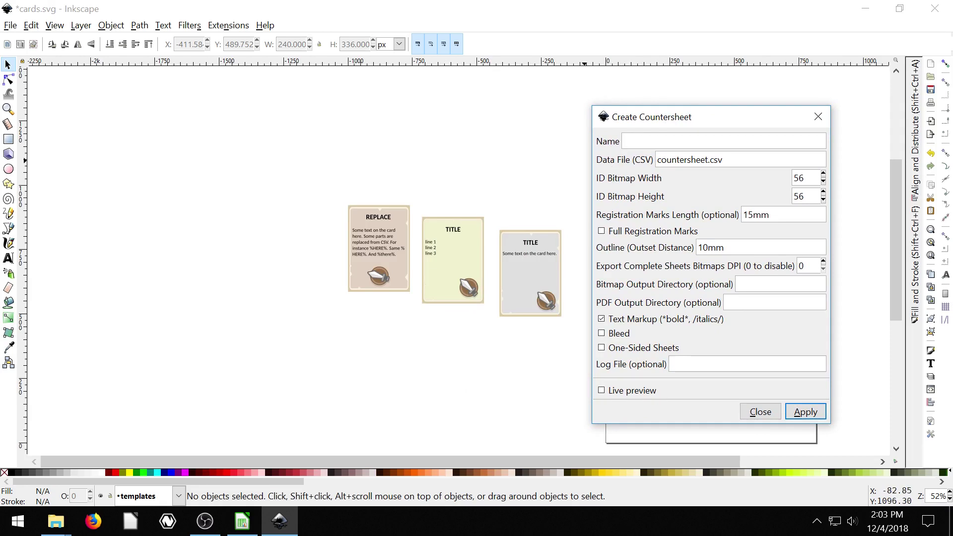
left_click_drag(660, 123, 145, 116)
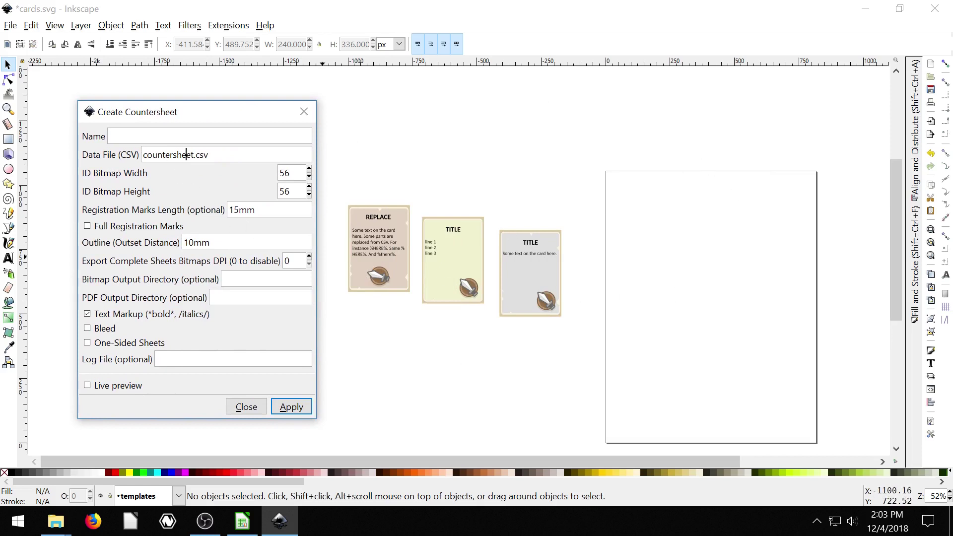
Step: Replace the Data File (CSV) name countersheet.csv with cards.csv
left_click_drag(209, 154, 143, 154)
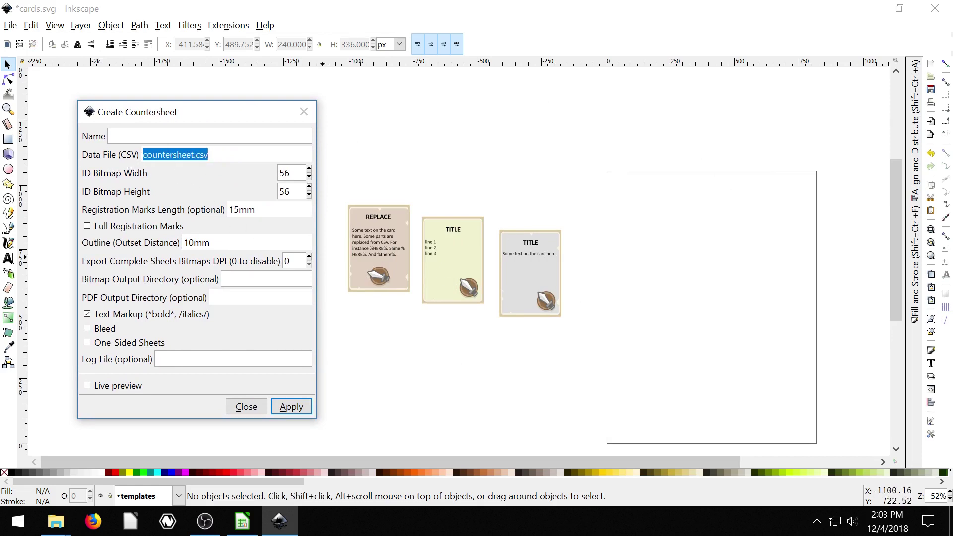
key("End")
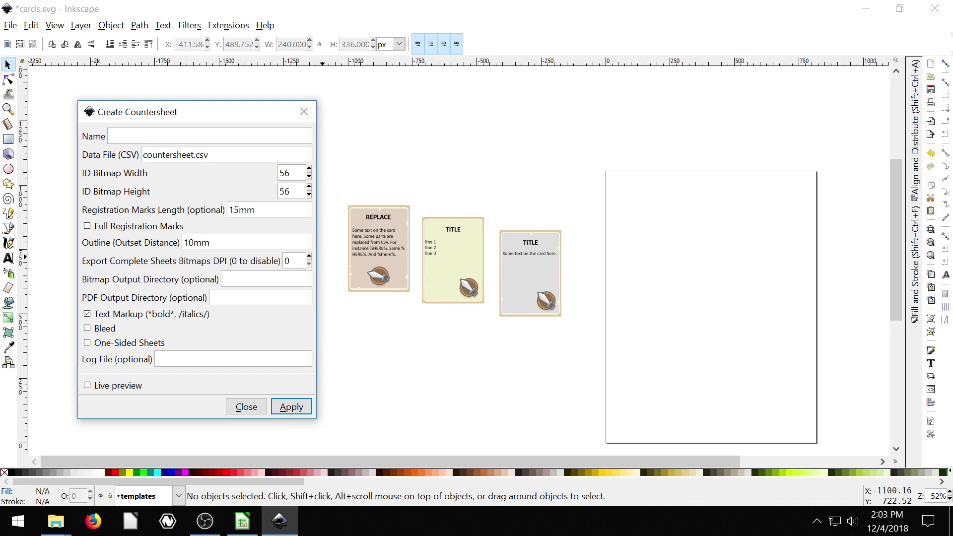
key("shift+Home")
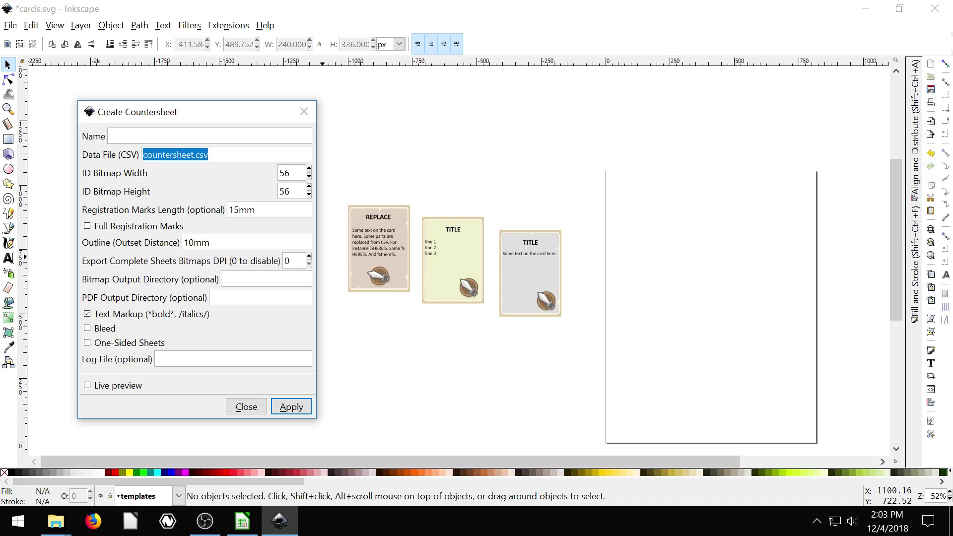
type("cards")
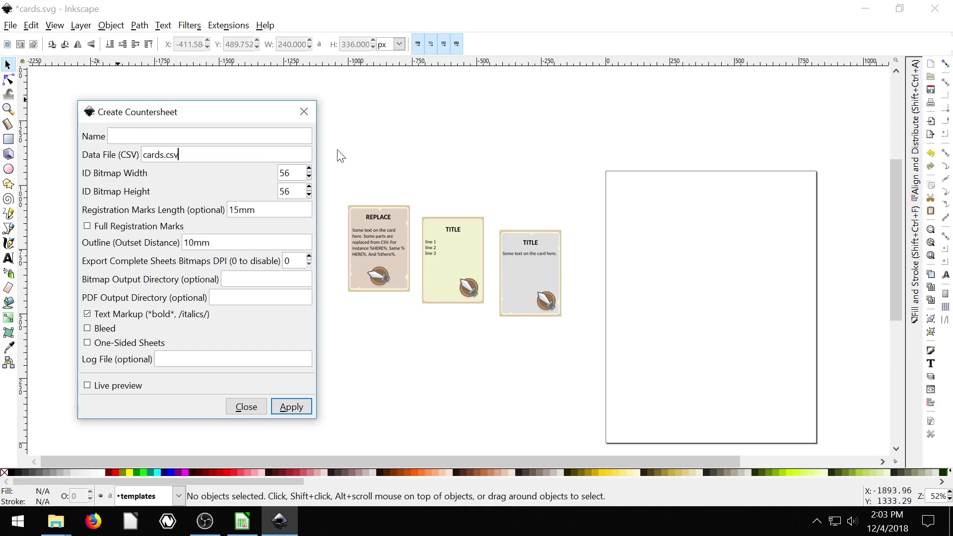
left_click(865, 9)
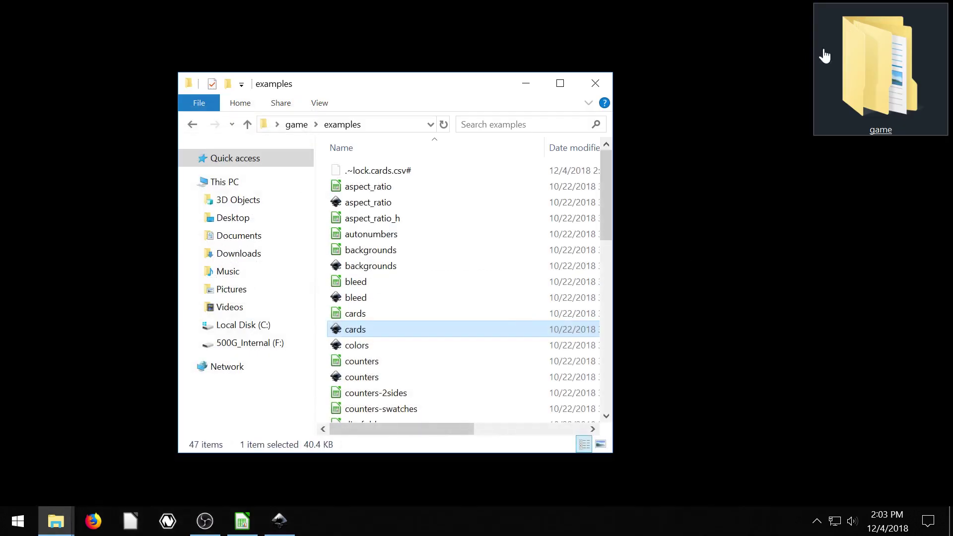
Step: Open the desktop game folder and its examples subfolder
double_click(876, 79)
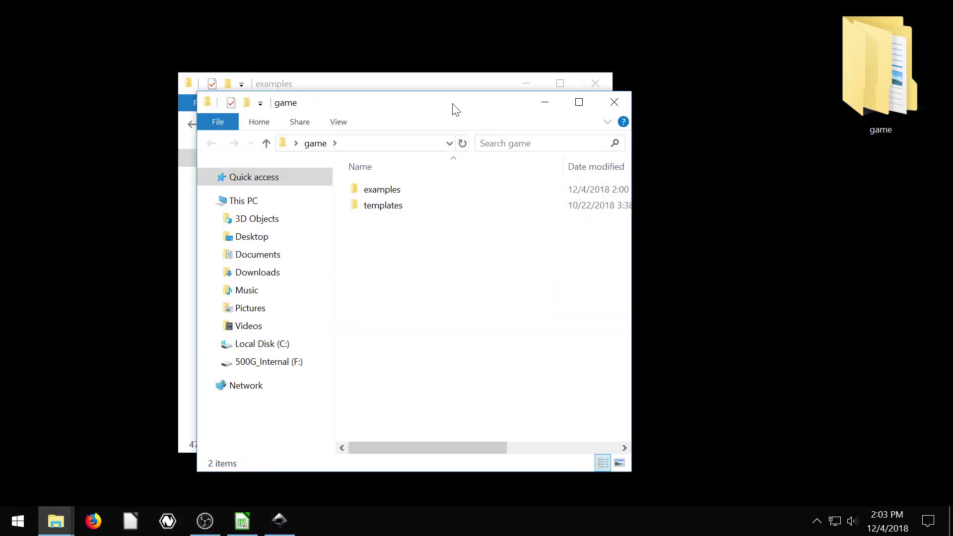
mouse_move(453, 105)
left_mouse_down()
mouse_move(431, 99)
mouse_move(440, 91)
left_mouse_up()
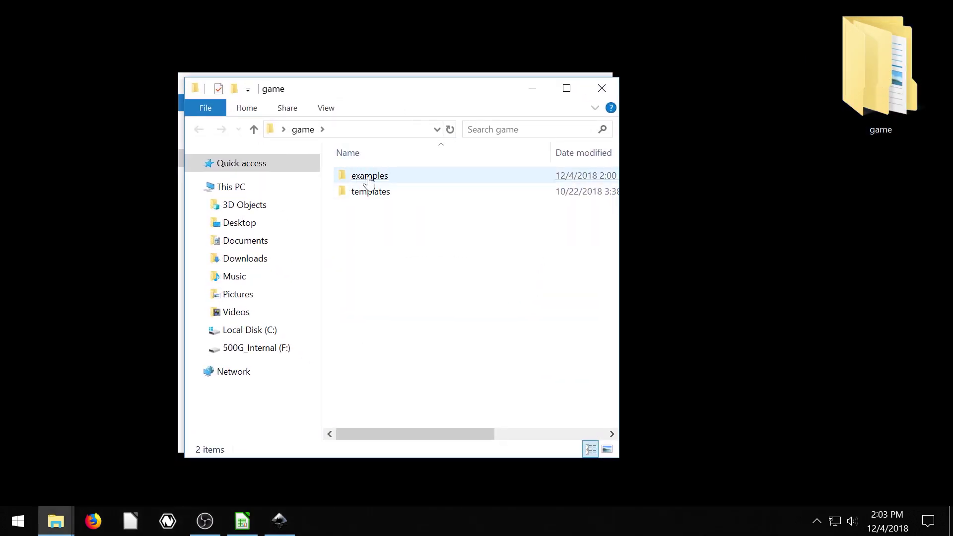
left_click(370, 182)
double_click(370, 182)
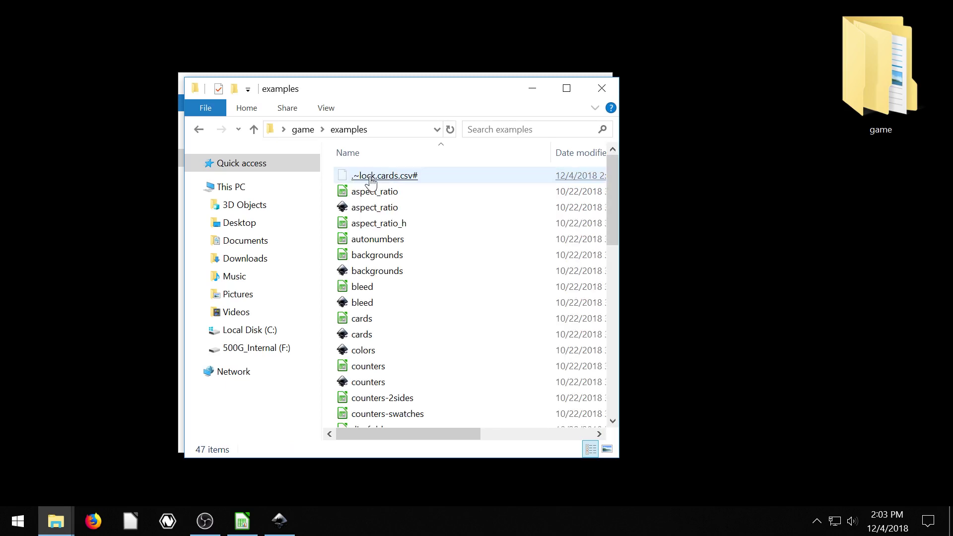
Step: Scroll the examples listing down to the cards spreadsheet and drawing files
left_click(369, 242)
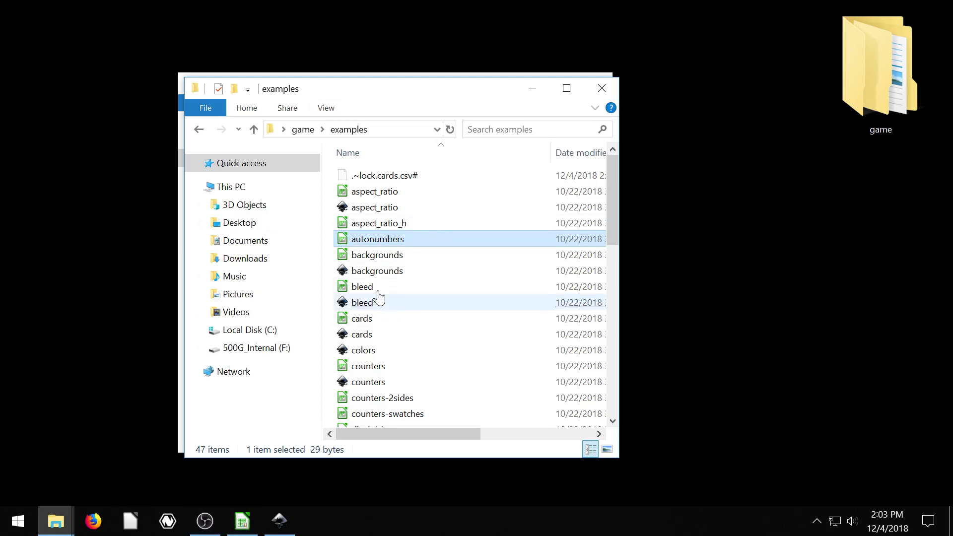
left_click(362, 286)
scroll(372, 255, "down", 2)
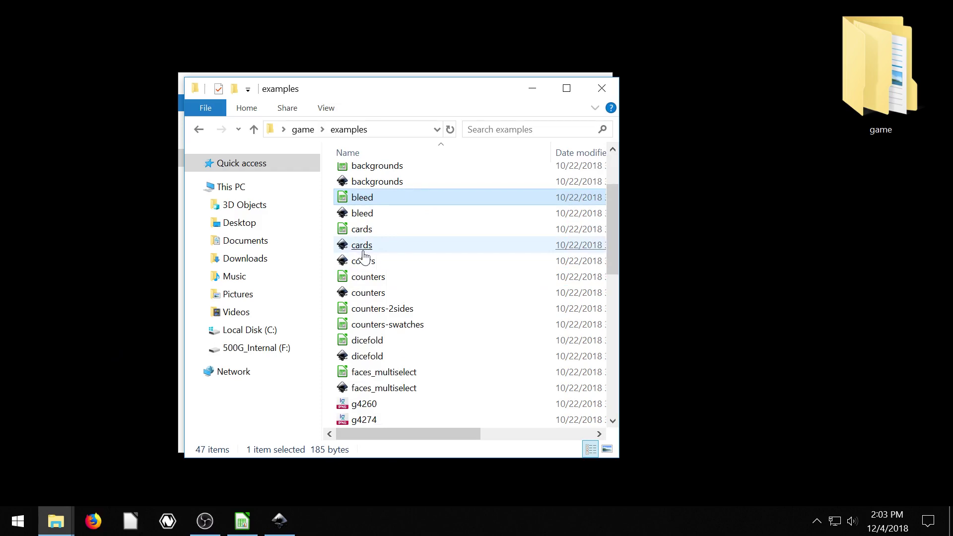
left_click(359, 251)
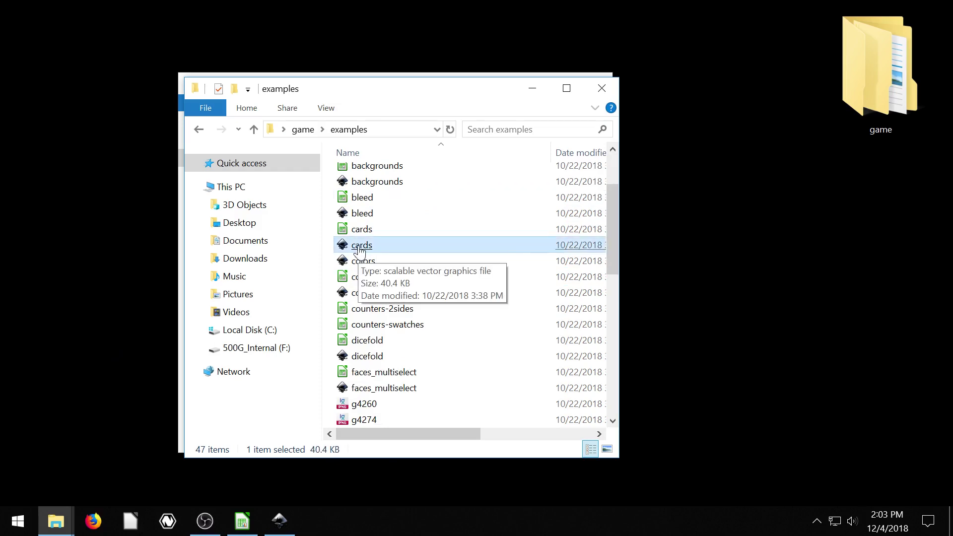
left_click(278, 520)
left_click(278, 519)
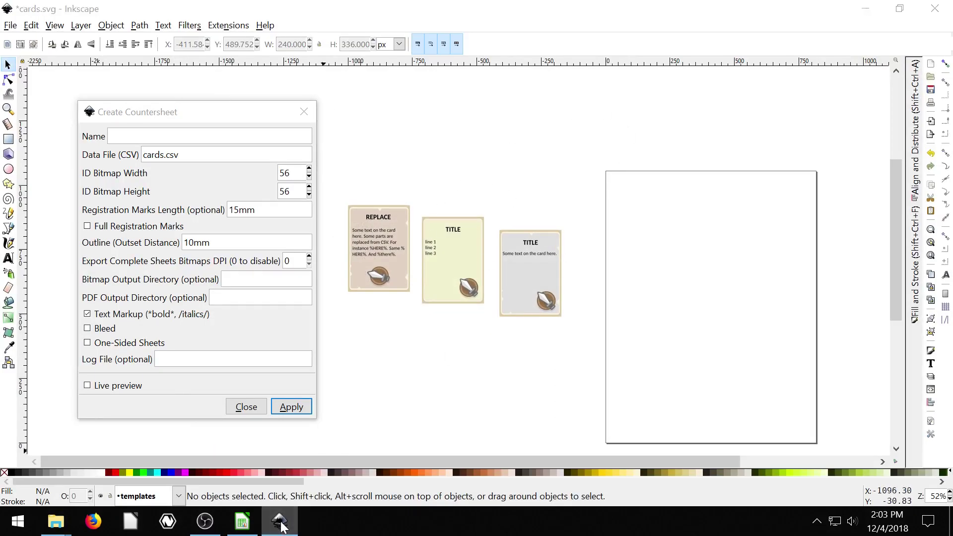
Step: Open cards.csv maximized in Calc, check cells A2 and C3, then return to Inkscape
double_click(359, 230)
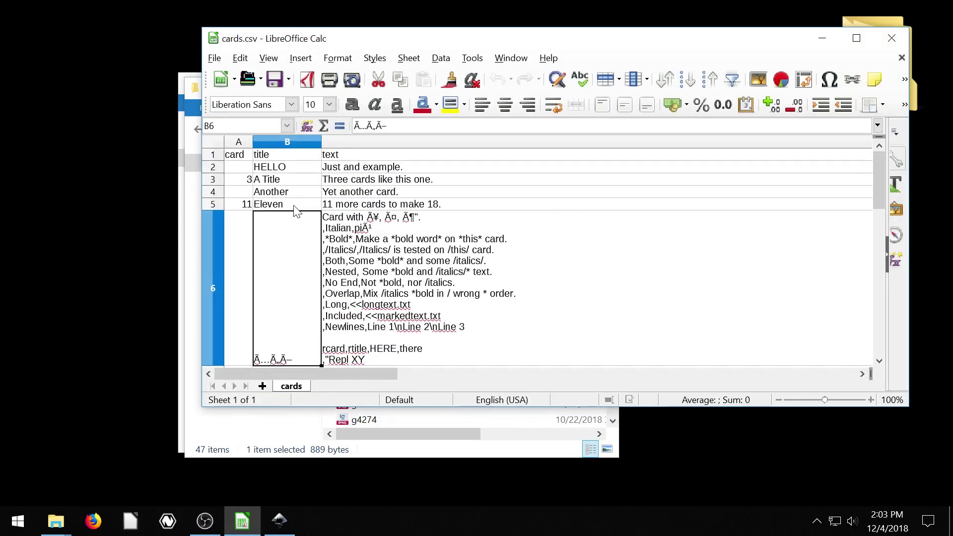
left_click(856, 38)
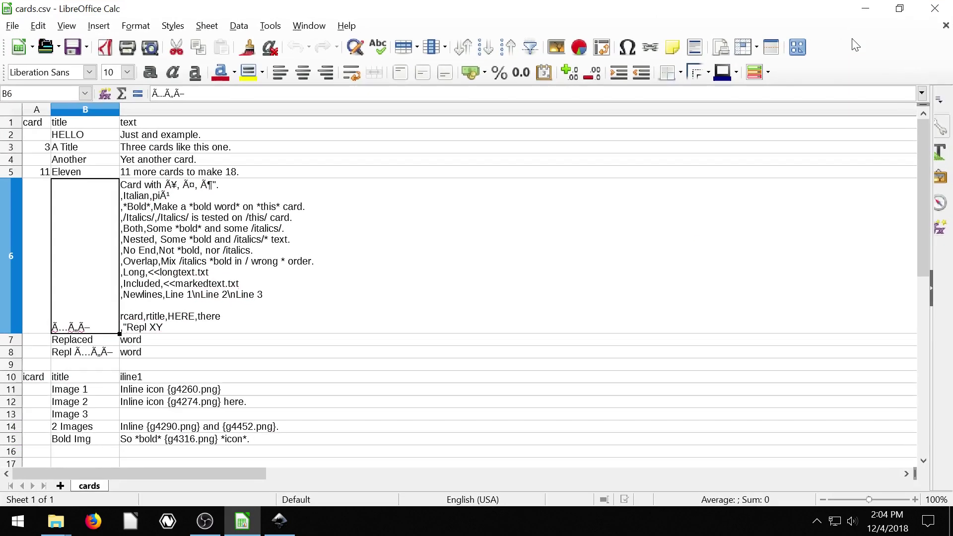
left_click(35, 138)
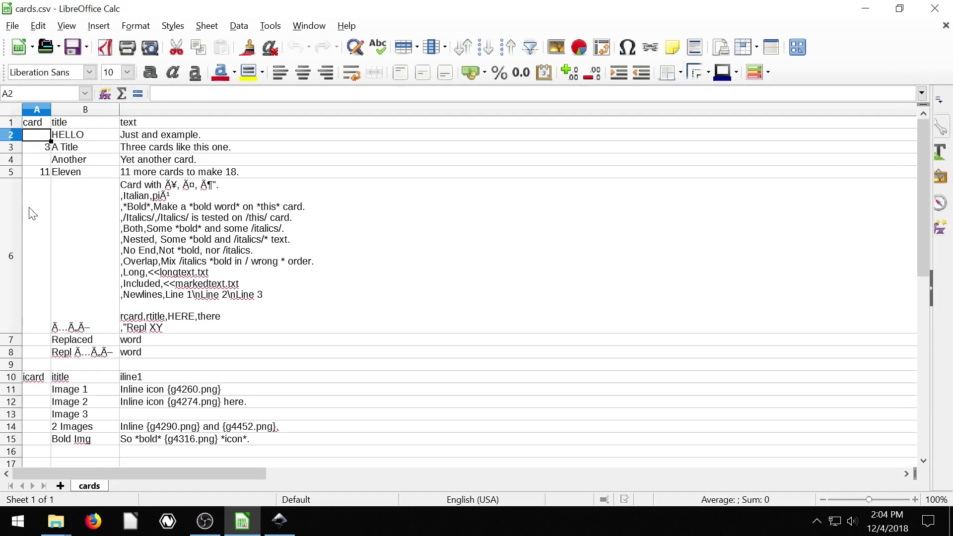
left_click(145, 149)
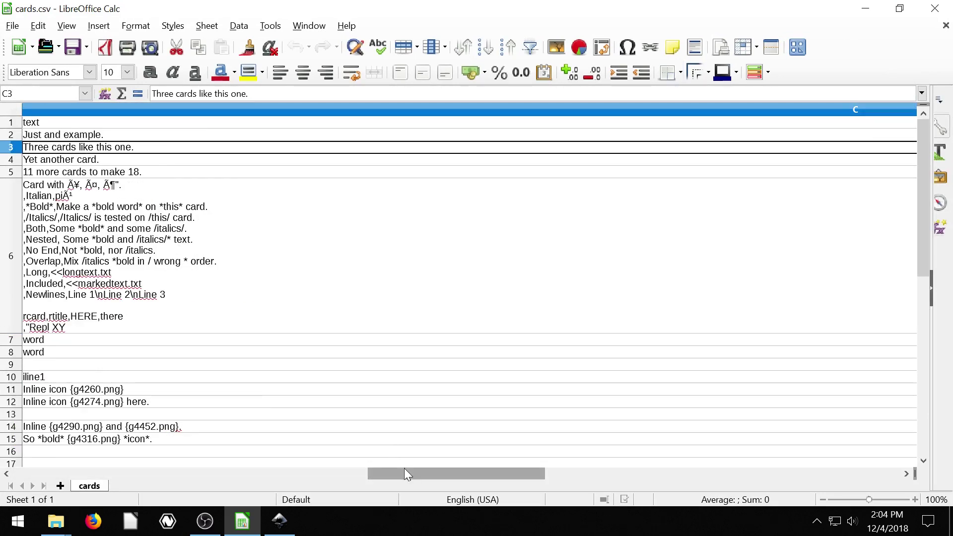
left_click_drag(409, 474, 49, 470)
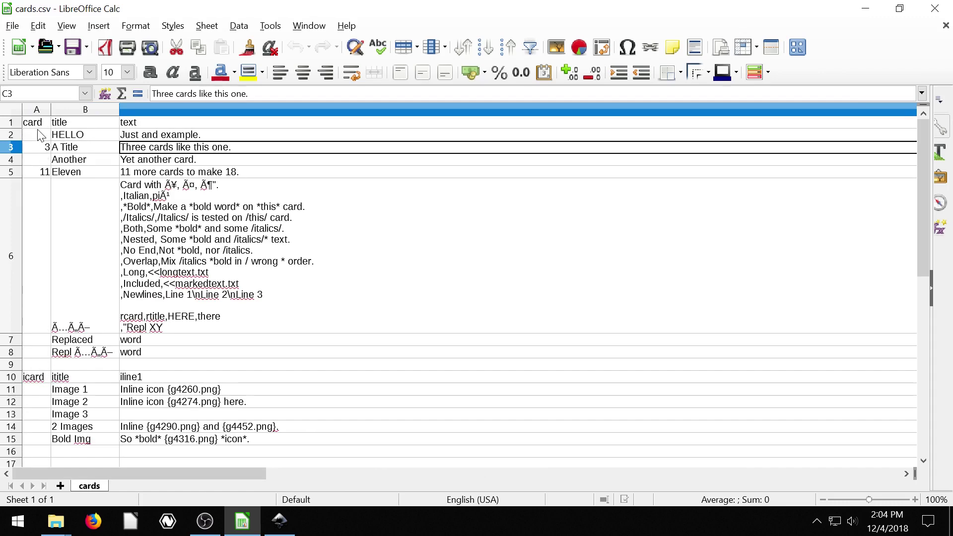
left_click(280, 521)
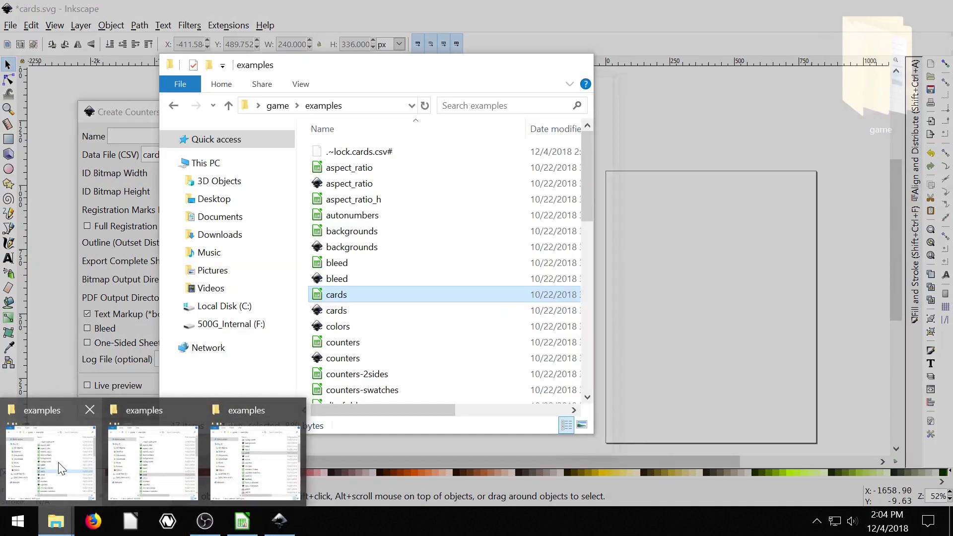
Step: Minimize Inkscape and the spreadsheet to bring the examples folder forward
left_click(69, 479)
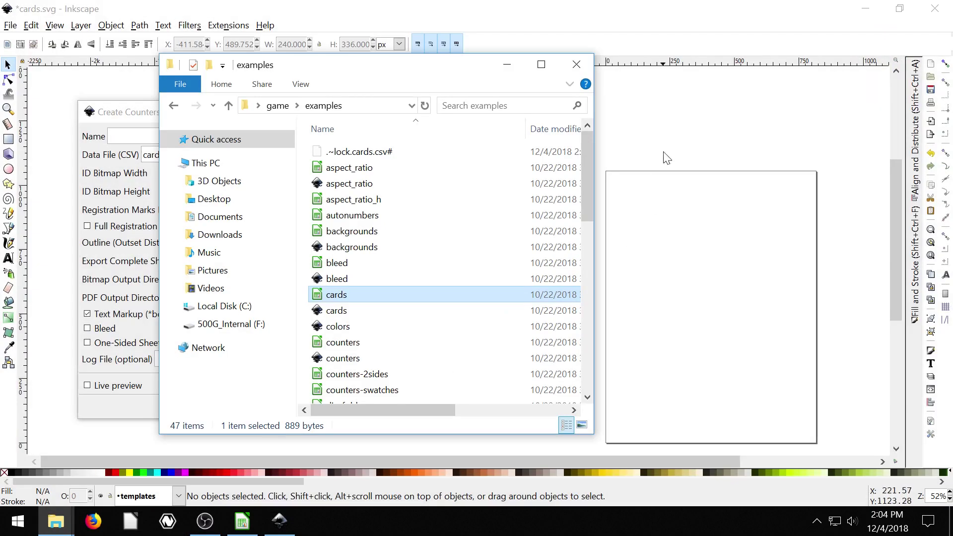
left_click(866, 10)
left_click(867, 10)
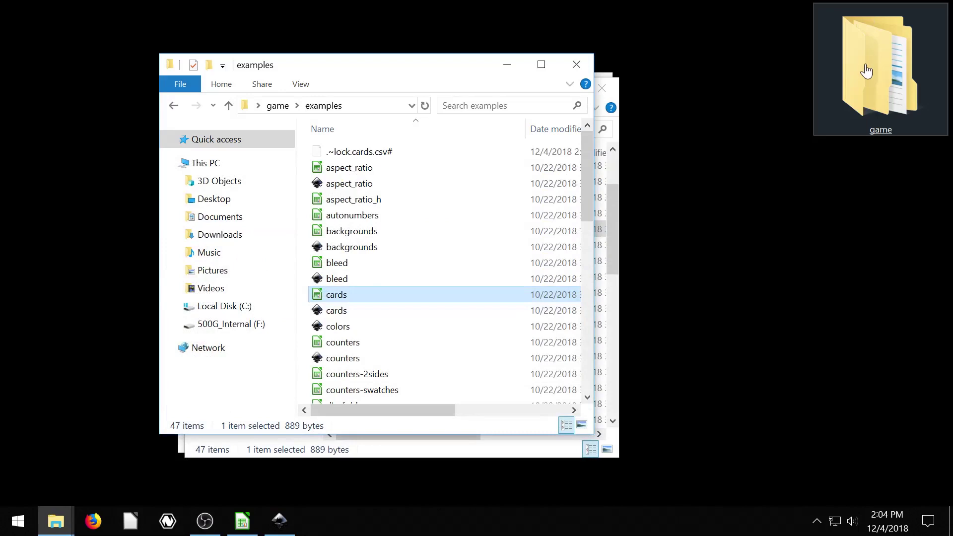
right_click(336, 296)
Step: Apply Create Countersheet with cards.csv and dismiss the 'Unable to find file' error
left_click(279, 521)
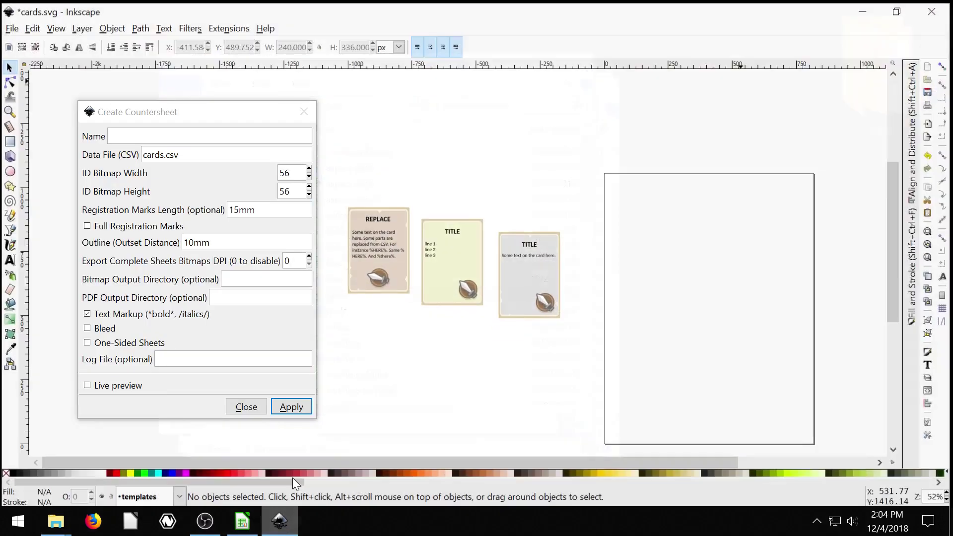
left_click(215, 161)
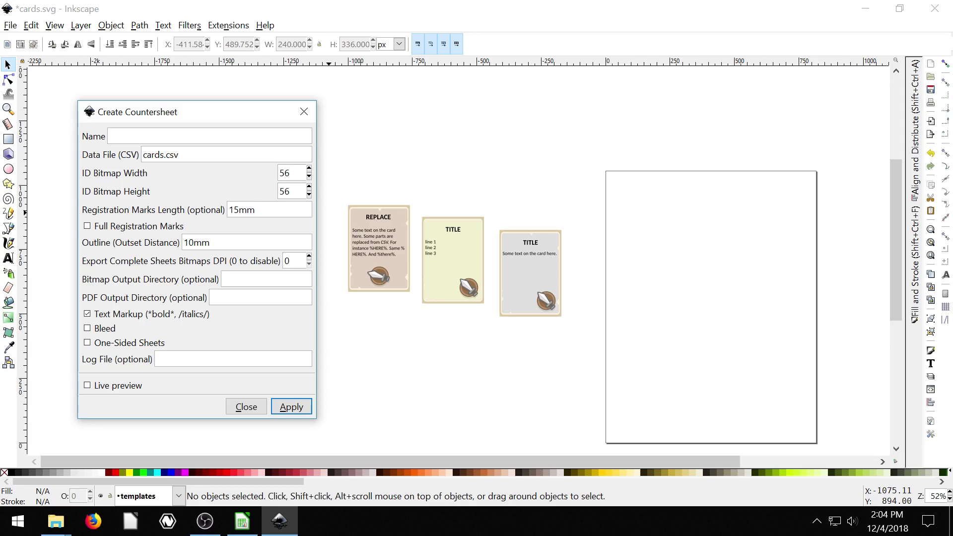
left_click(288, 408)
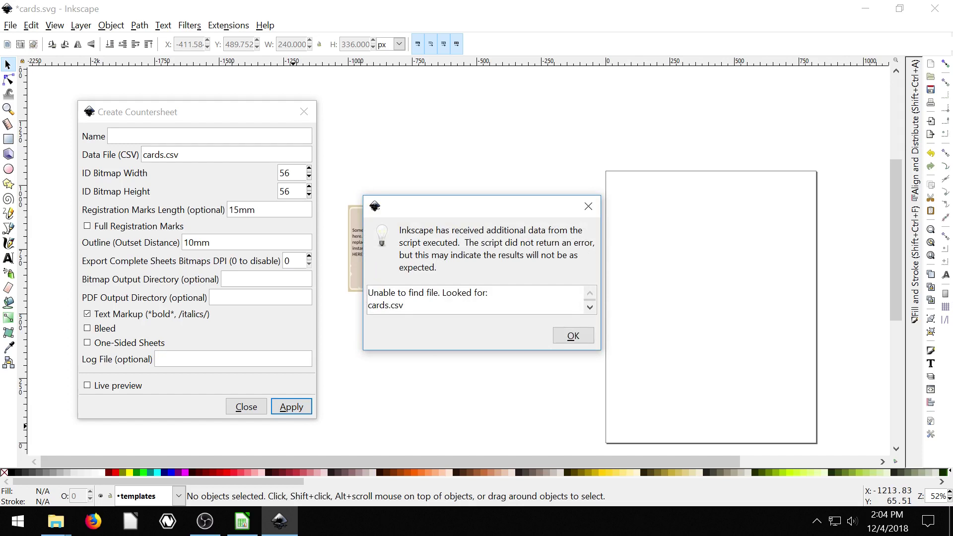
left_click(572, 336)
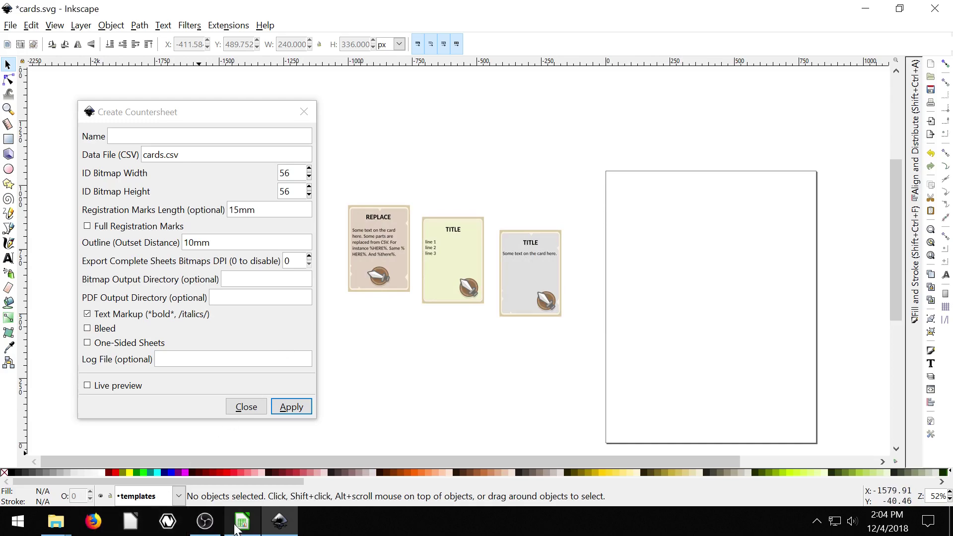
mouse_move(59, 524)
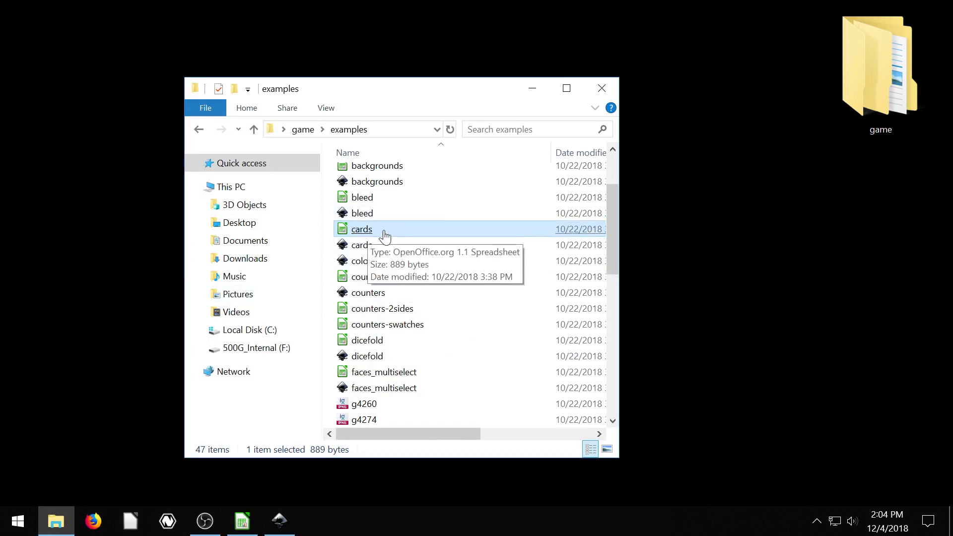
Step: Copy the Location path from the cards.csv Properties dialog, then cancel it
right_click(368, 234)
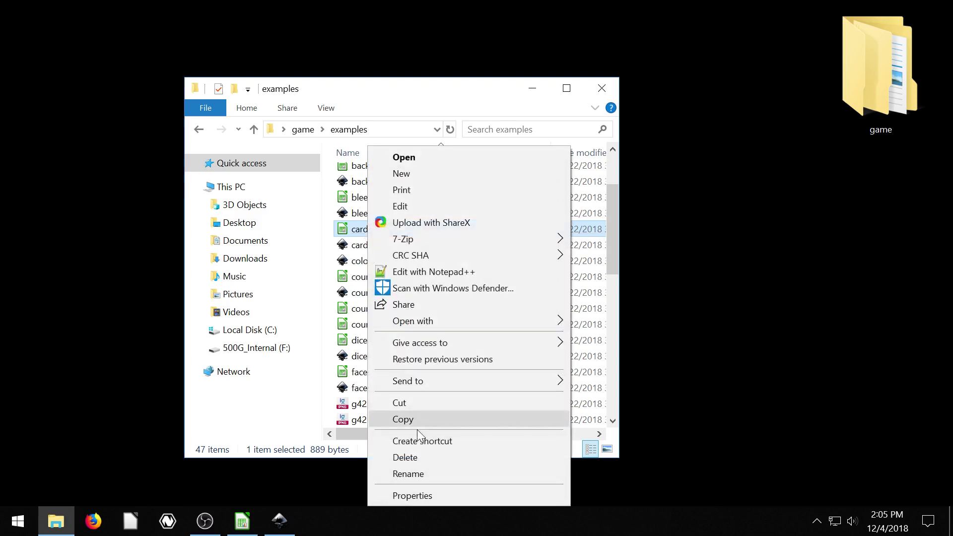
left_click(412, 495)
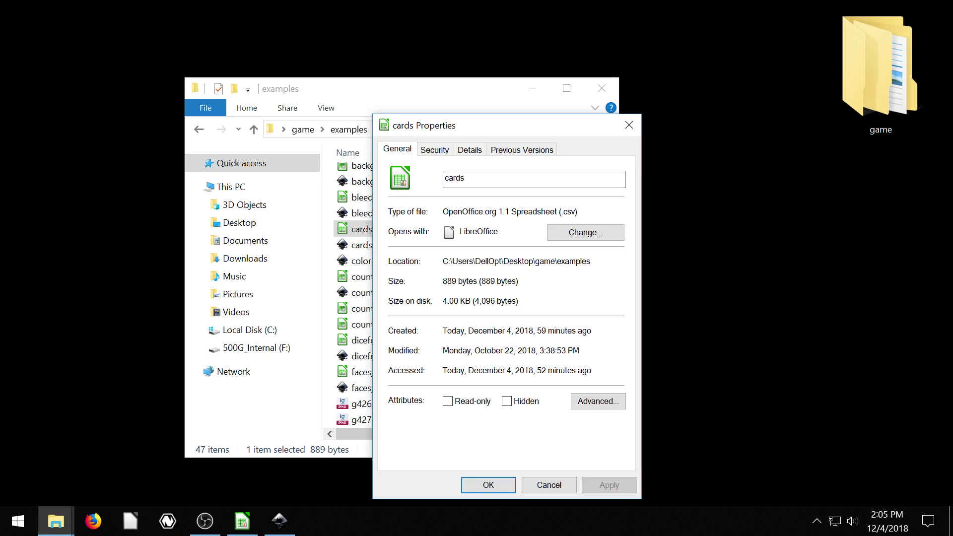
left_click_drag(481, 261, 442, 261)
left_click(510, 261)
left_click(563, 262)
right_click(453, 261)
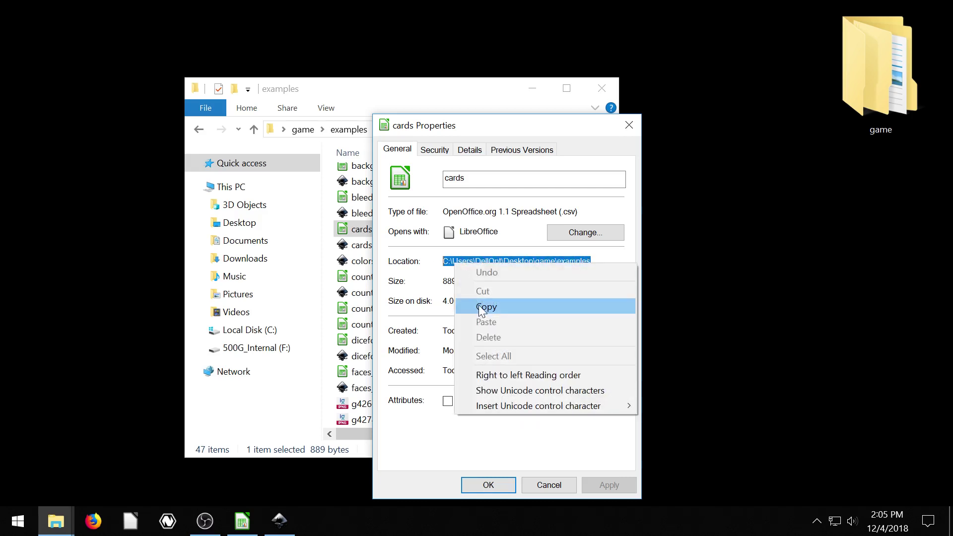
left_click(486, 304)
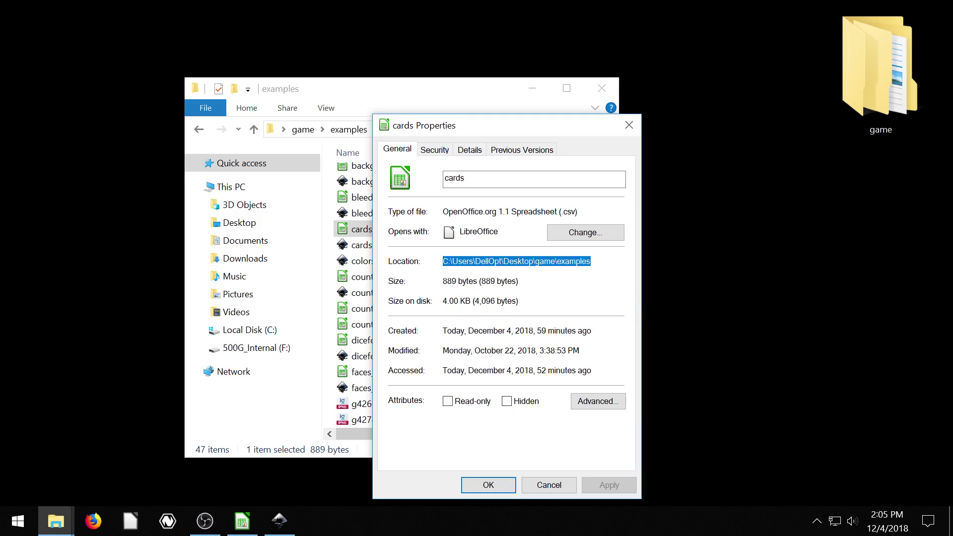
left_click(546, 485)
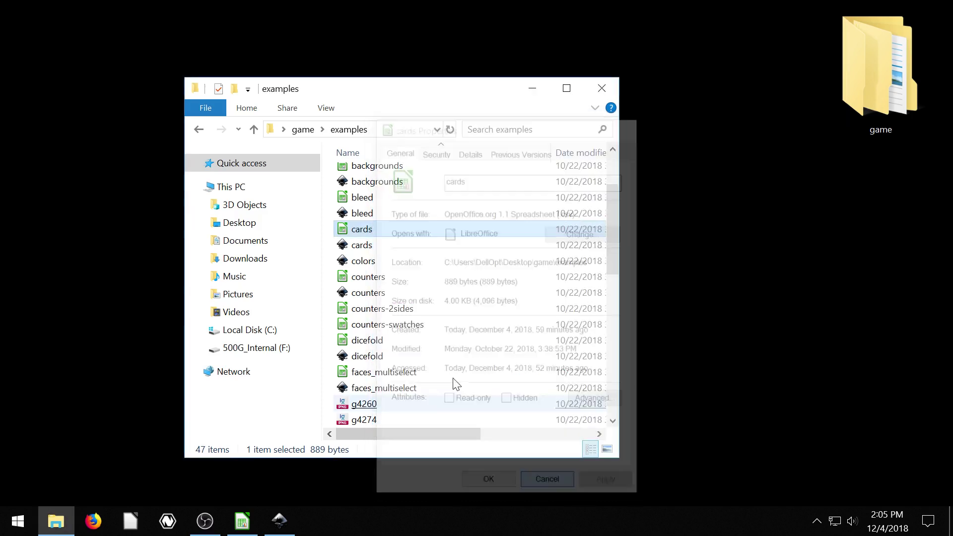
Step: Go back to the game/examples folder and open cards.svg in Inkscape
left_click(199, 129)
mouse_move(357, 178)
left_mouse_down()
mouse_move(373, 167)
mouse_move(366, 187)
left_mouse_up()
double_click(363, 179)
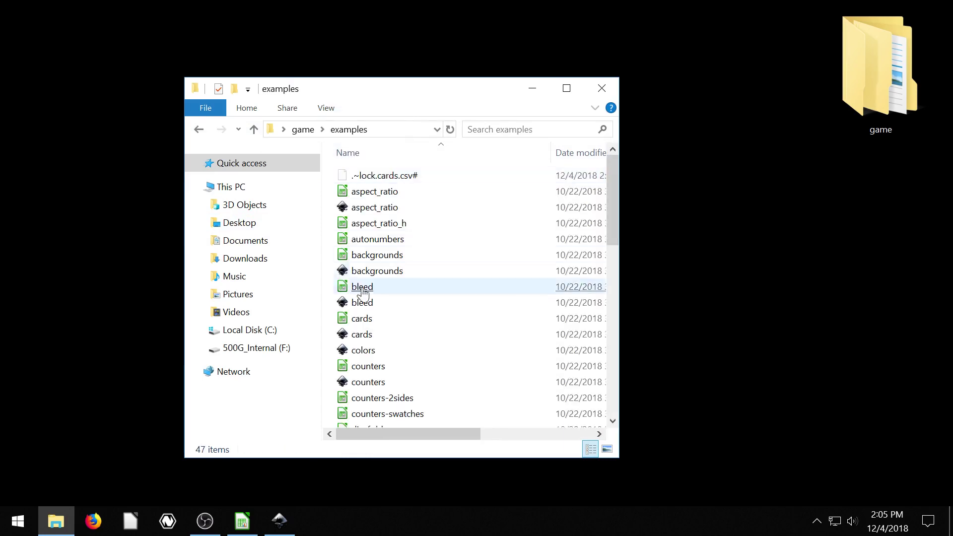
double_click(361, 334)
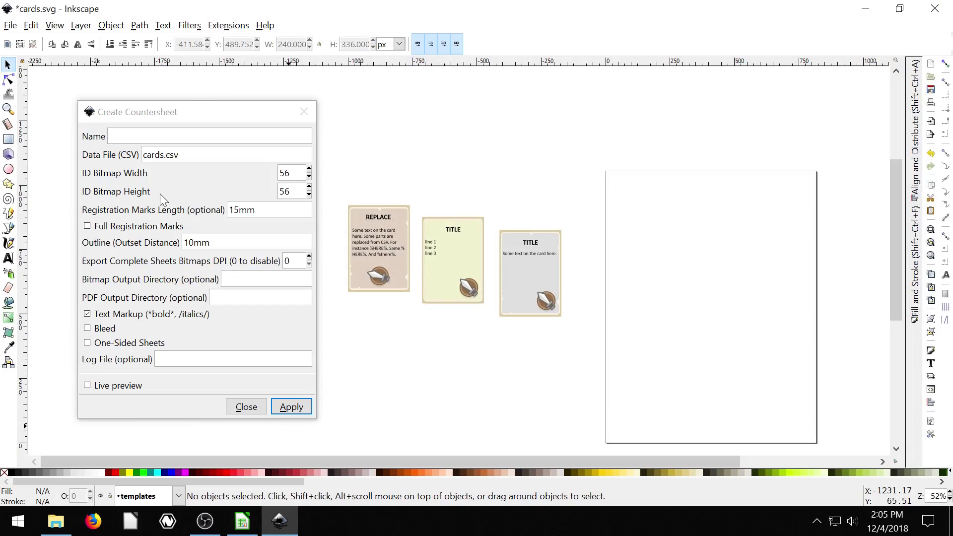
Step: Set the Data File to the pasted examples folder path plus \cards.csv and apply
key("ctrl+a")
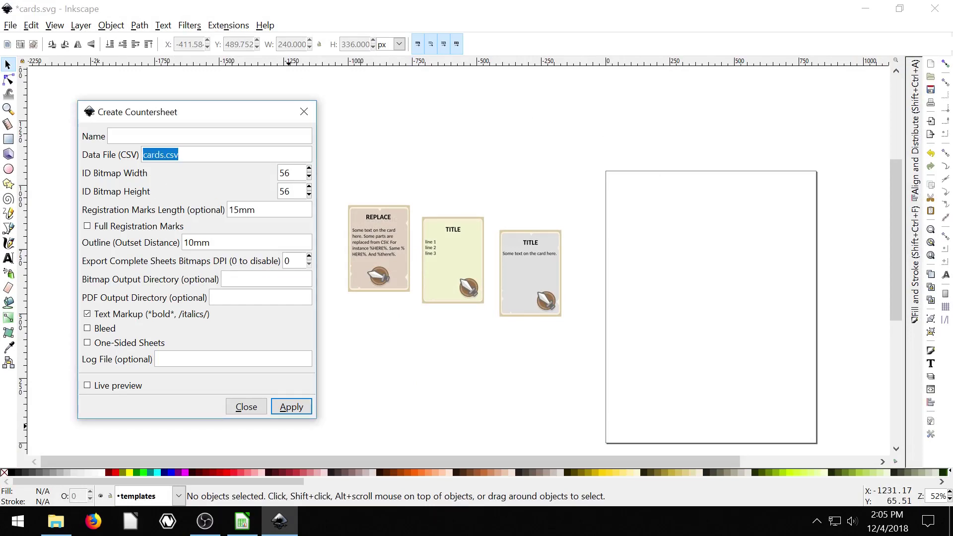
right_click(184, 154)
left_click(210, 197)
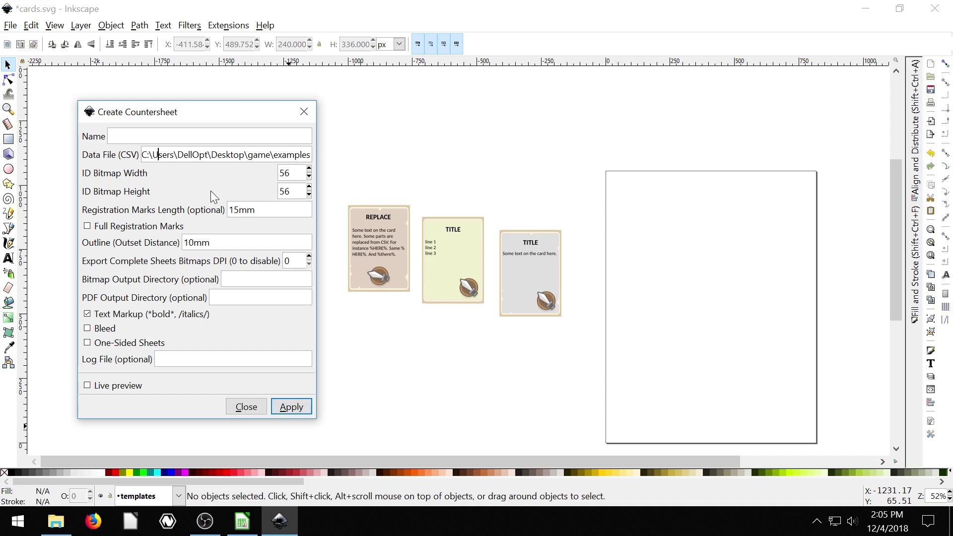
key("Right")
key("Right")
key("Right")
key("Right")
key("Right")
key("Right")
key("Right")
key("Right")
key("Right")
key("Right")
key("Right")
key("Right")
key("Right")
key("Right")
key("Right")
key("Right")
key("Right")
key("Right")
key("Right")
type("\\")
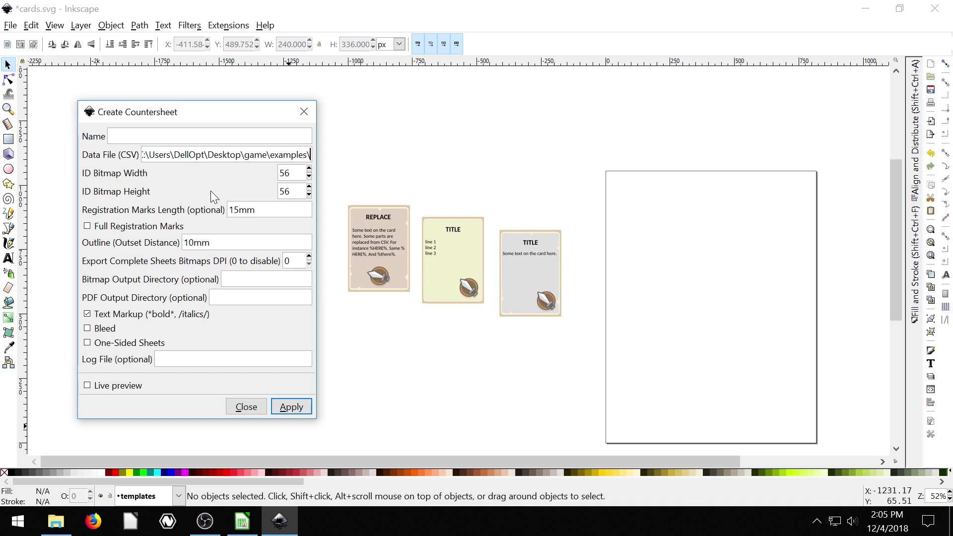
type("card")
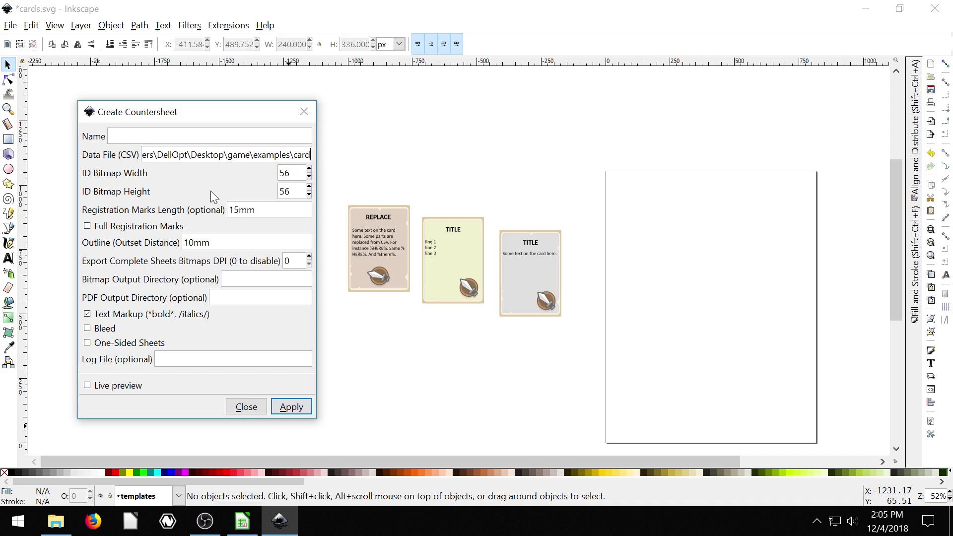
type("s.c")
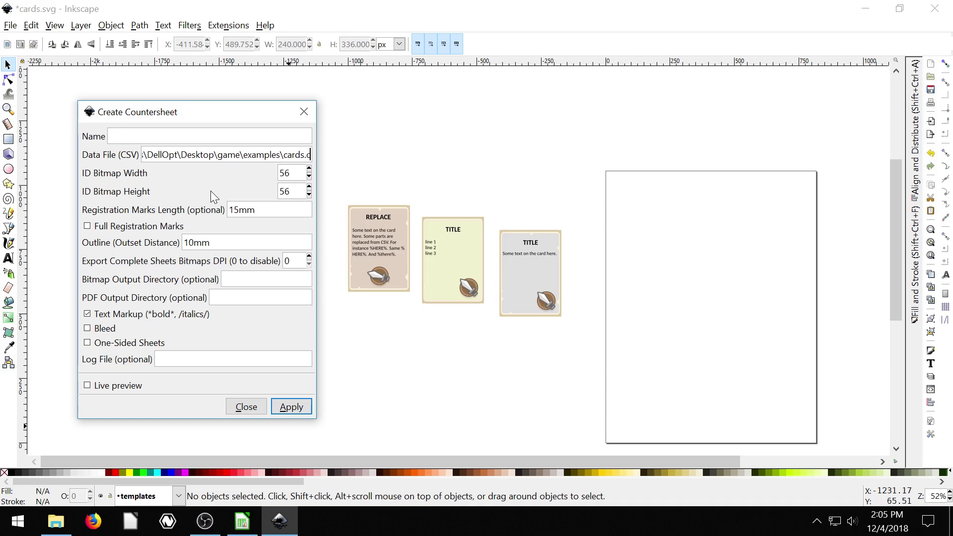
type("sv")
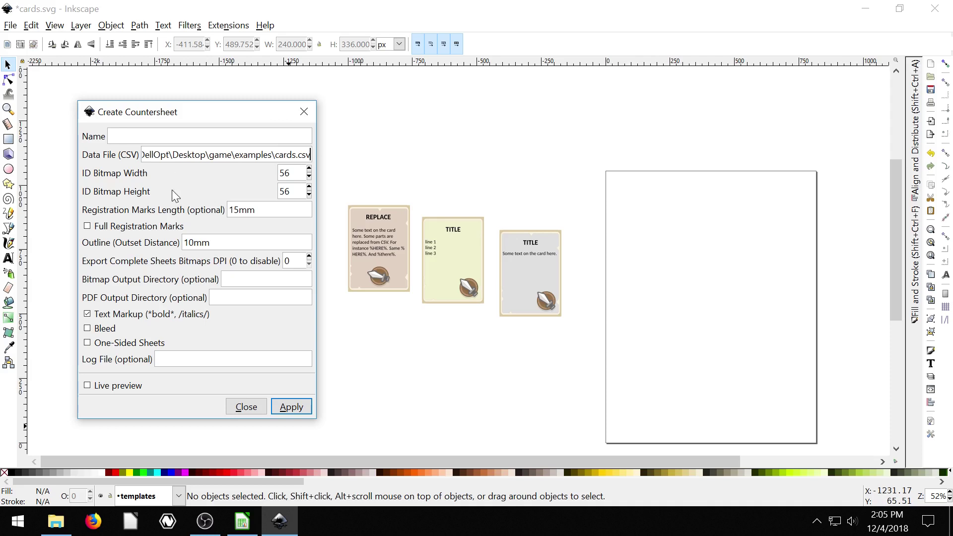
left_click(289, 410)
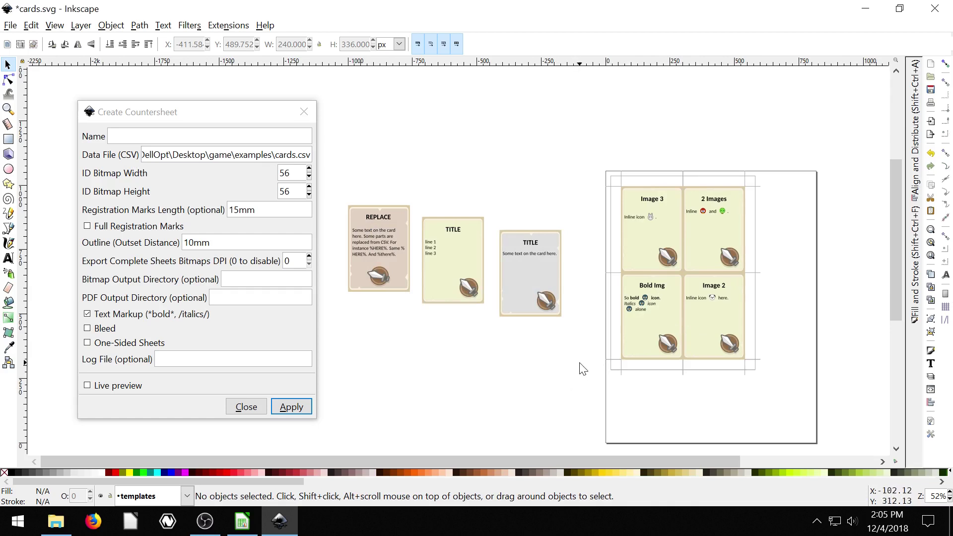
Step: Zoom in and pan across the generated Image 3, 2 Images, Bold Img and Image 2 cards
key("plus")
key("plus")
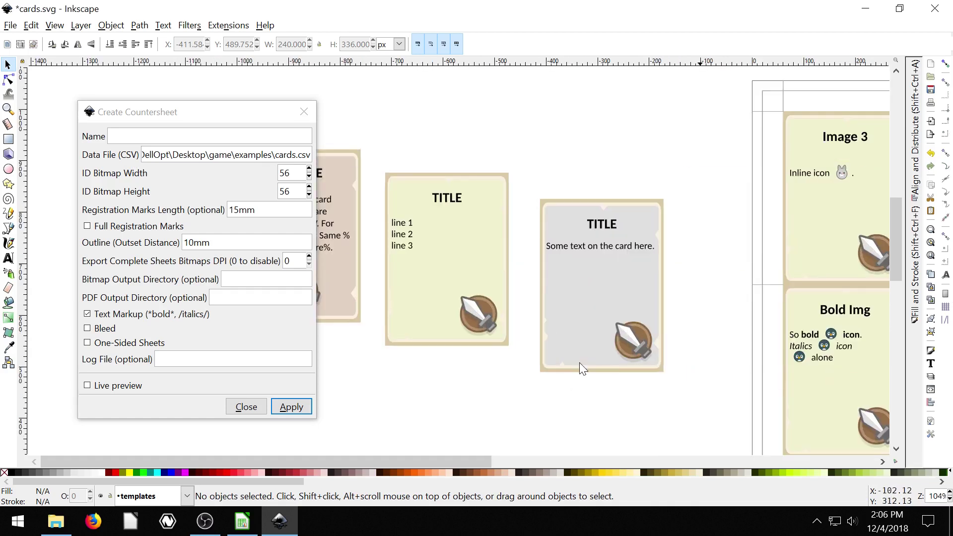
left_click_drag(750, 312, 508, 301)
scroll(508, 301, "right", 5)
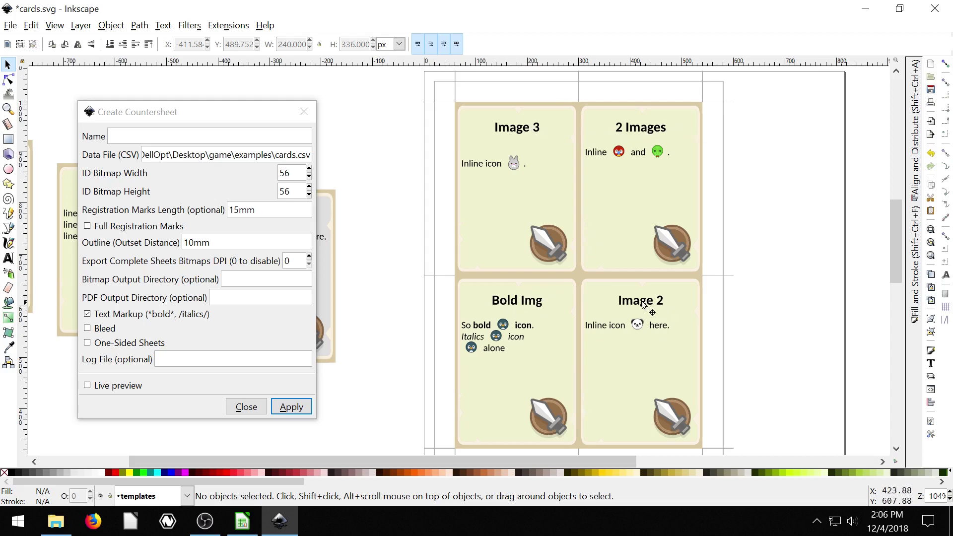
Step: Check cards.csv cells B3, B15, B13, B12 and C12 in Calc, then return to Inkscape
left_click(242, 521)
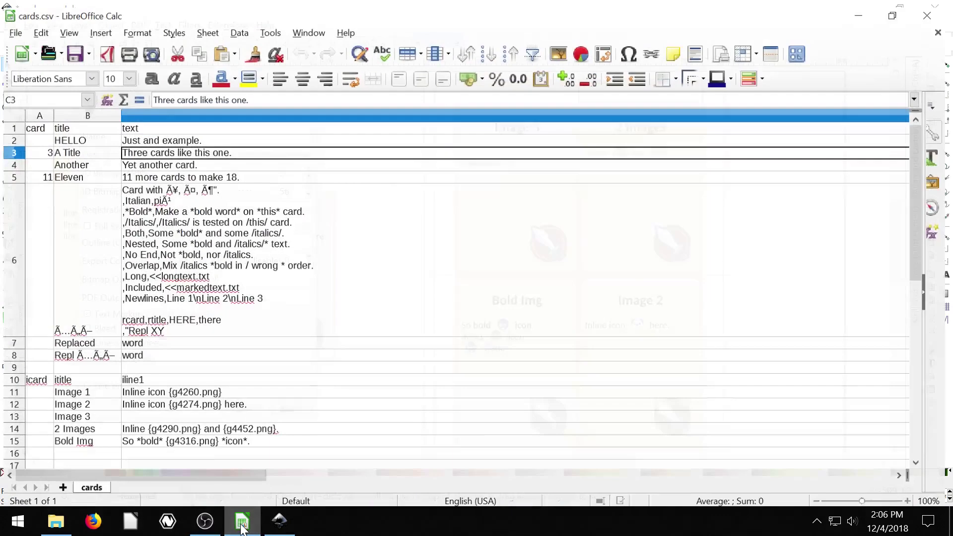
left_click(64, 149)
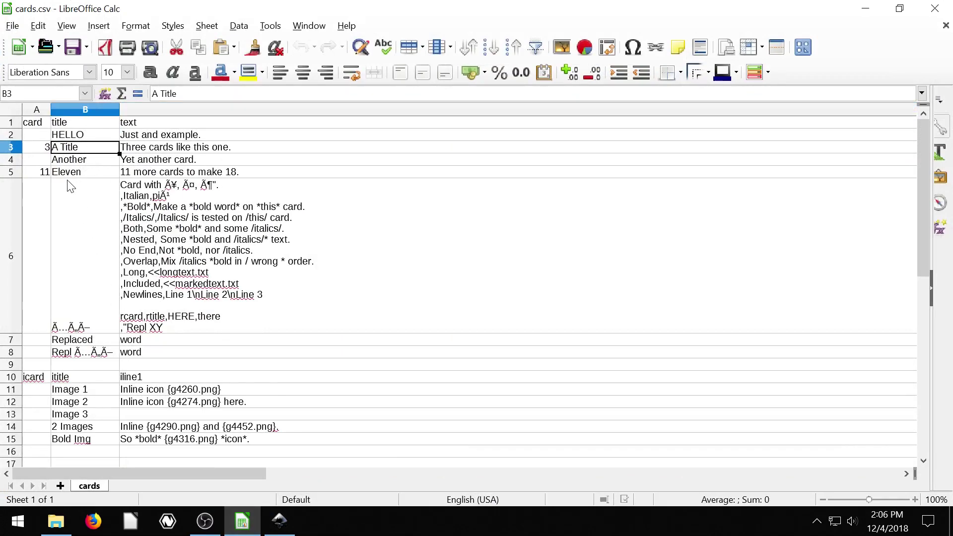
scroll(85, 206, "down", 2)
scroll(76, 353, "up", 1)
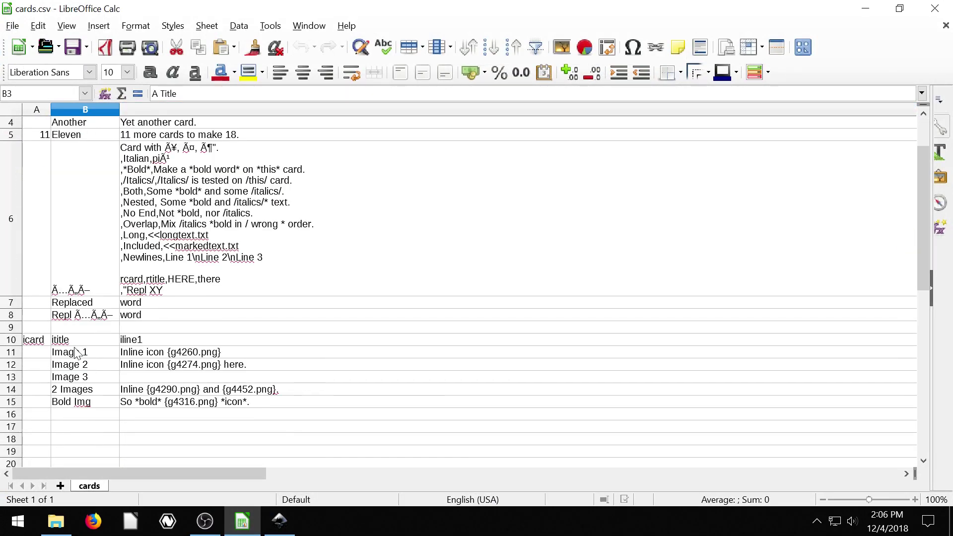
left_click(81, 406)
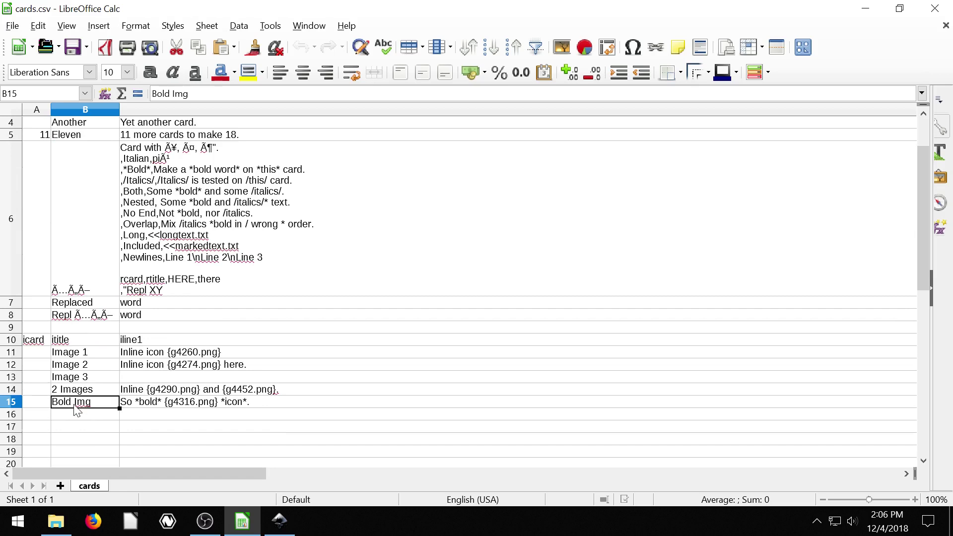
left_click(73, 380)
left_click(75, 367)
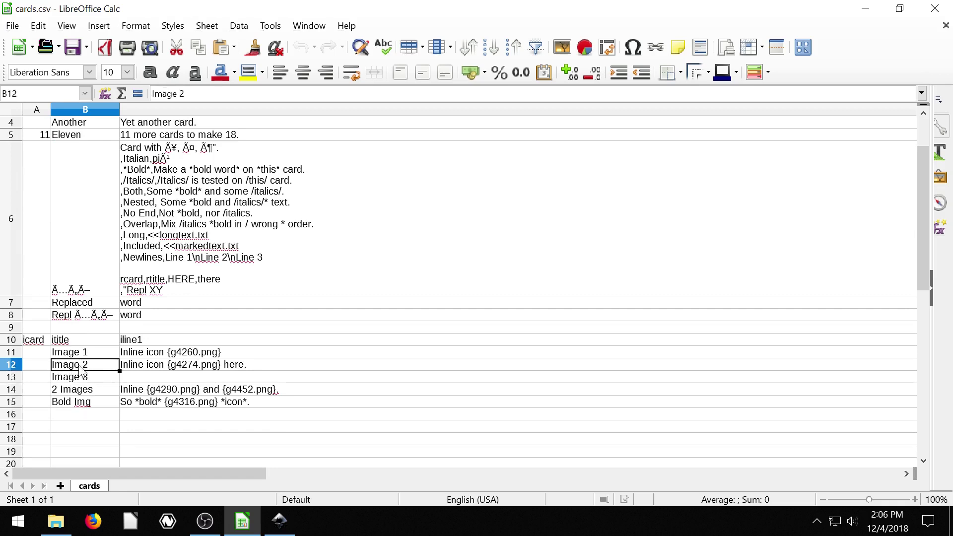
left_click(159, 372)
left_click_drag(436, 472, 144, 453)
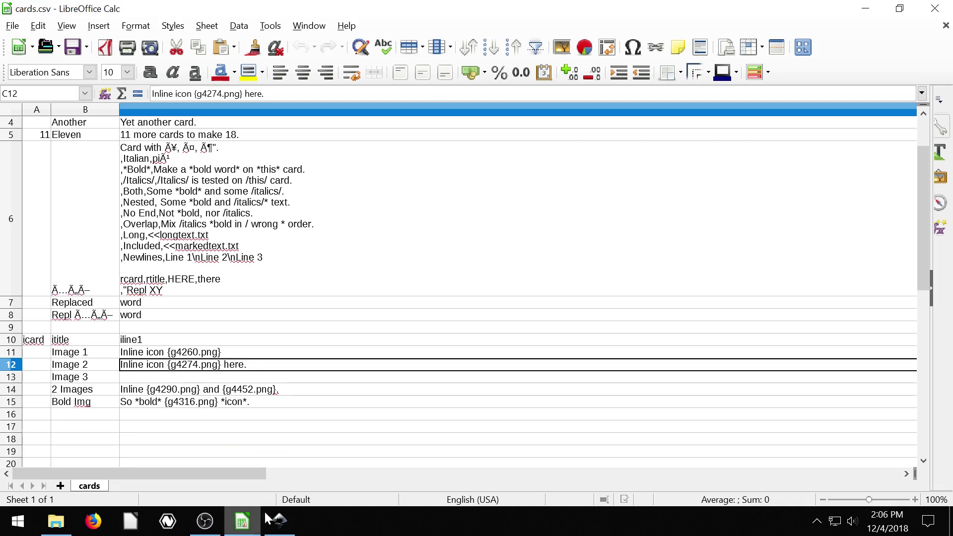
left_click(280, 525)
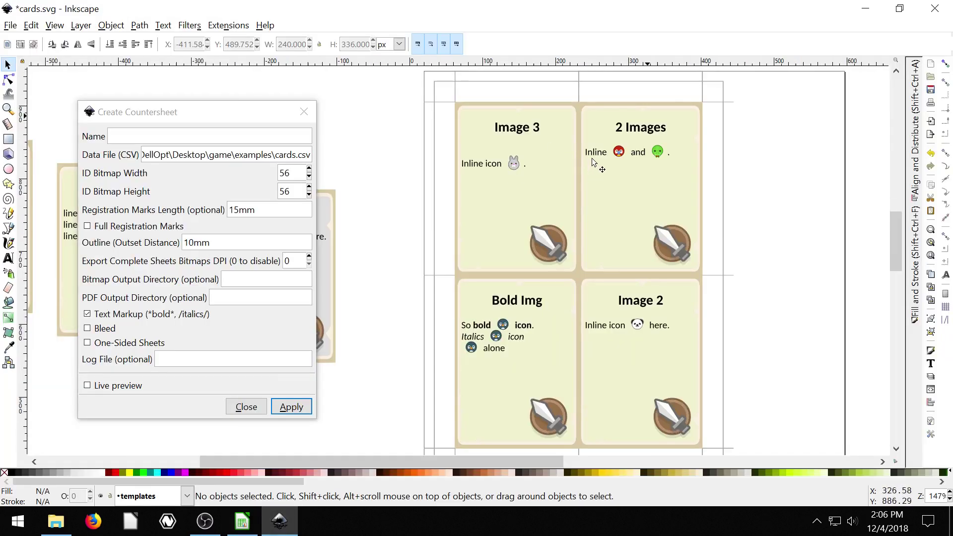
Step: Zoom in on the Image 3 and 2 Images cards, then close Create Countersheet
key("plus")
key("plus")
key("plus")
scroll(641, 188, "up", 10)
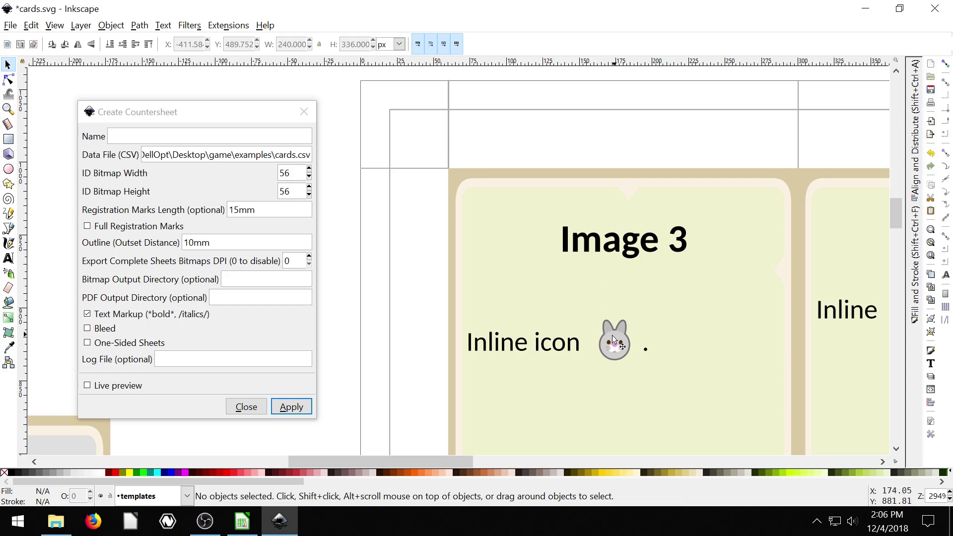
scroll(758, 303, "right", 8)
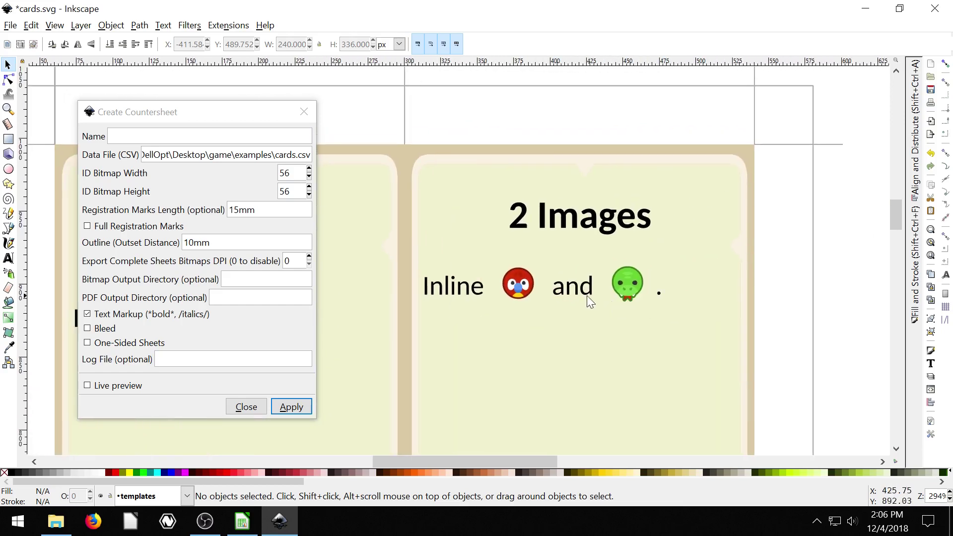
key("minus")
key("minus")
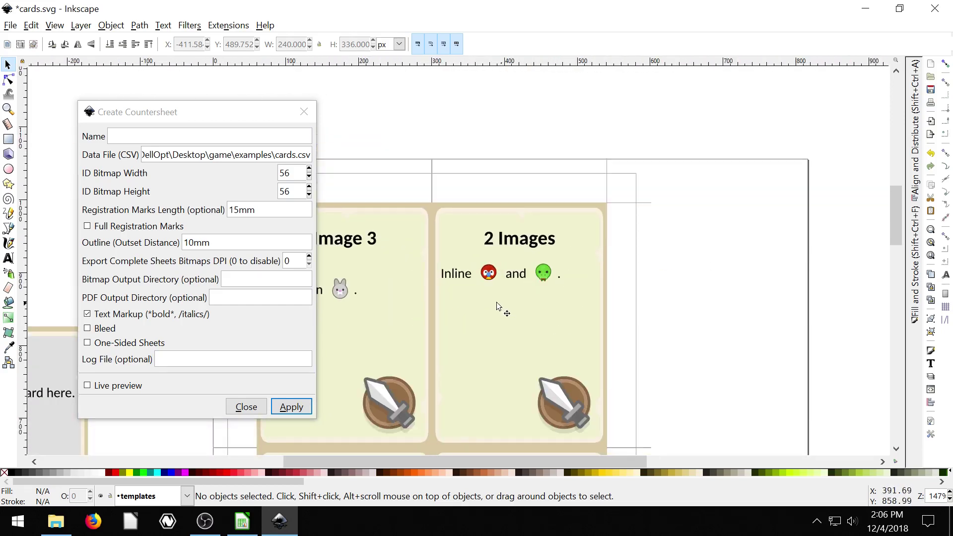
left_click_drag(497, 302, 620, 173)
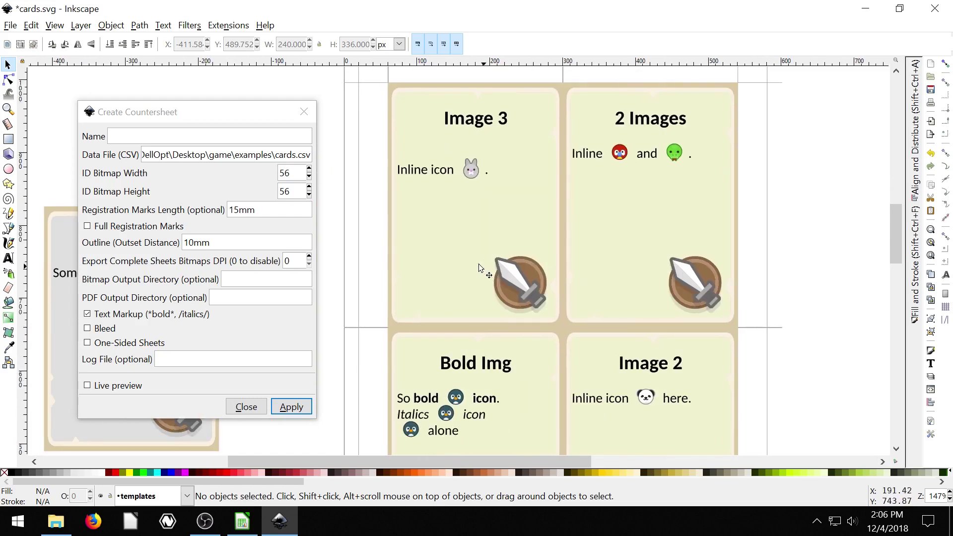
left_click(304, 113)
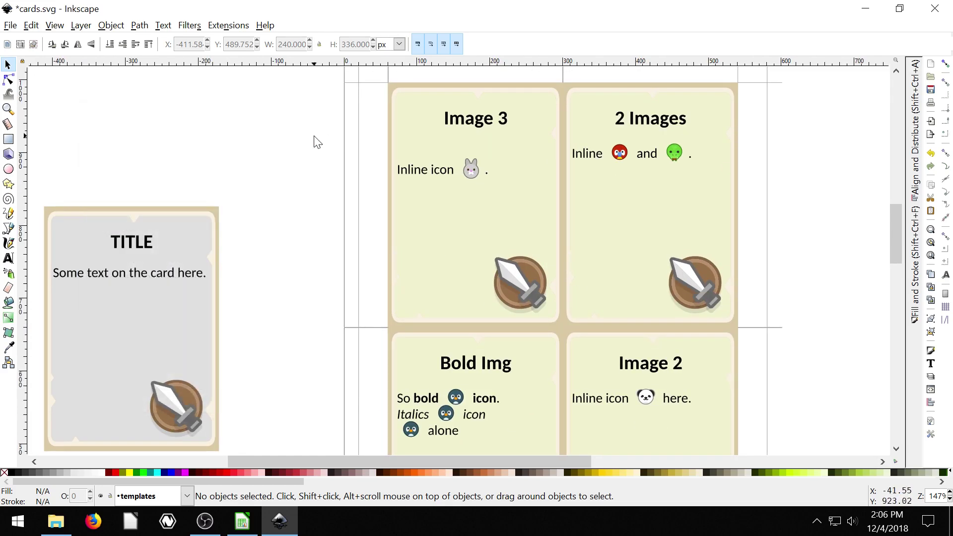
Step: Drag Image 3 and 2 Images off the sheet, and Repl ÅÄÖ and Replaced upward
scroll(456, 204, "down", 1)
left_click(485, 228)
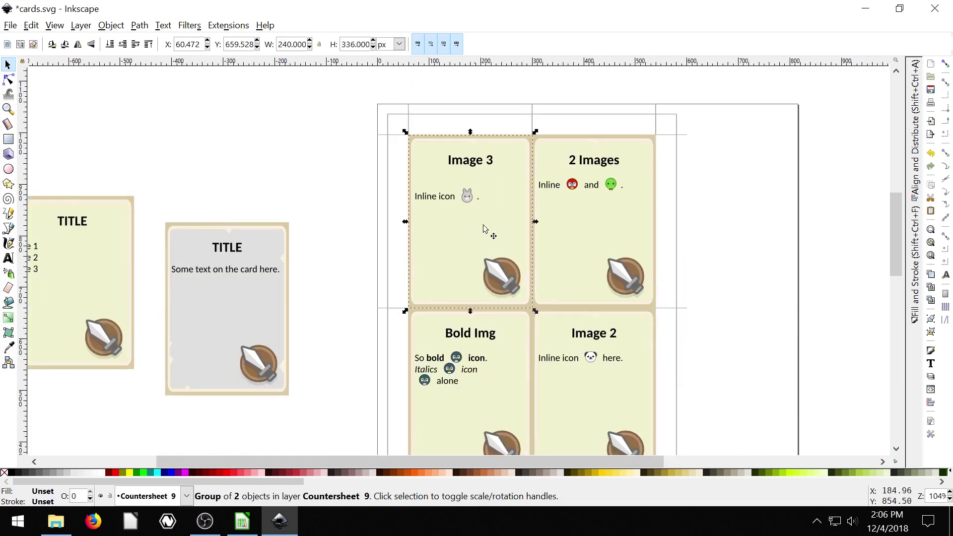
left_click(613, 243)
left_click_drag(614, 229, 774, 244)
left_click_drag(466, 203, 351, 199)
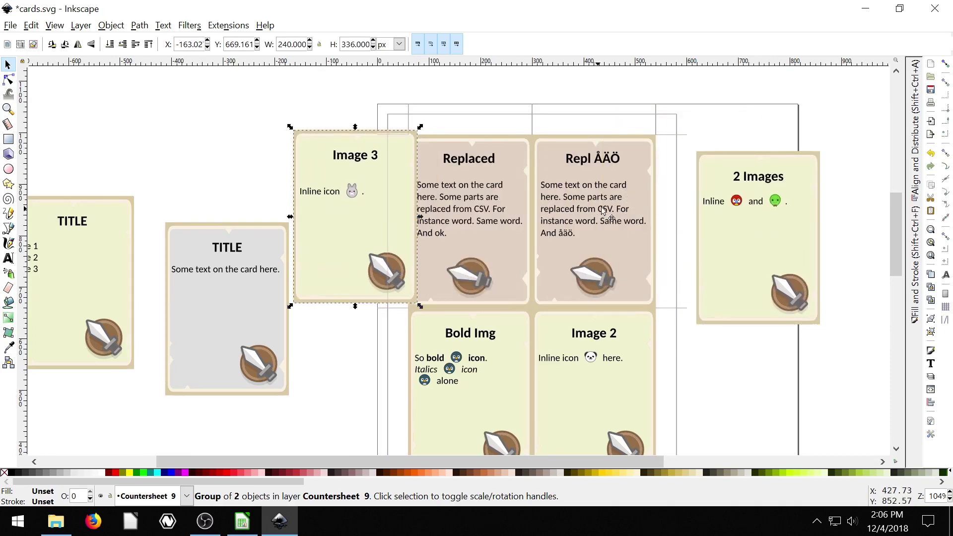
left_click_drag(550, 240, 576, 215)
left_click_drag(466, 206, 415, 169)
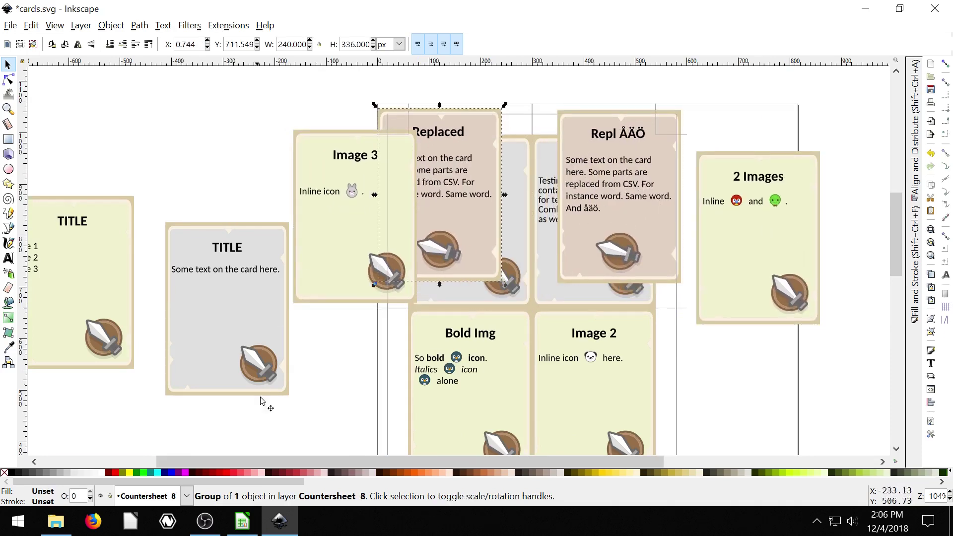
left_click(242, 520)
Step: Review the HELLO, A Title (3), Another, Eleven (11) and multi-line rows in cards.csv, then minimize Calc
scroll(198, 346, "up", 1)
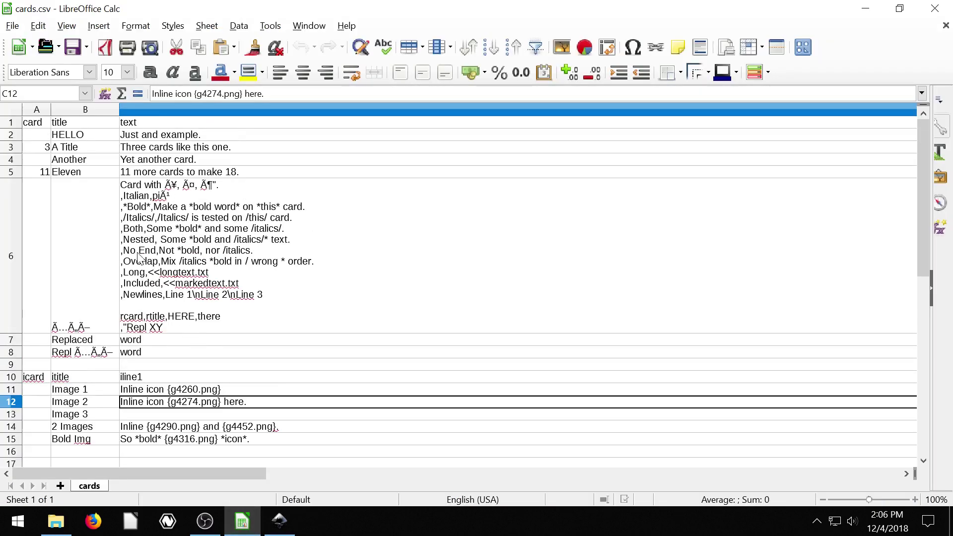
left_click(100, 134)
left_click(10, 147)
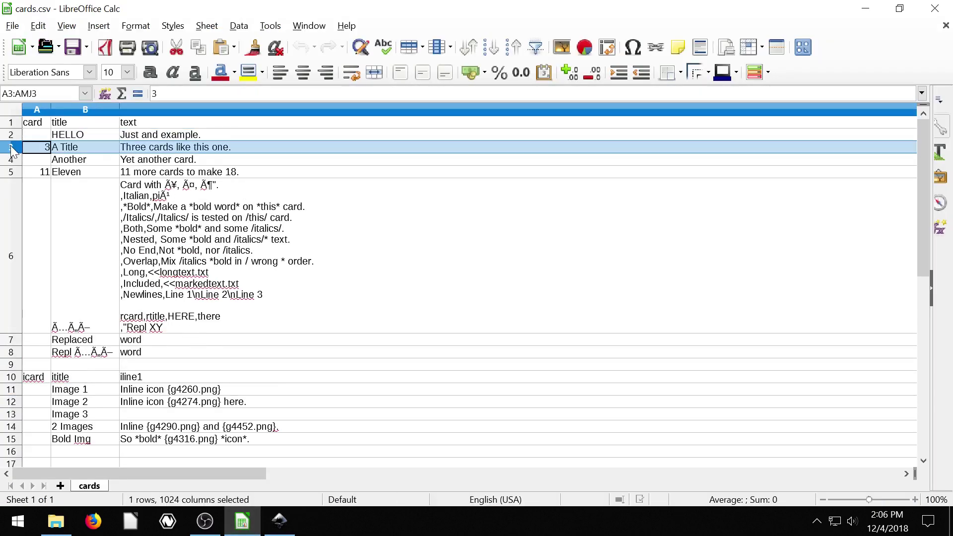
left_click(10, 159)
left_click(11, 172)
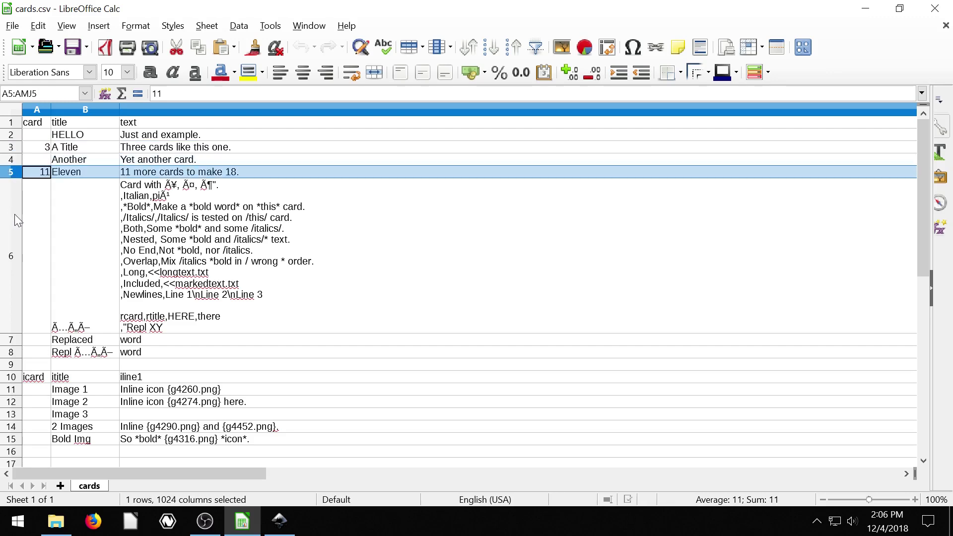
left_click(8, 254)
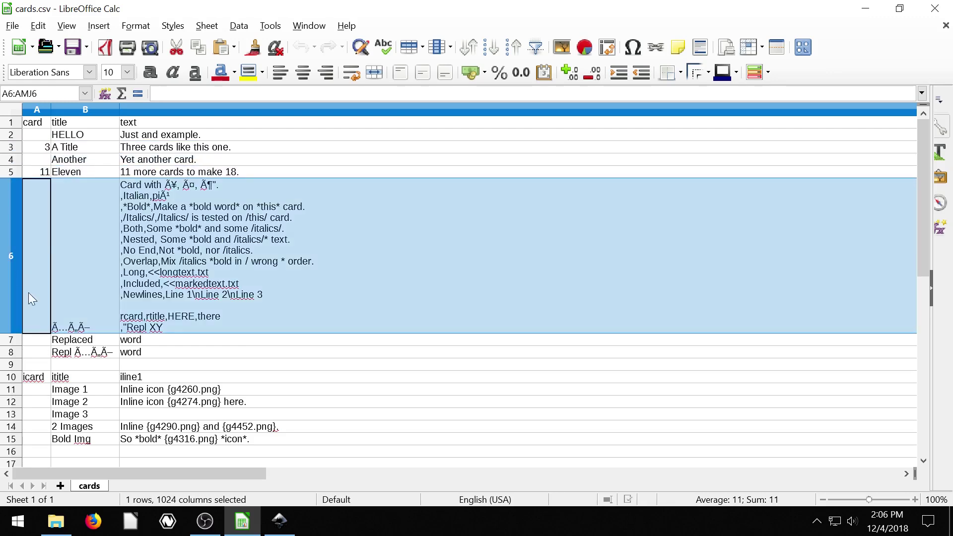
left_click(866, 9)
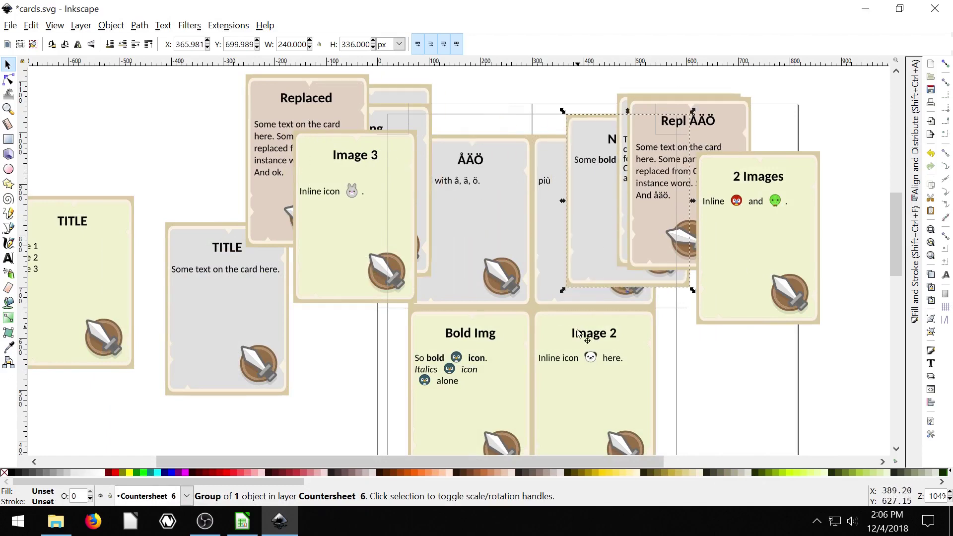
Step: Zoom out, nudge the ÅÄÖ card right and ungroup it with Ctrl+Shift+G
scroll(546, 308, "down", 6)
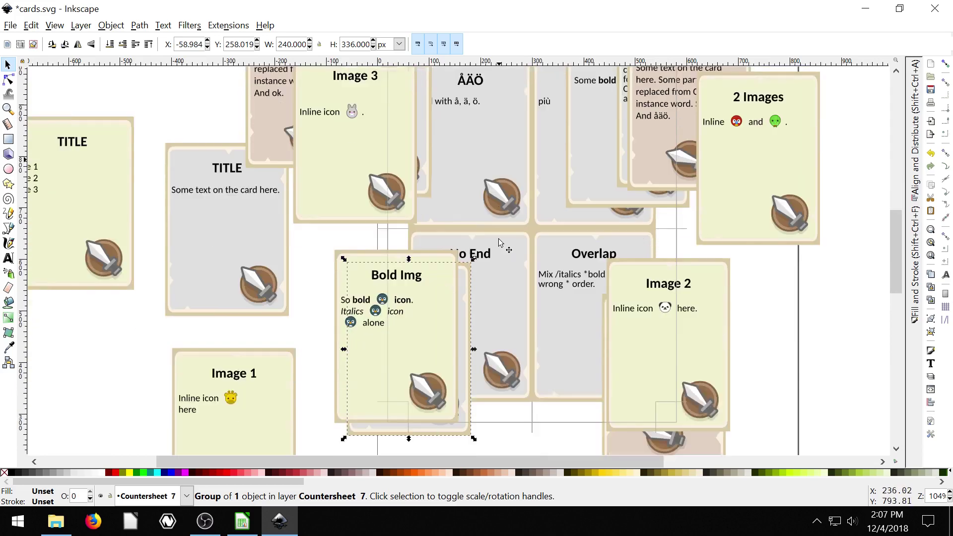
key("minus")
key("minus")
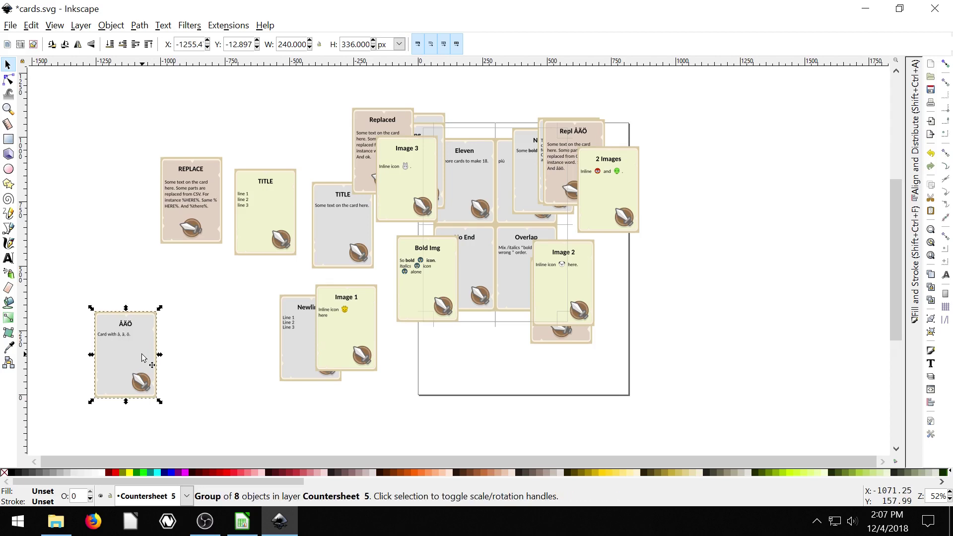
key("Right")
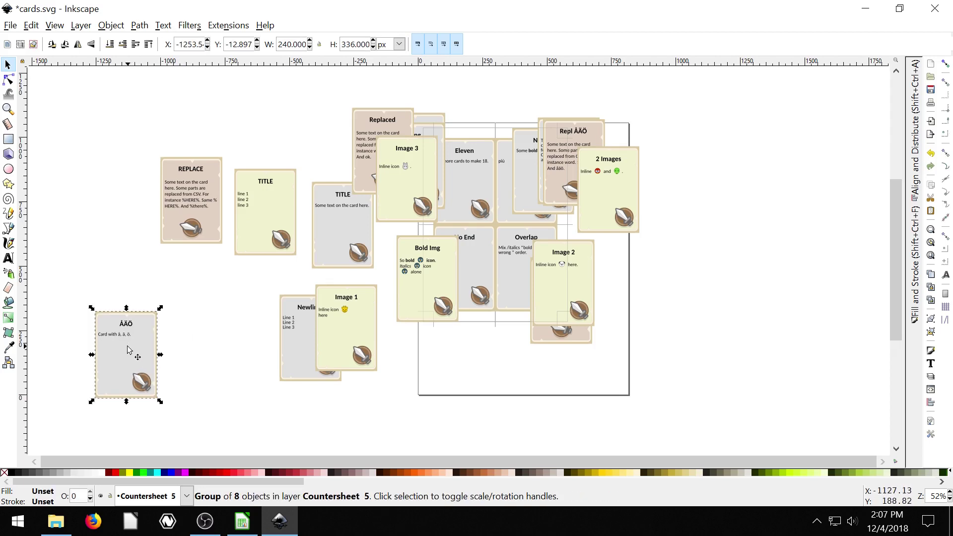
key("ctrl+shift+g")
Step: Drag the ÅÄÖ card's grey background shape right and down, then pan to the REPLACE and TITLE cards
key("Tab")
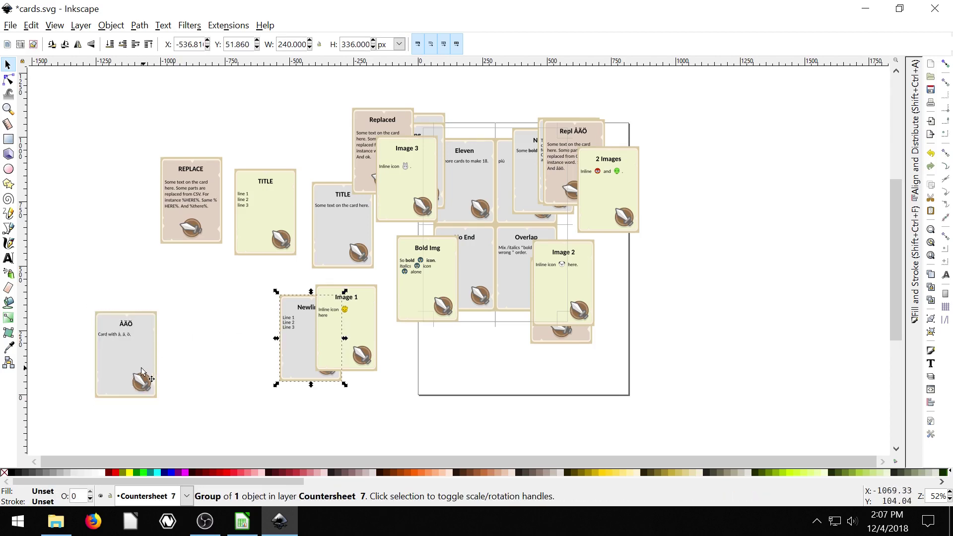
left_click(121, 371)
left_click(112, 343, "ctrl")
left_click_drag(111, 343, 139, 351)
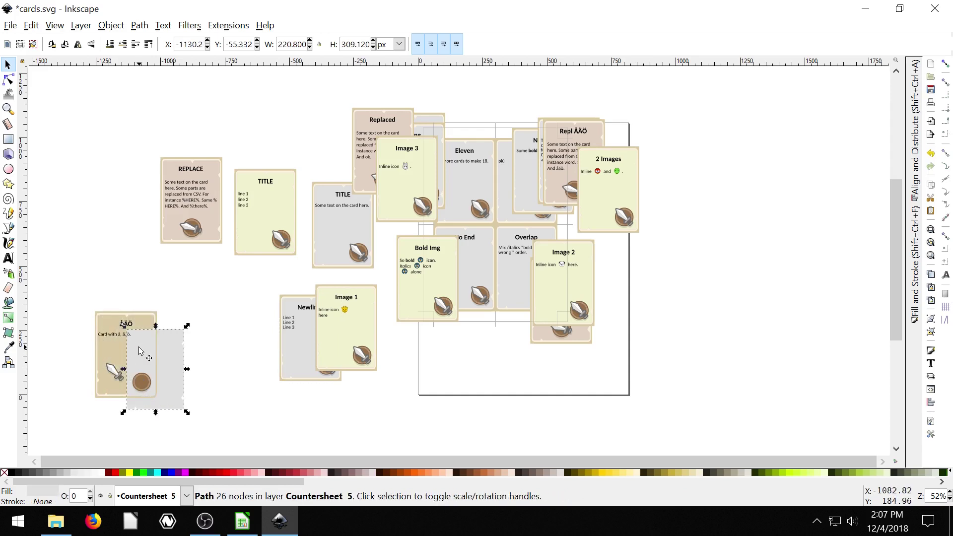
scroll(139, 351, "up", 3)
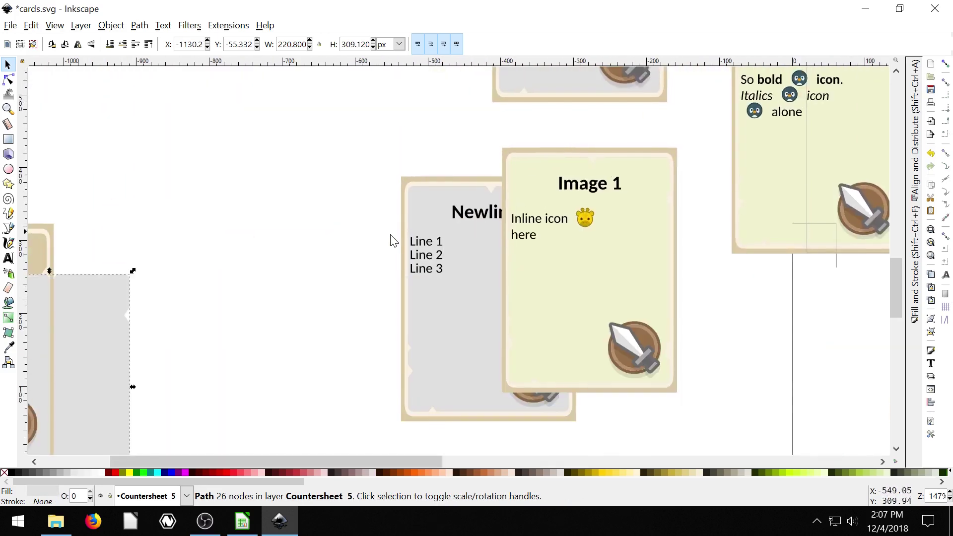
left_click_drag(391, 241, 672, 164)
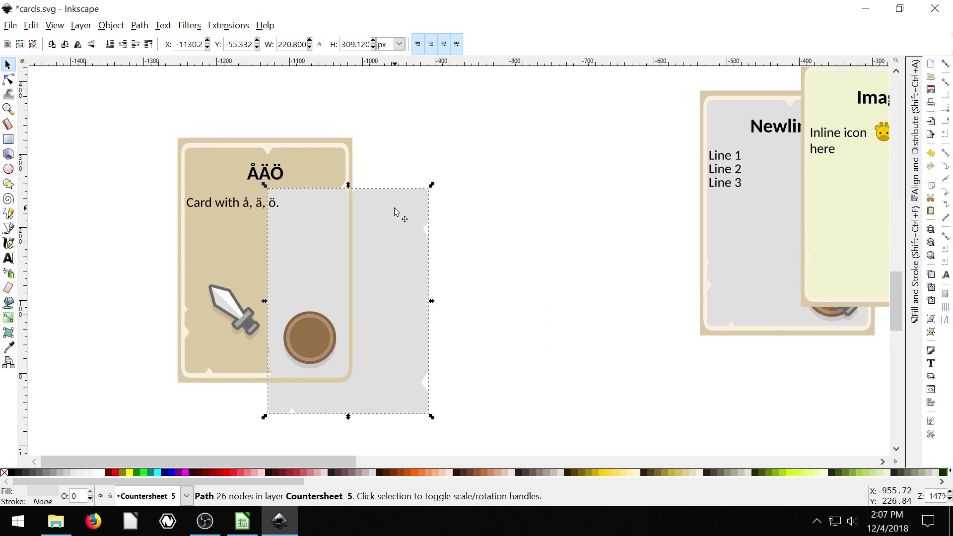
scroll(395, 212, "down", 2)
left_click_drag(594, 187, 471, 278)
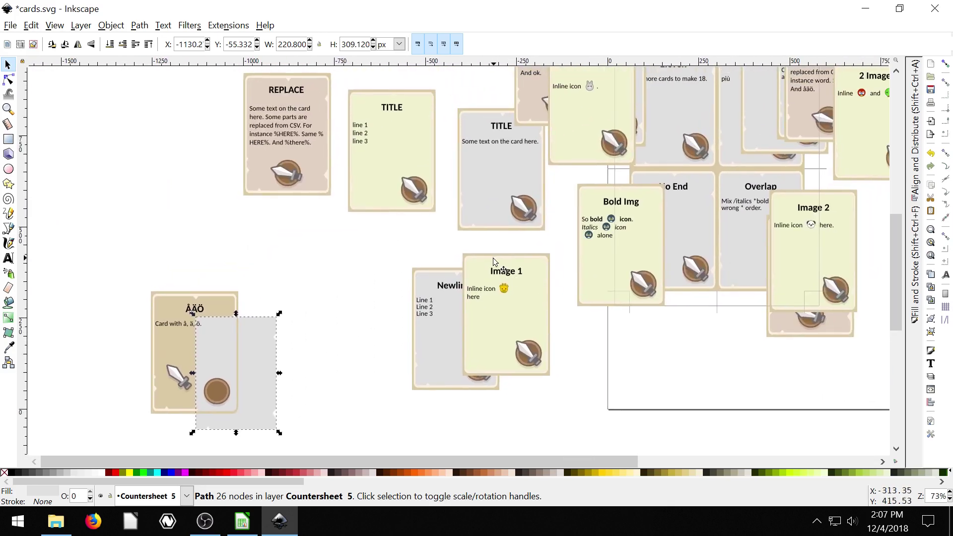
left_click_drag(494, 266, 445, 300)
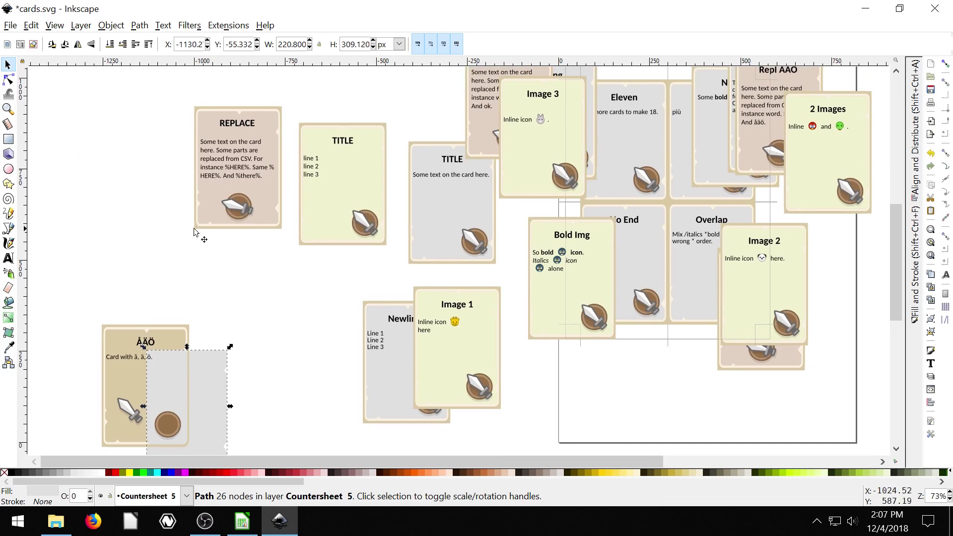
scroll(262, 194, "down", 1)
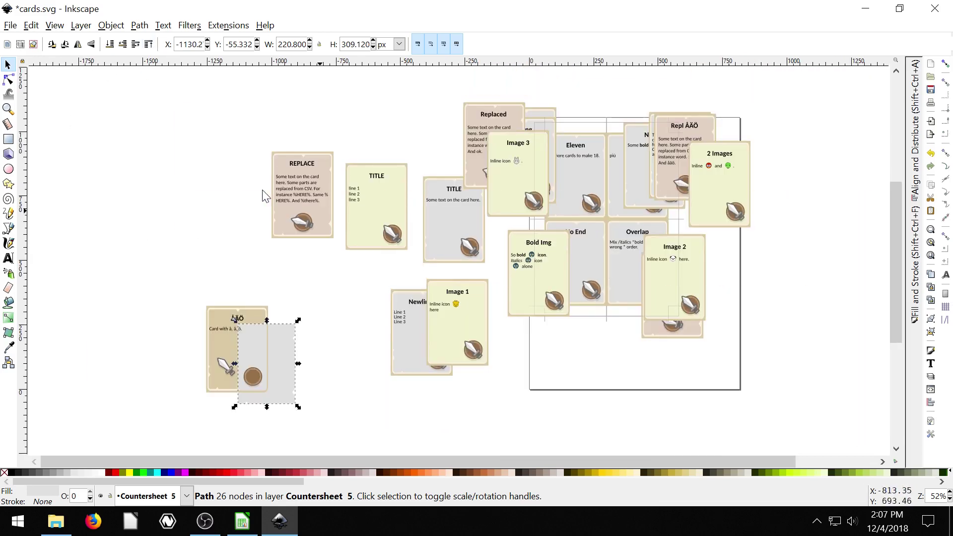
Step: Scroll through cards.csv in Calc once more, then minimize it
left_click(244, 522)
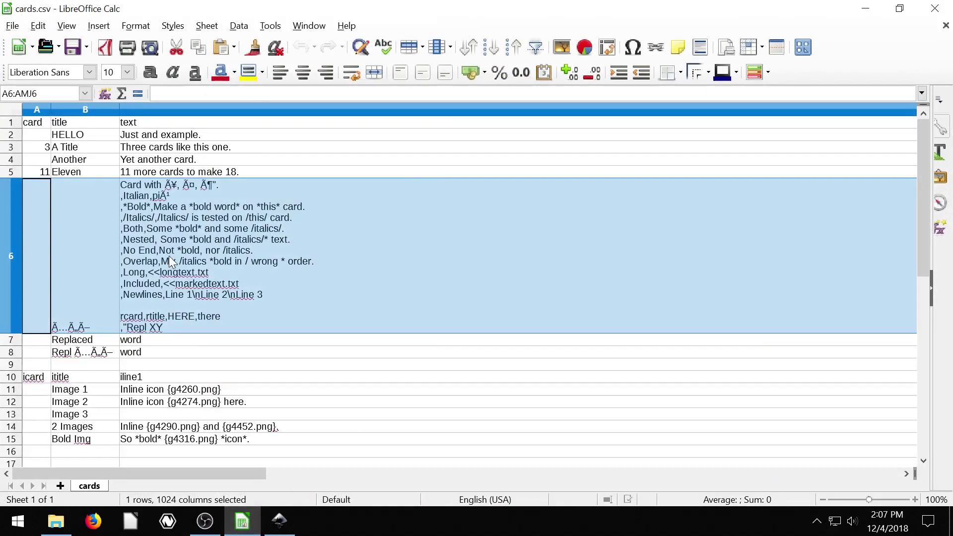
scroll(194, 347, "down", 3)
scroll(184, 338, "up", 3)
left_click(862, 11)
Step: Deselect everything and close cards.svg without saving
left_click(313, 309)
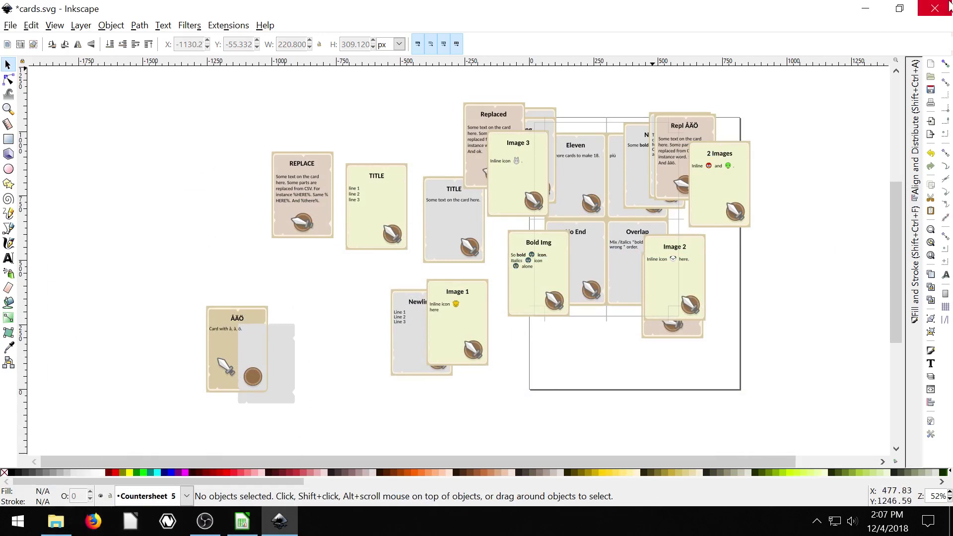
left_click(935, 9)
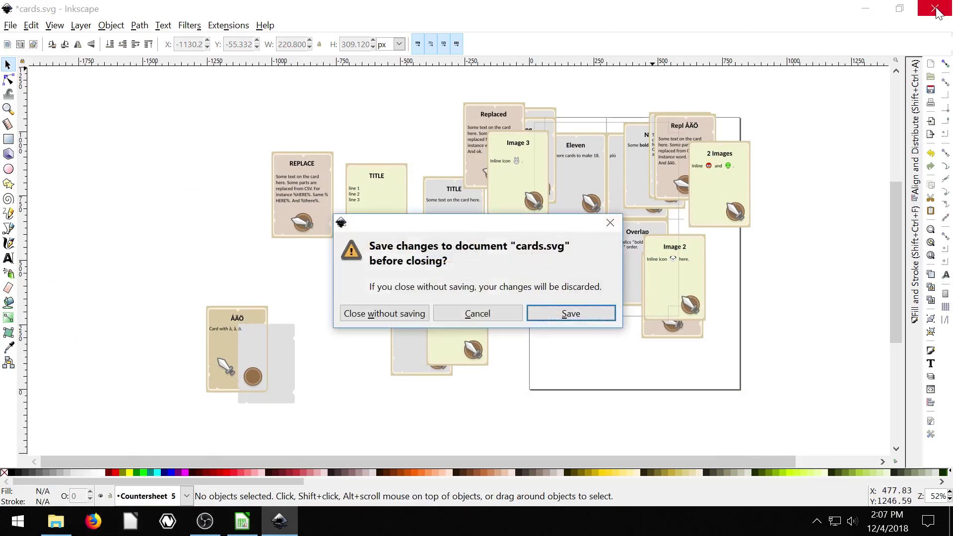
left_click(412, 318)
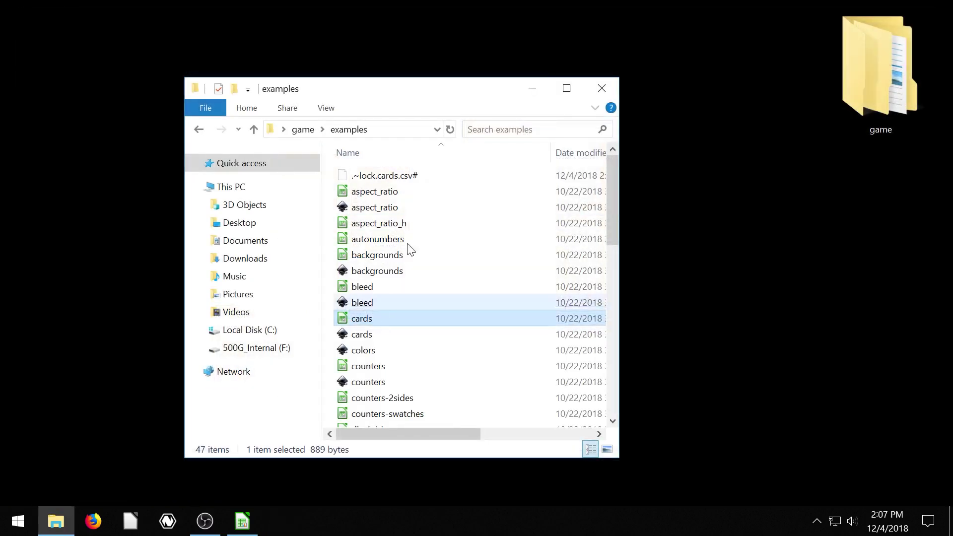
Step: Close the open folder window, browse to game > examples, and select dicefold.svg
left_click(600, 88)
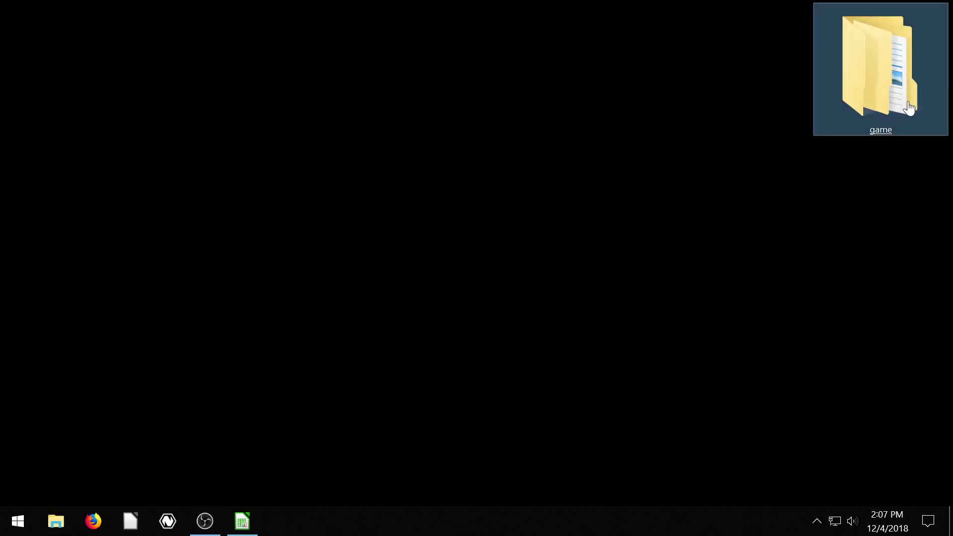
double_click(909, 108)
double_click(332, 155)
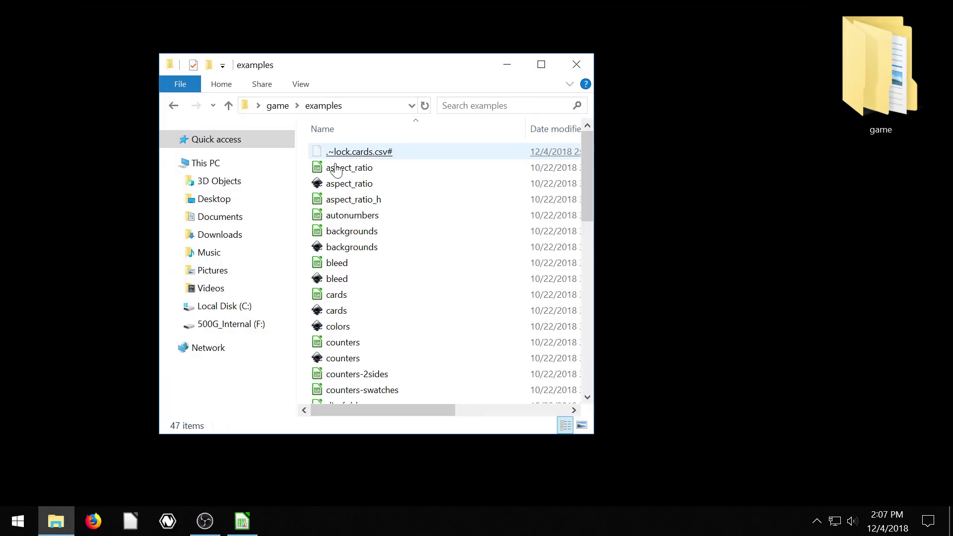
scroll(381, 329, "down", 2)
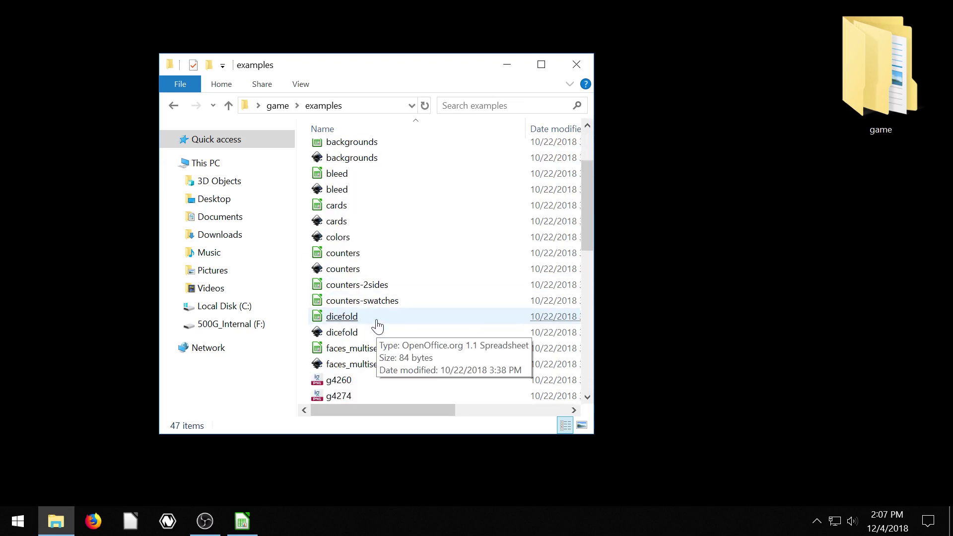
scroll(378, 325, "down", 1)
left_click(381, 285)
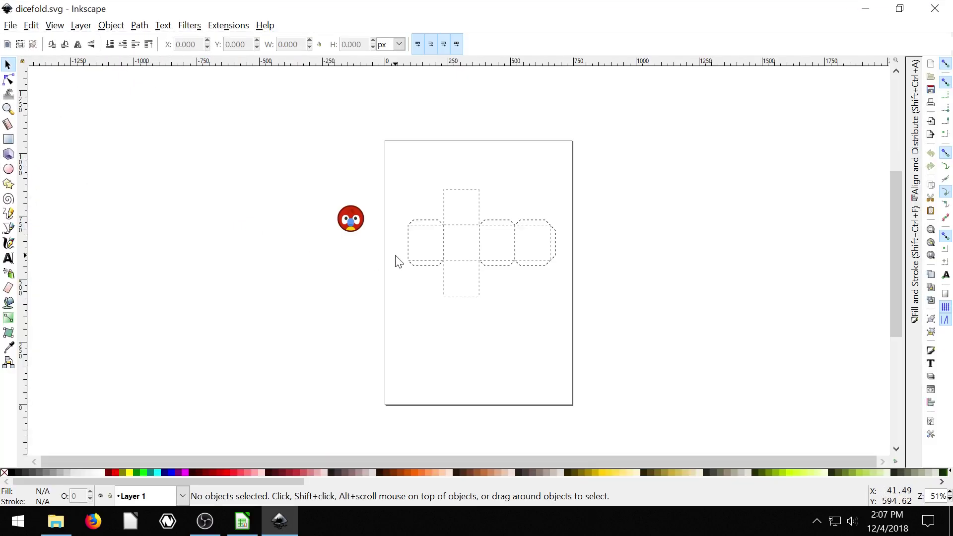
Step: Zoom in on the dicefold cube net and open the Extensions menu
key("plus")
key("plus")
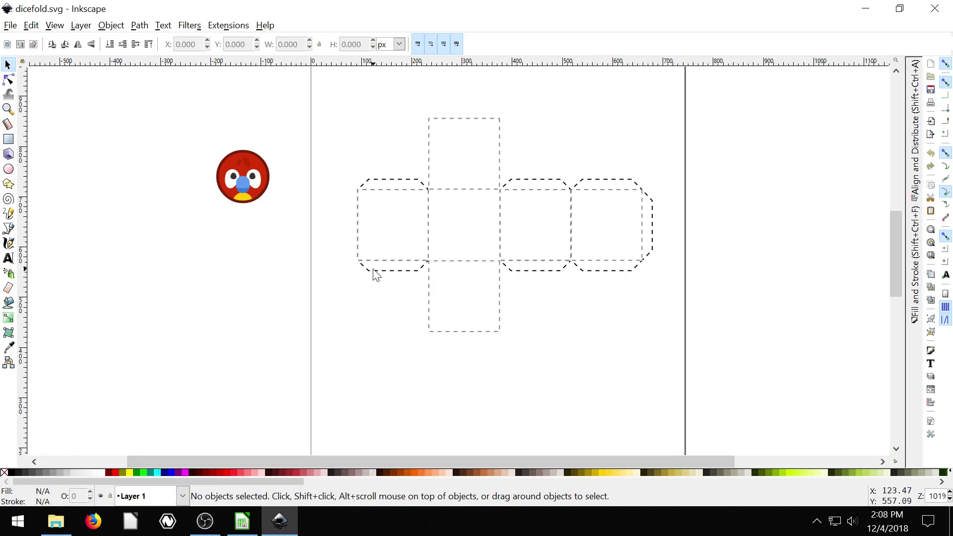
scroll(412, 290, "down", 1)
scroll(411, 291, "up", 2)
scroll(398, 293, "down", 3)
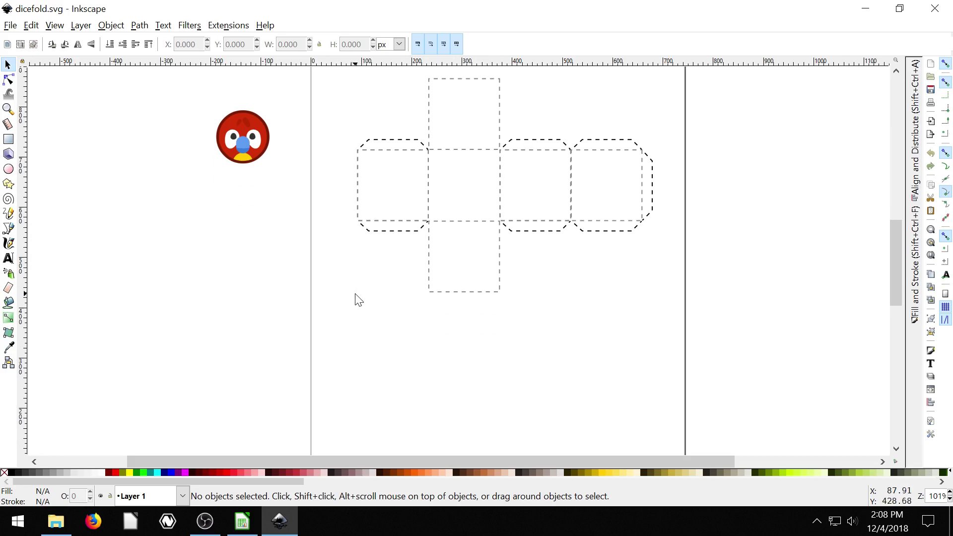
scroll(358, 298, "up", 3)
left_click(226, 26)
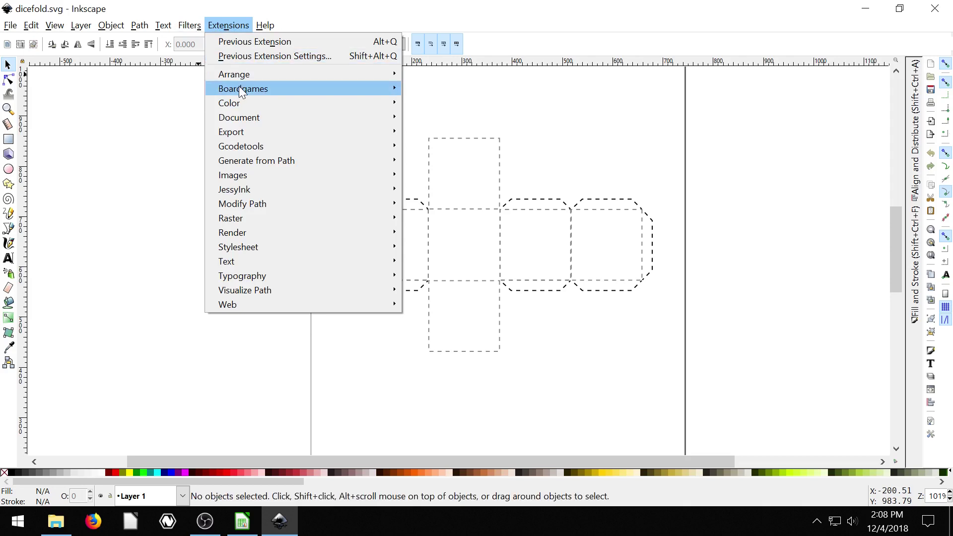
Step: Open Extensions > Boardgames > Create Countersheet, move it left, and view the cards.csv path's end
mouse_move(240, 87)
left_click(454, 87)
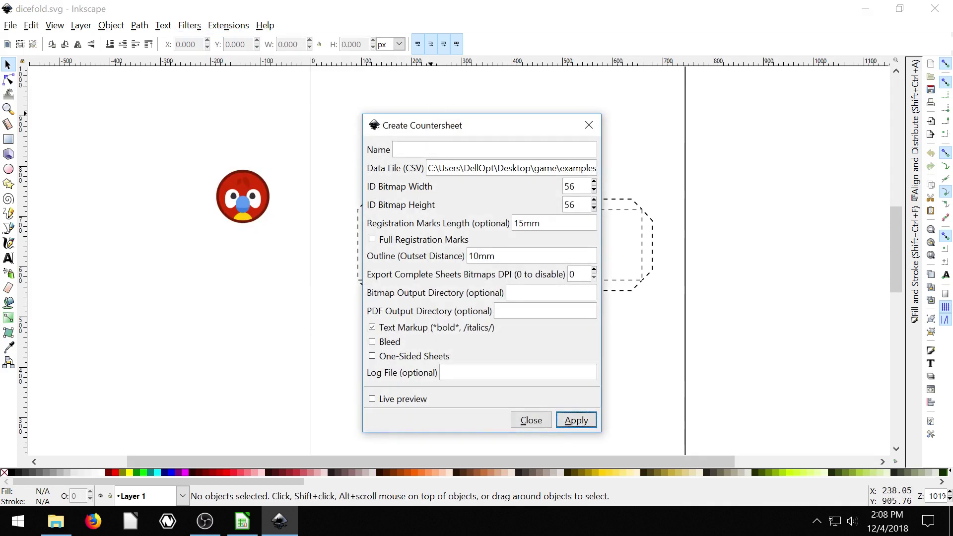
left_click_drag(458, 127, 184, 119)
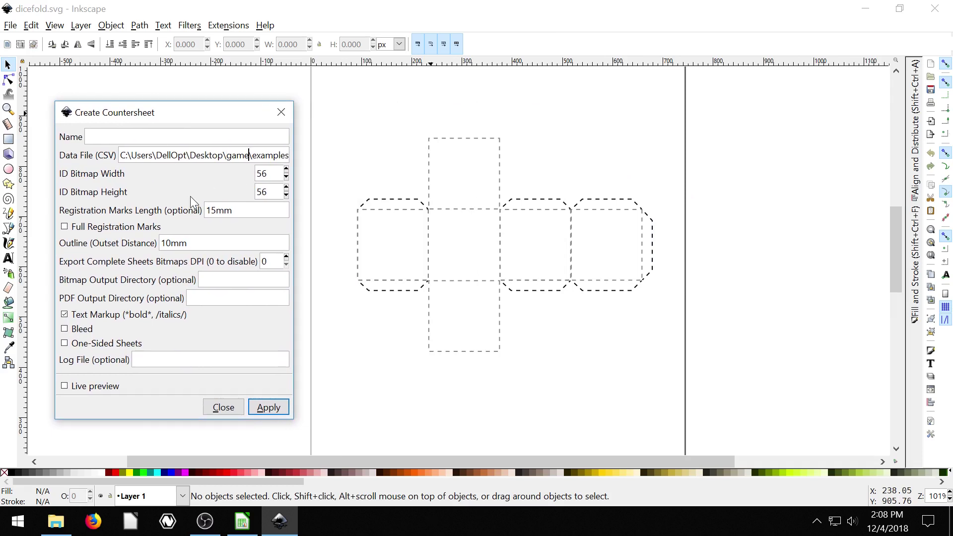
key("Right")
key("Right")
key("Right")
key("Right")
key("Right")
key("Right")
key("Right")
key("Right")
key("Right")
key("Right")
key("Right")
key("Right")
key("Right")
key("Right")
key("Right")
key("Right")
key("Right")
key("Right")
key("Right")
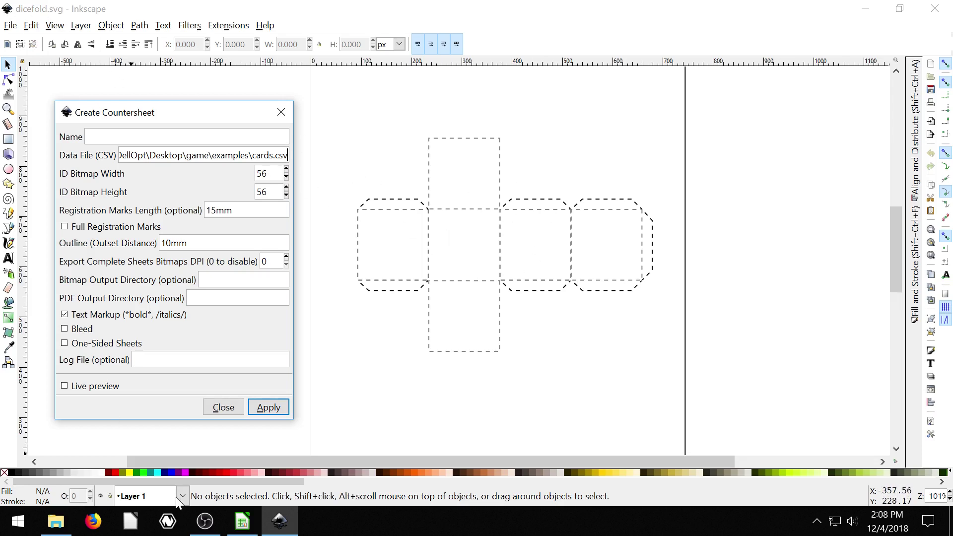
Step: Open dicefold.csv from the examples folder in Calc with default text import settings
left_click(56, 521)
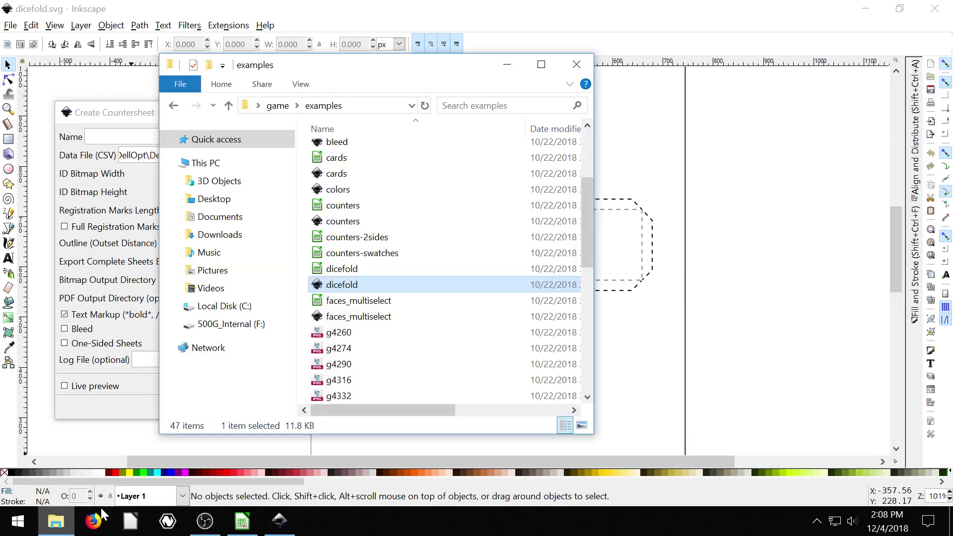
left_click(352, 272)
double_click(351, 270)
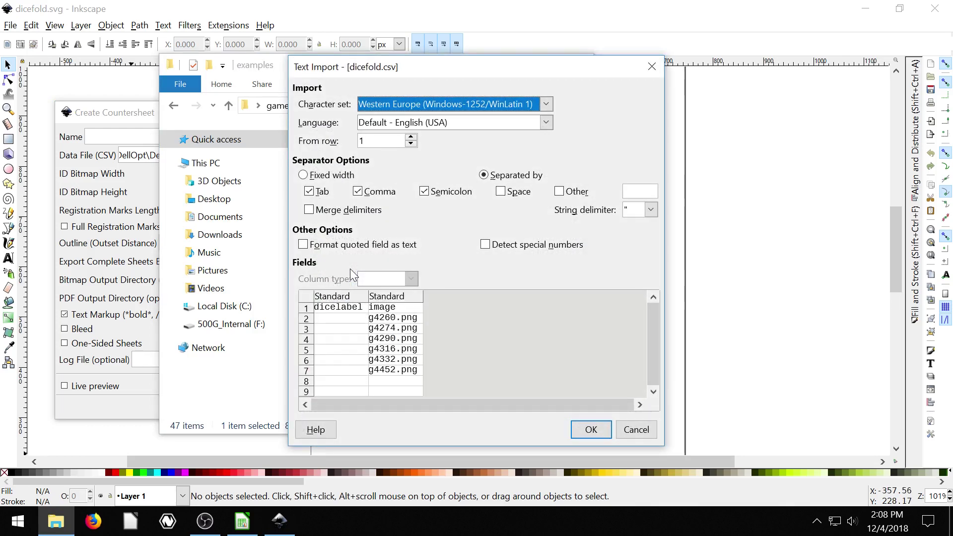
left_click(594, 430)
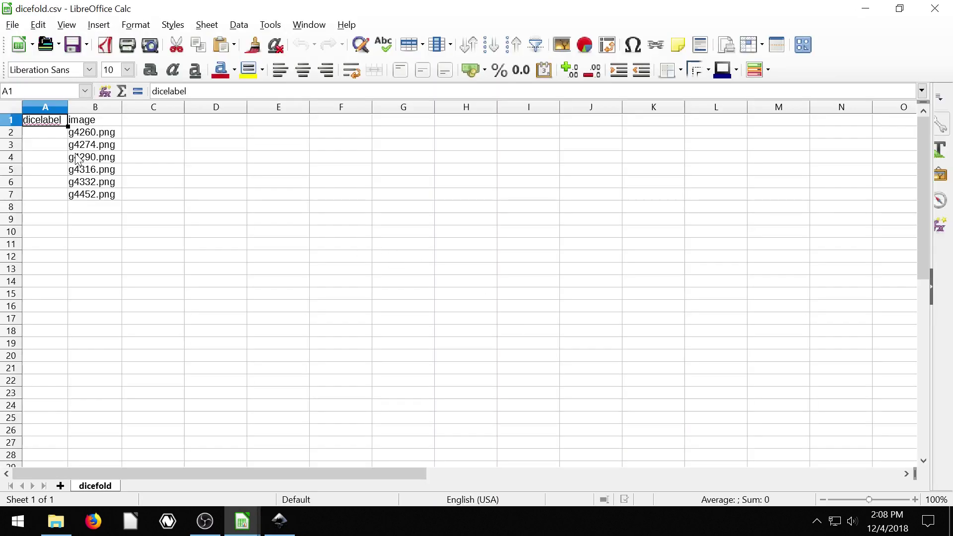
Step: Inspect the dicelabel and image file names in column B, then minimize Calc
left_click(79, 133)
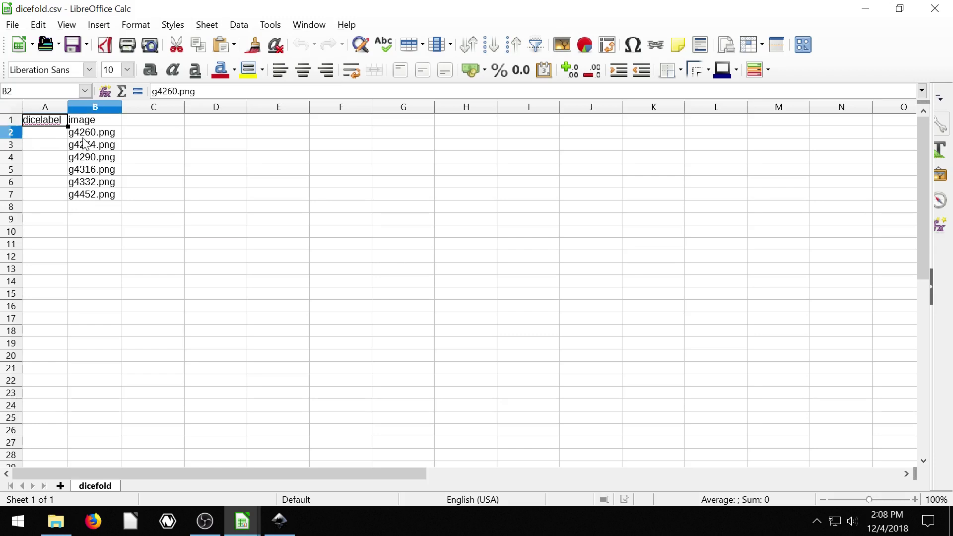
key("Left")
key("Up")
key("Right")
key("Down")
key("Left")
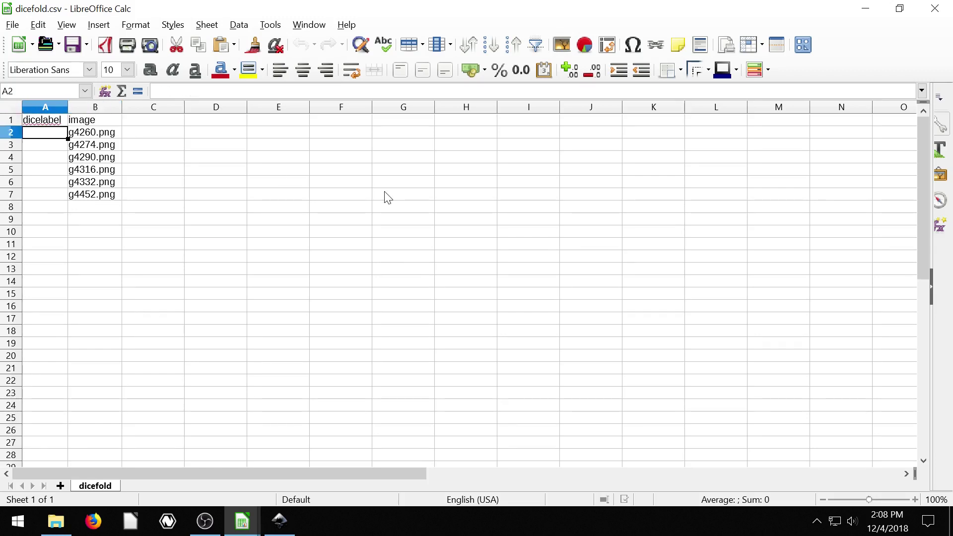
key("Right")
key("Down")
key("Up")
key("Down")
key("Down")
key("Down")
key("Down")
key("Down")
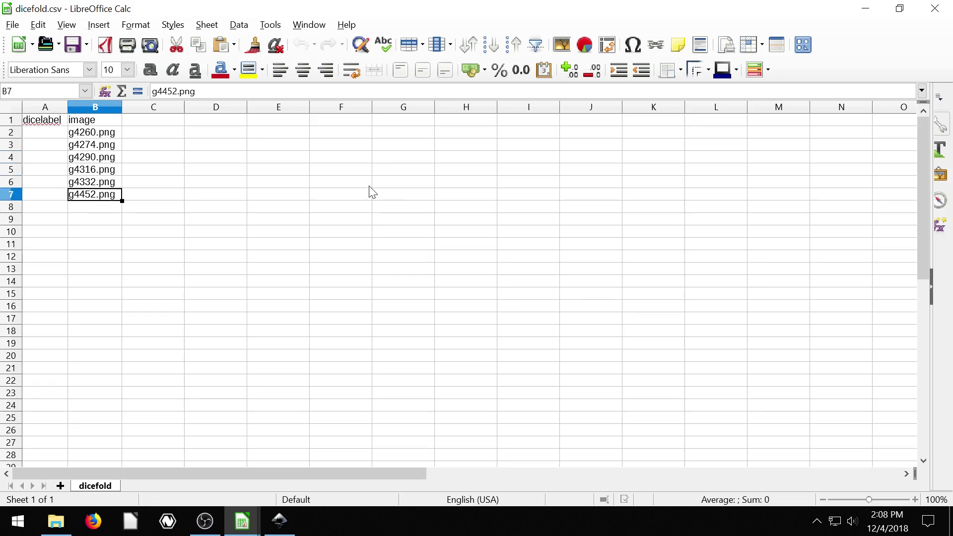
left_click(867, 9)
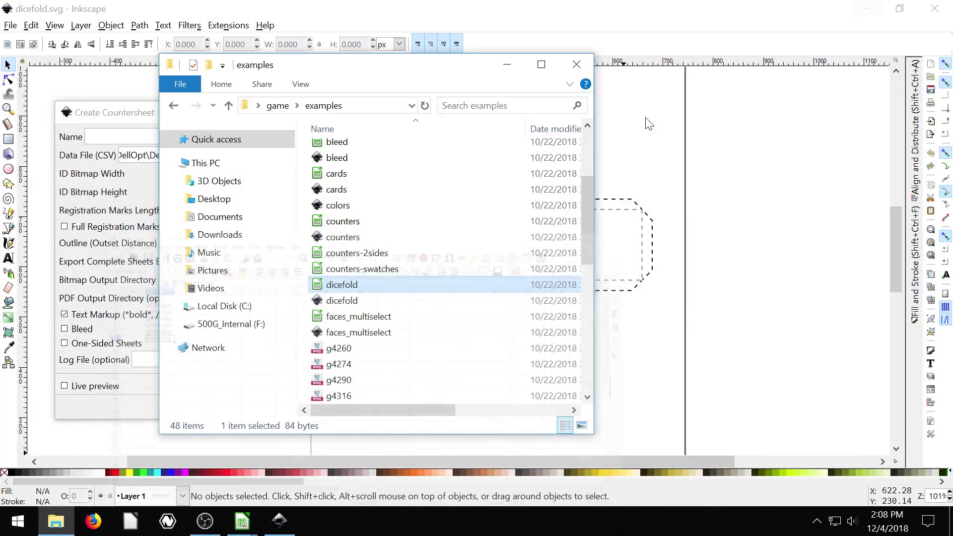
Step: Change the countersheet Data File from cards.csv to dicefold.csv
left_click(125, 113)
key("Left")
key("Left")
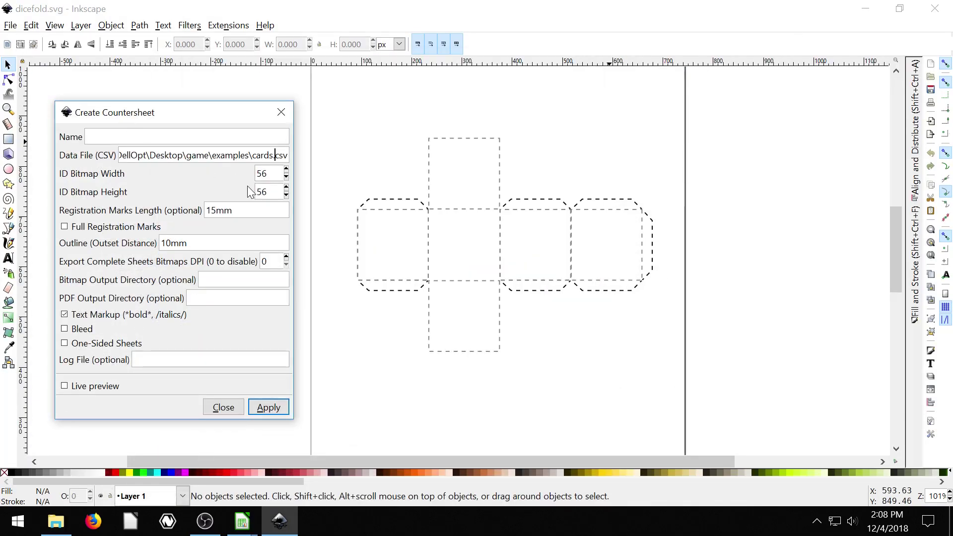
key("BackSpace")
key("BackSpace")
key("BackSpace")
key("BackSpace")
key("BackSpace")
key("BackSpace")
type("dic")
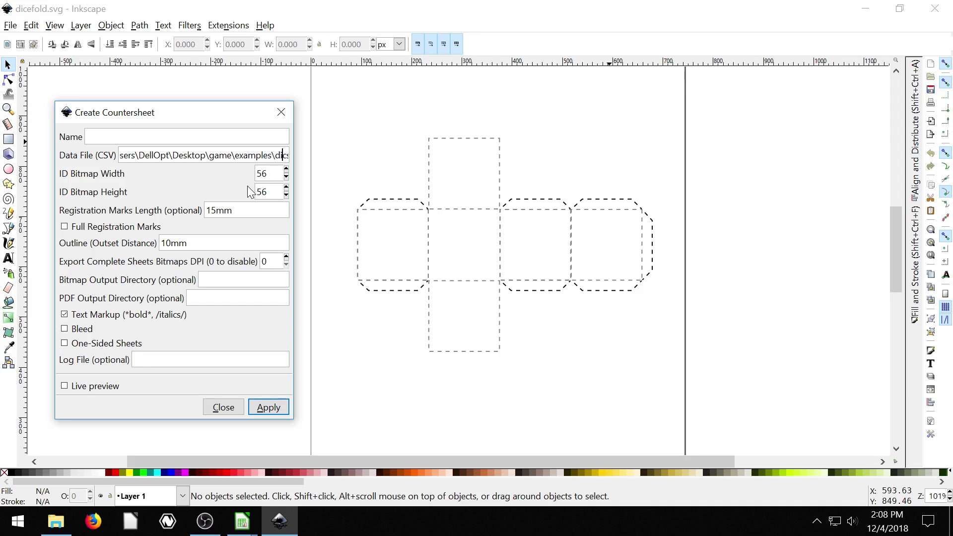
type("efold.csv")
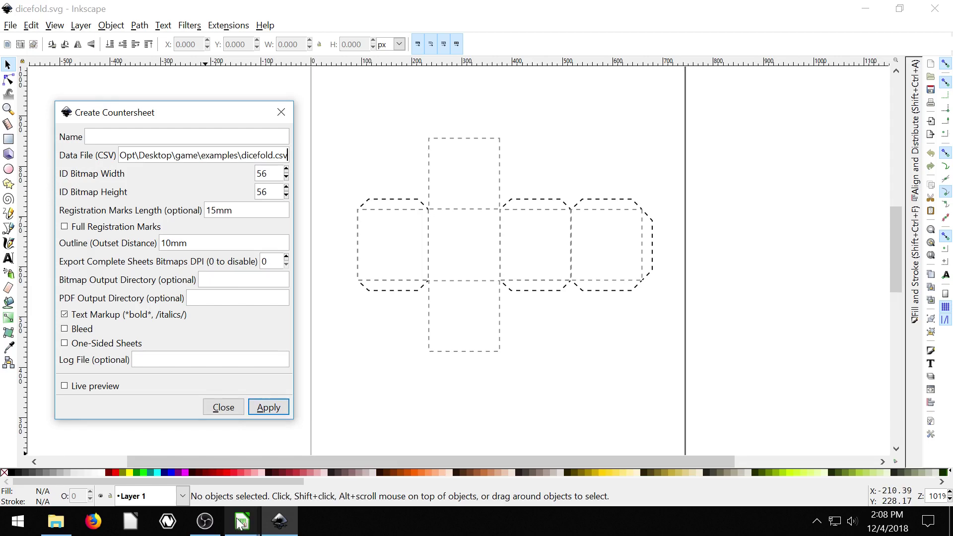
Step: Check the image names in cells B2–B7 of dicefold.csv, then apply Create Countersheet in Inkscape
mouse_move(242, 521)
left_click(304, 450)
left_click(102, 136)
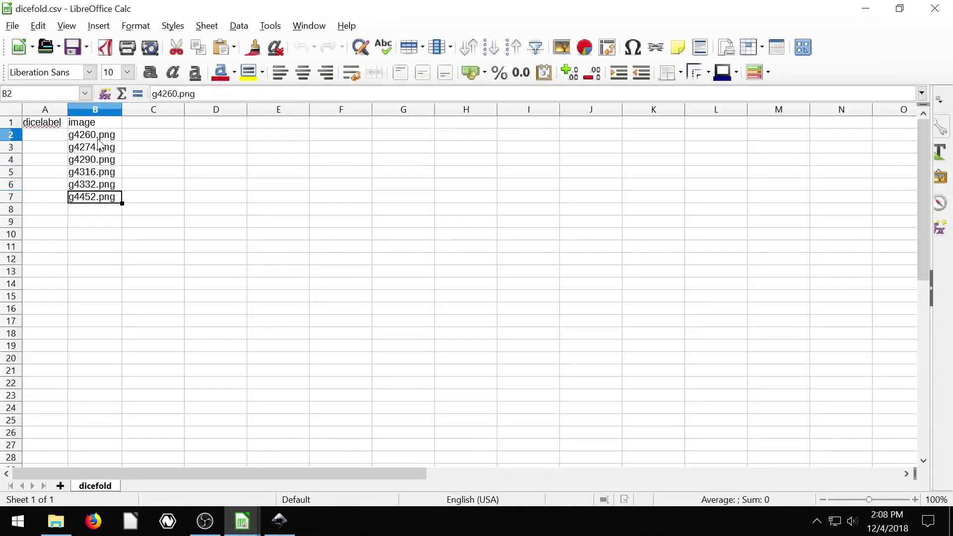
left_click(119, 149)
left_click(88, 174)
left_click(91, 185)
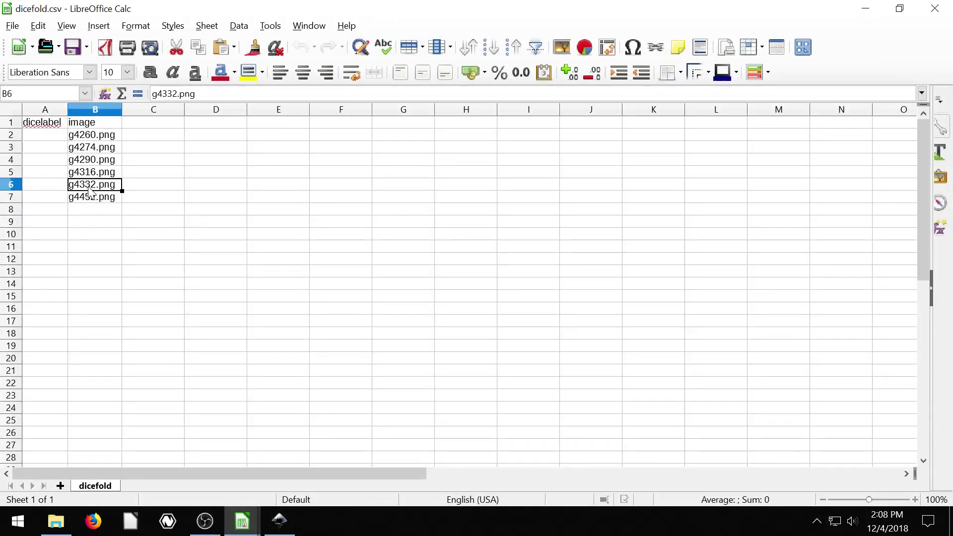
left_click(92, 198)
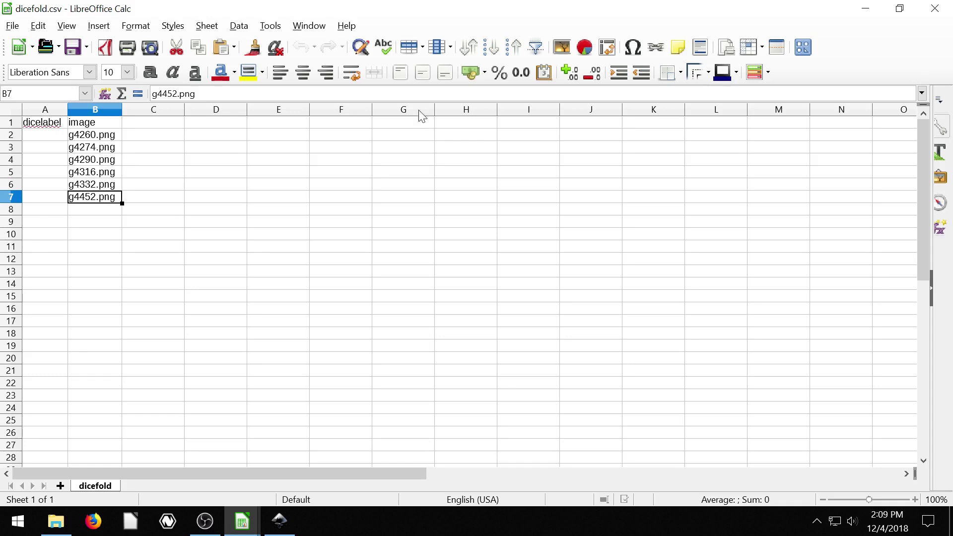
left_click(866, 9)
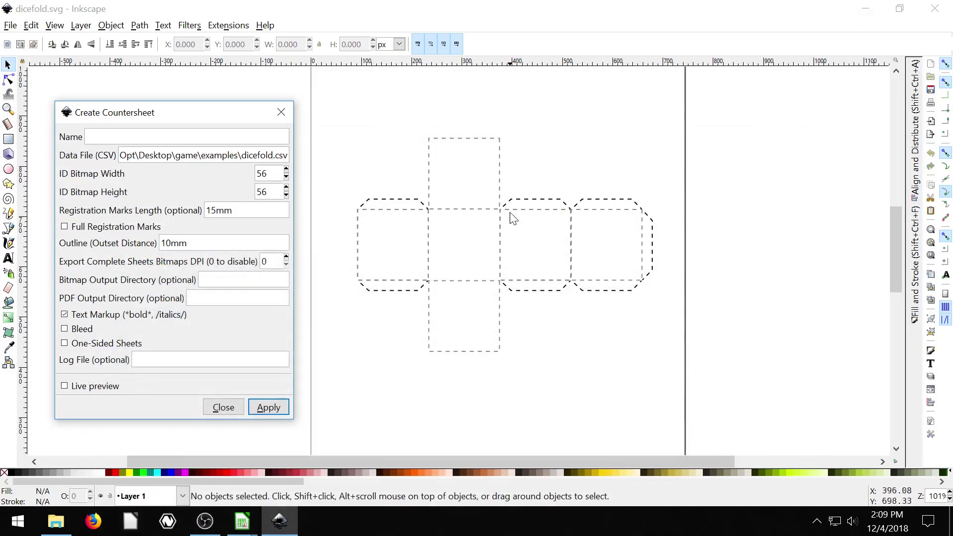
left_click(269, 407)
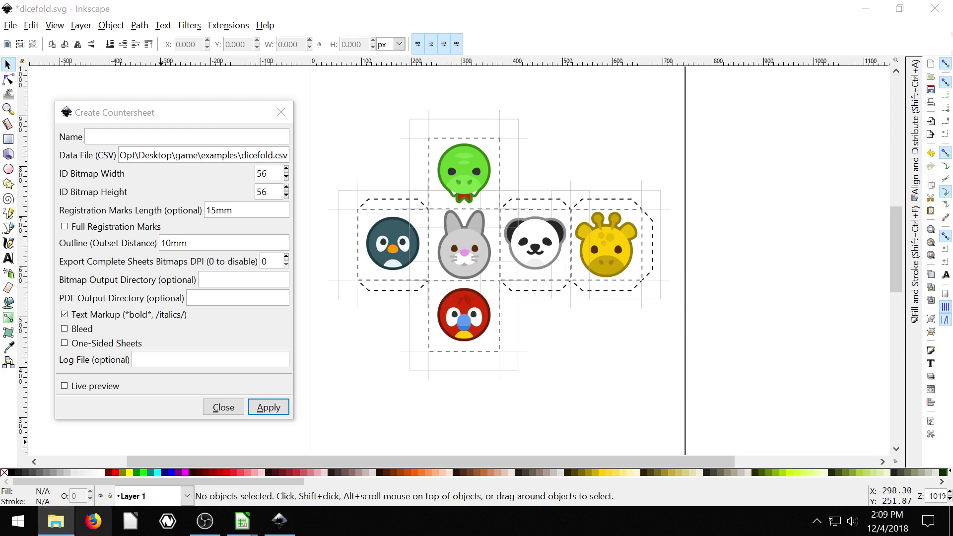
Step: Close the Create Countersheet dialog once the animal faces fill the die net
left_click(61, 529)
left_click(219, 408)
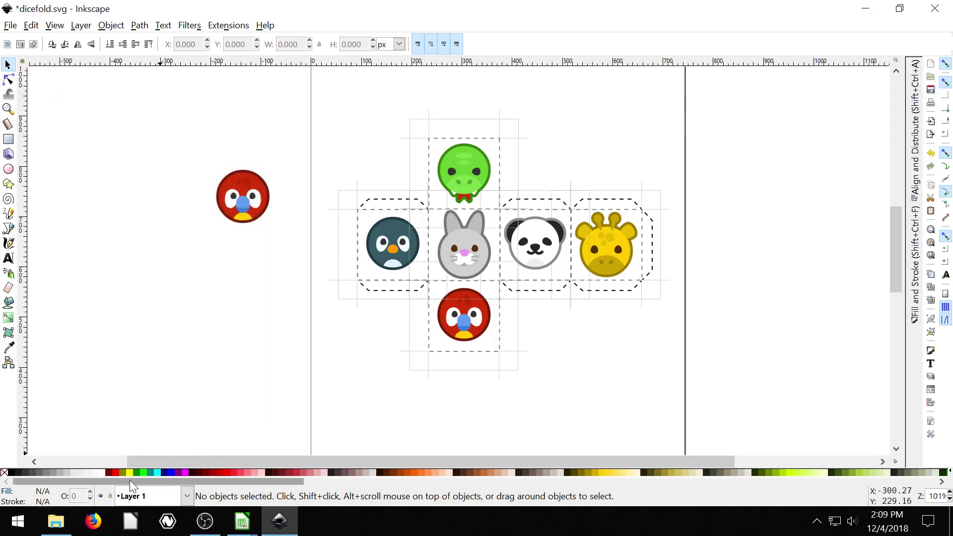
Step: View g4316.png and neighbouring face images in ImageGlass, then select g4546, g4498 and g4332
left_click(61, 519)
scroll(347, 254, "down", 3)
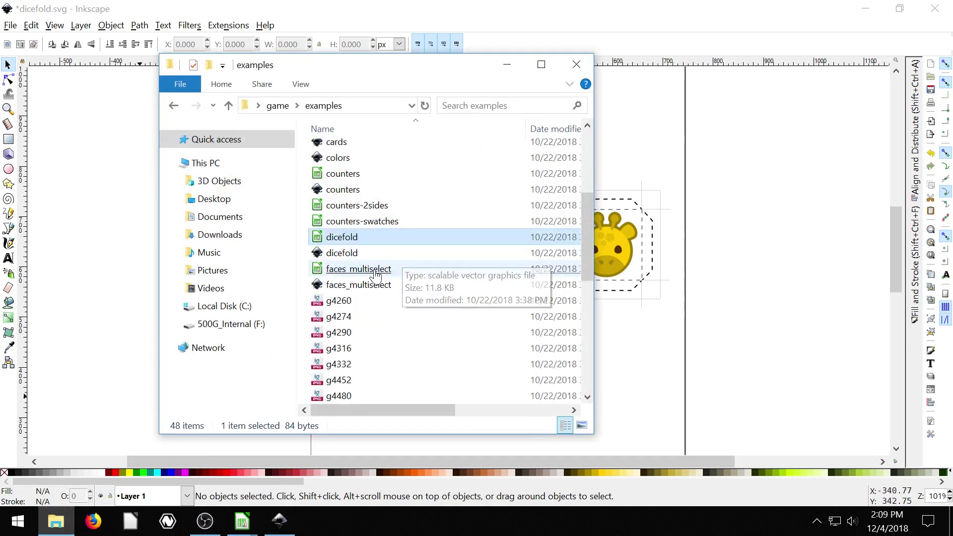
left_click(344, 259)
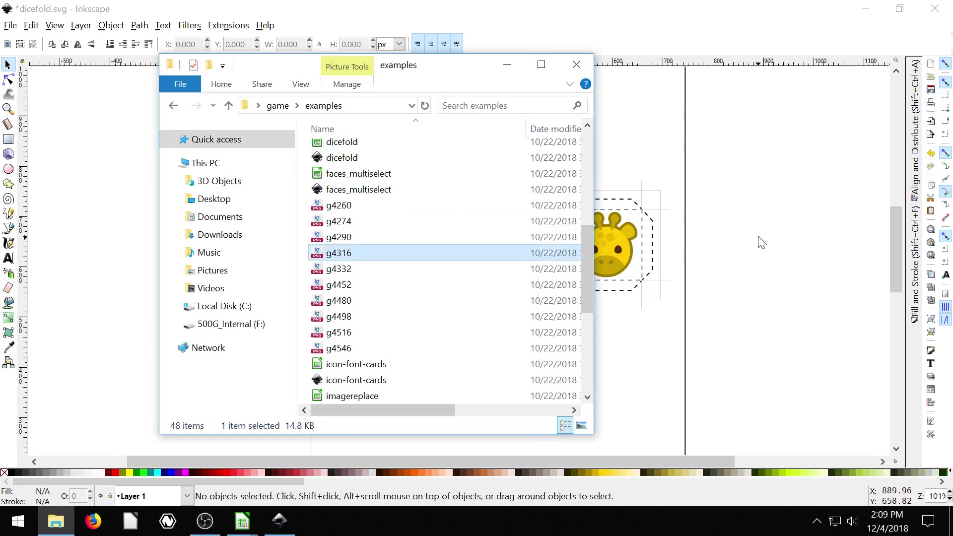
double_click(336, 254)
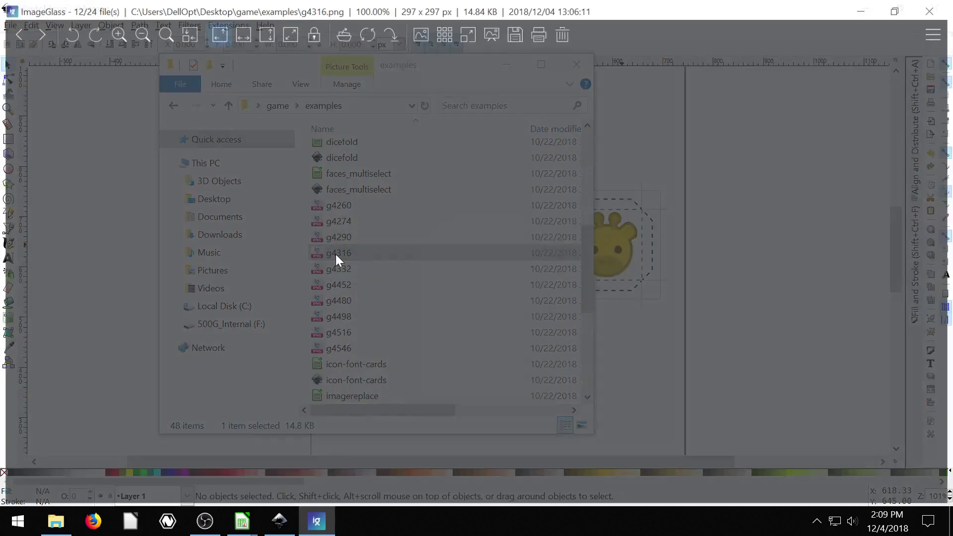
key("Right")
key("Right")
key("Right")
key("Right")
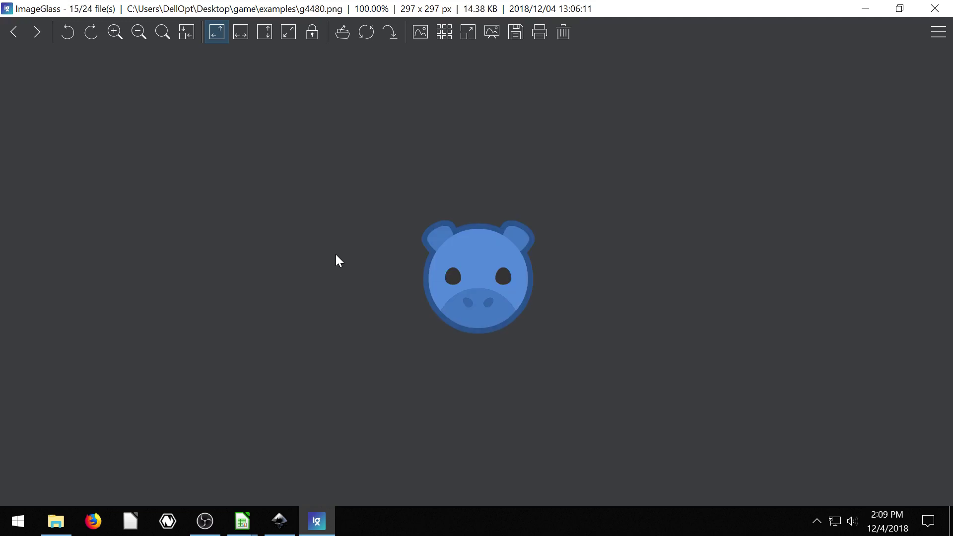
key("Left")
key("Left")
key("Left")
key("Left")
key("Left")
key("Left")
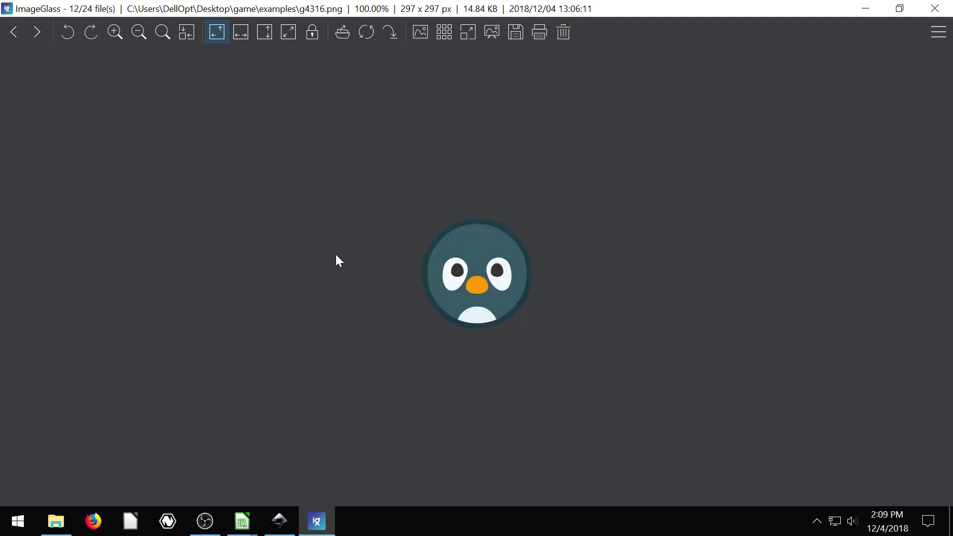
left_click(935, 9)
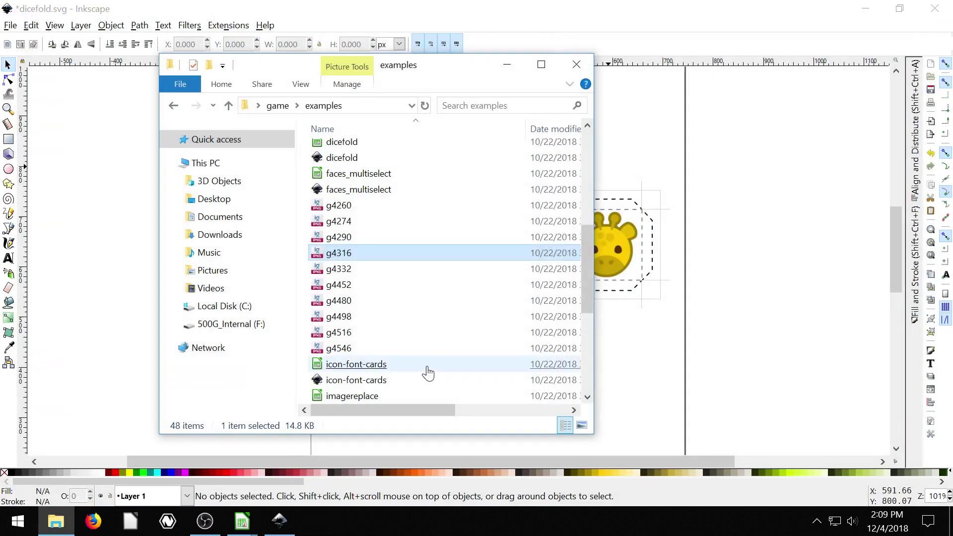
left_click(408, 356)
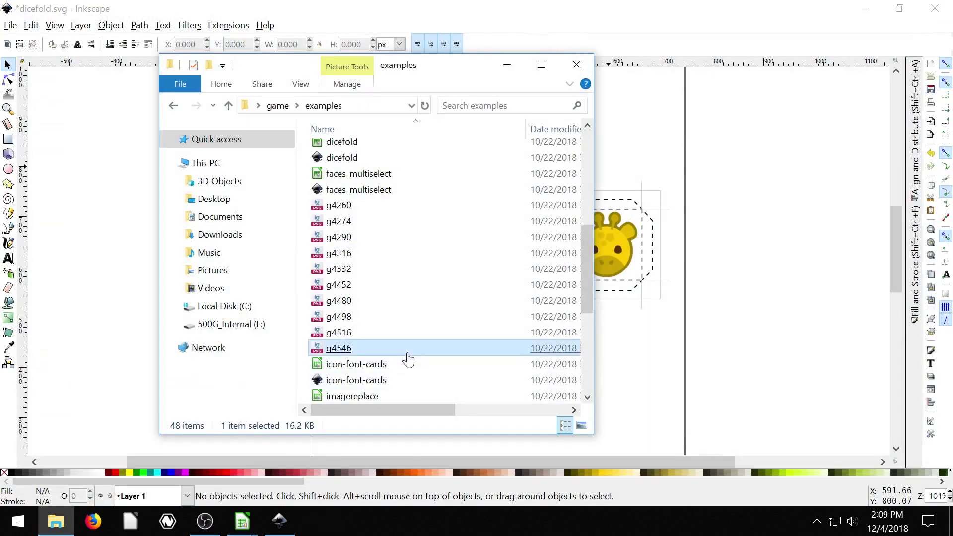
left_click(380, 323)
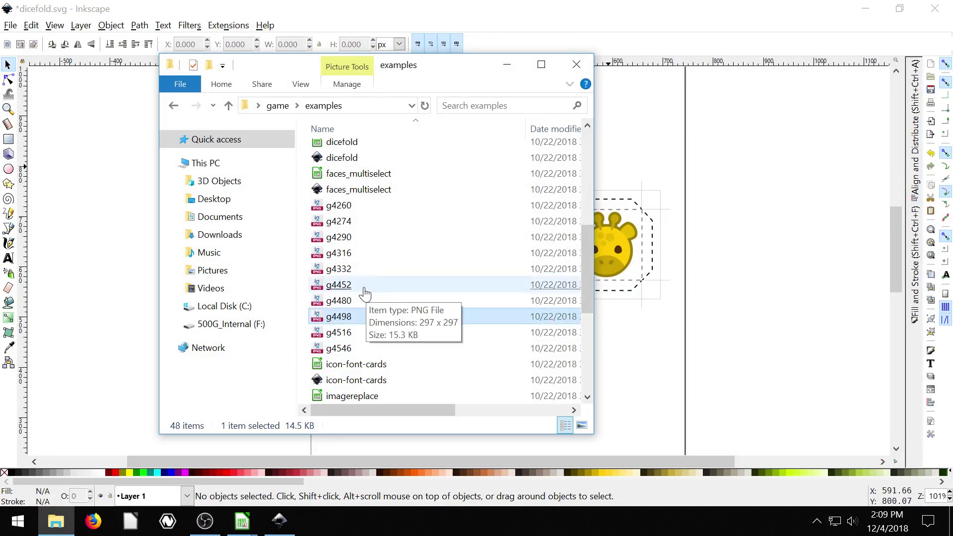
left_click(338, 272)
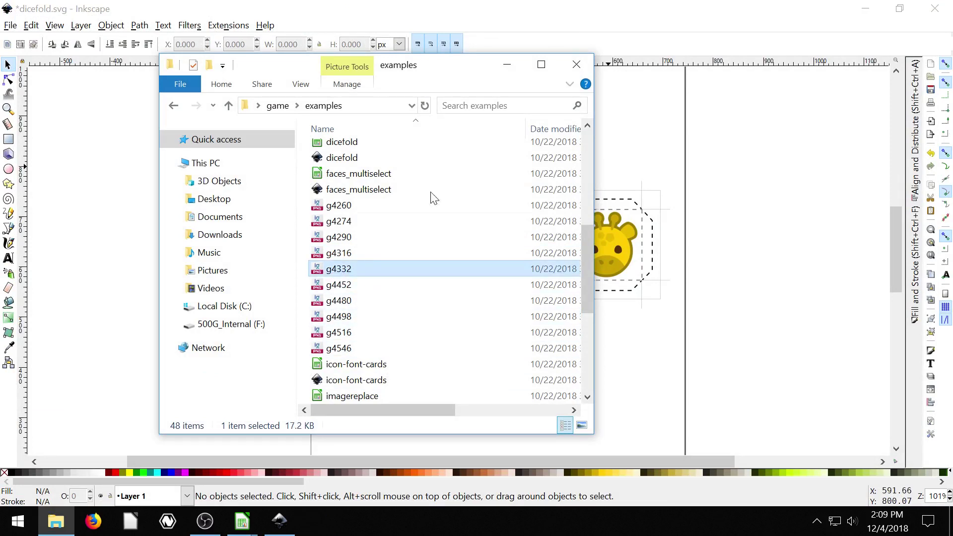
Step: Compare the image names in dicefold.csv column B, minimize Calc, and close the examples folder
left_click(243, 521)
left_click(290, 467)
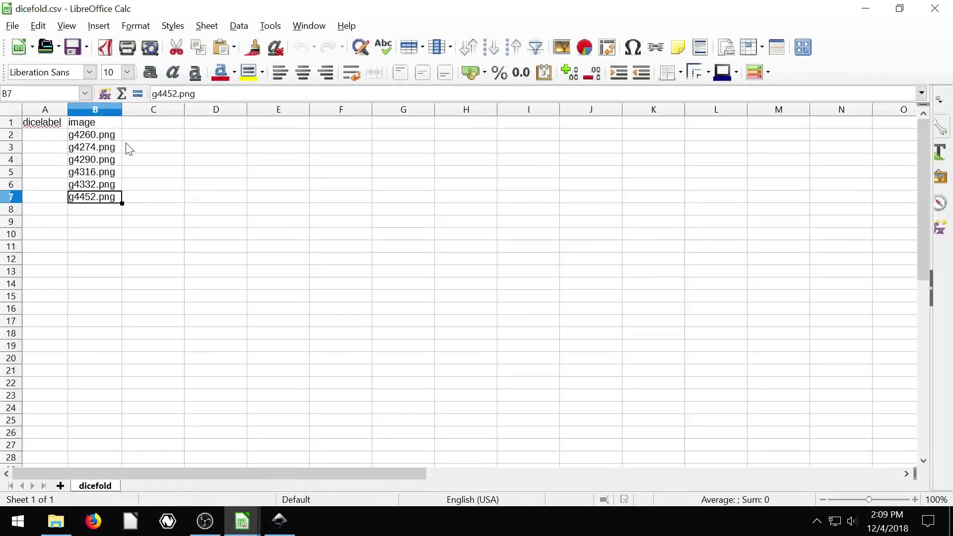
left_click(104, 161)
left_click(97, 173)
left_click(93, 198)
left_click(866, 8)
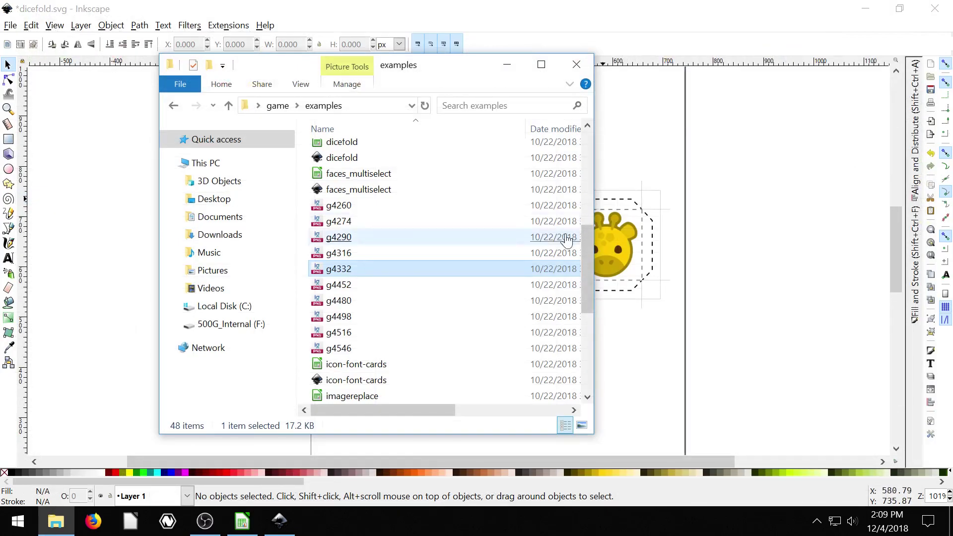
left_click(576, 65)
Step: Quit Inkscape discarding dicefold.svg changes, then open prototype_cards_all.csv from the game templates folder
left_click(935, 9)
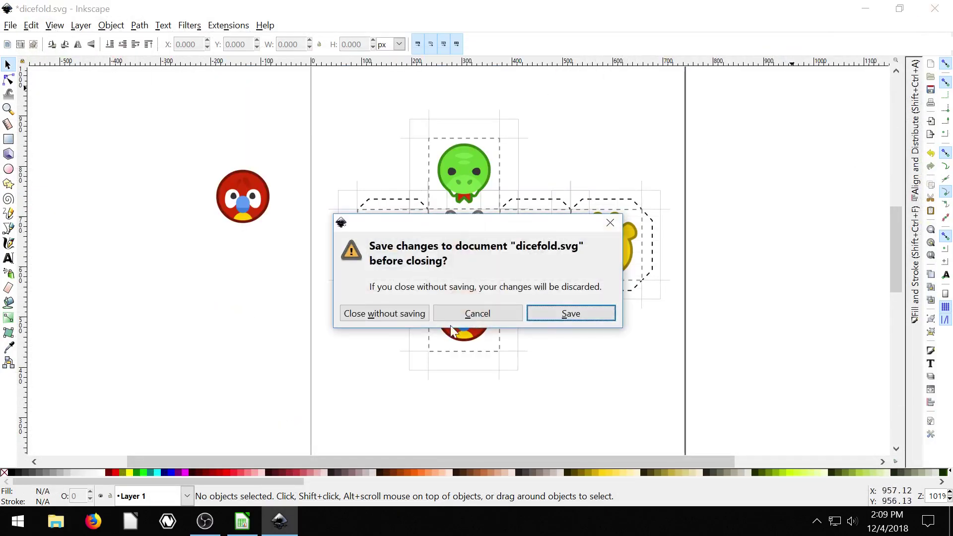
left_click(398, 315)
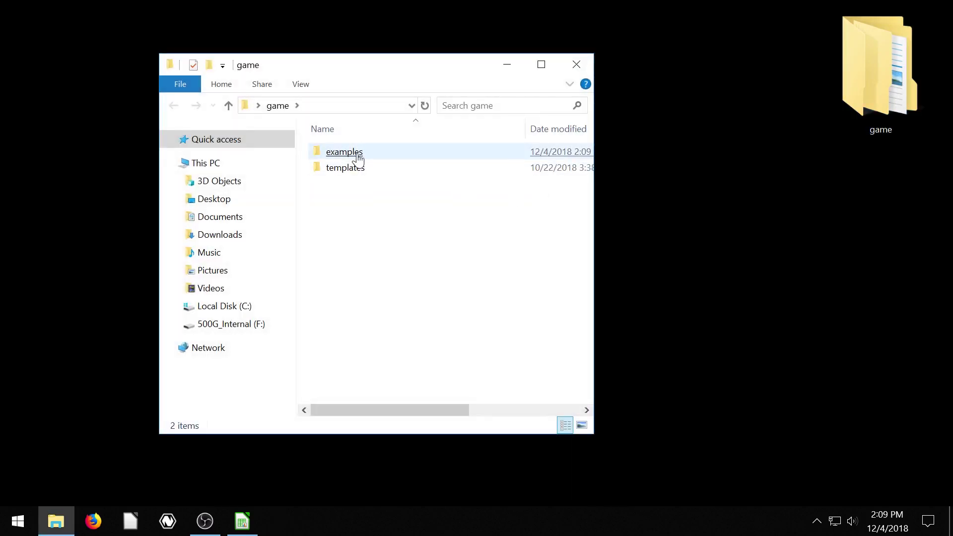
left_click(356, 156)
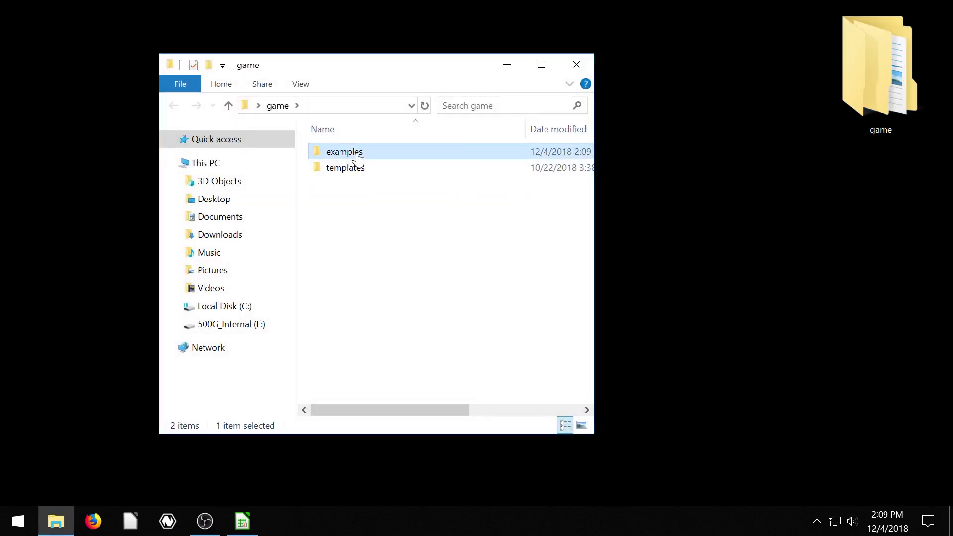
double_click(342, 174)
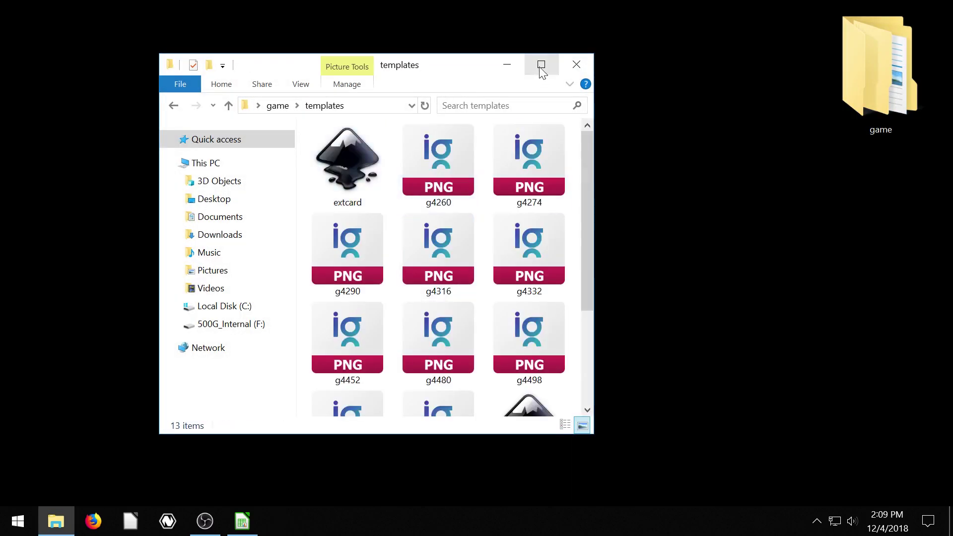
left_click(542, 65)
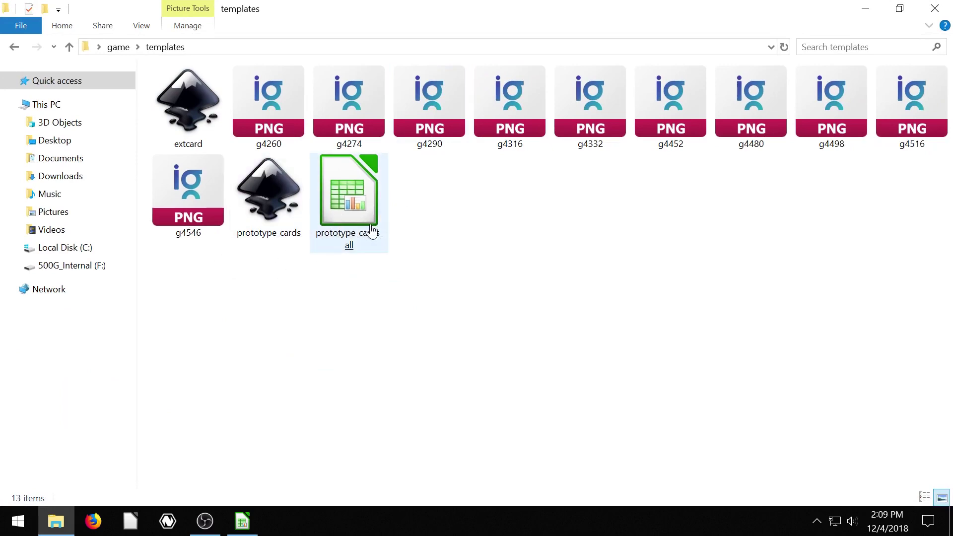
double_click(346, 239)
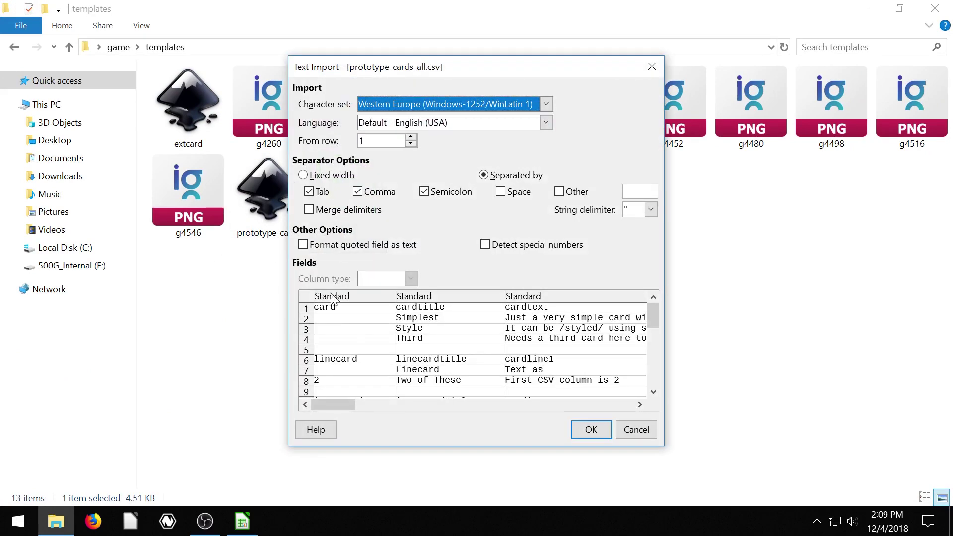
Step: Accept the CSV import settings and scroll through the card rows in Calc
left_click(591, 427)
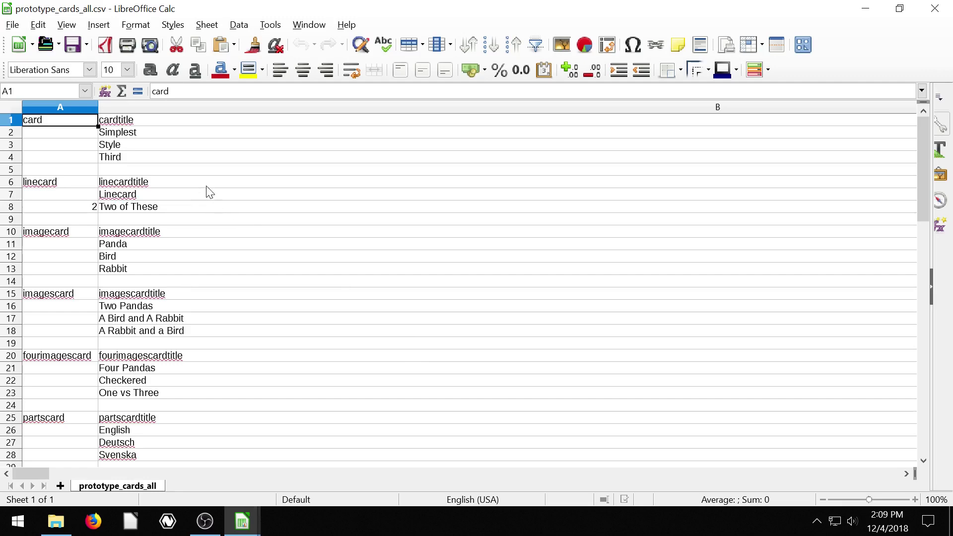
scroll(95, 274, "down", 11)
scroll(95, 274, "down", 4)
scroll(102, 288, "up", 15)
Step: Open prototype_cards.svg from the templates folder in Inkscape
left_click(865, 9)
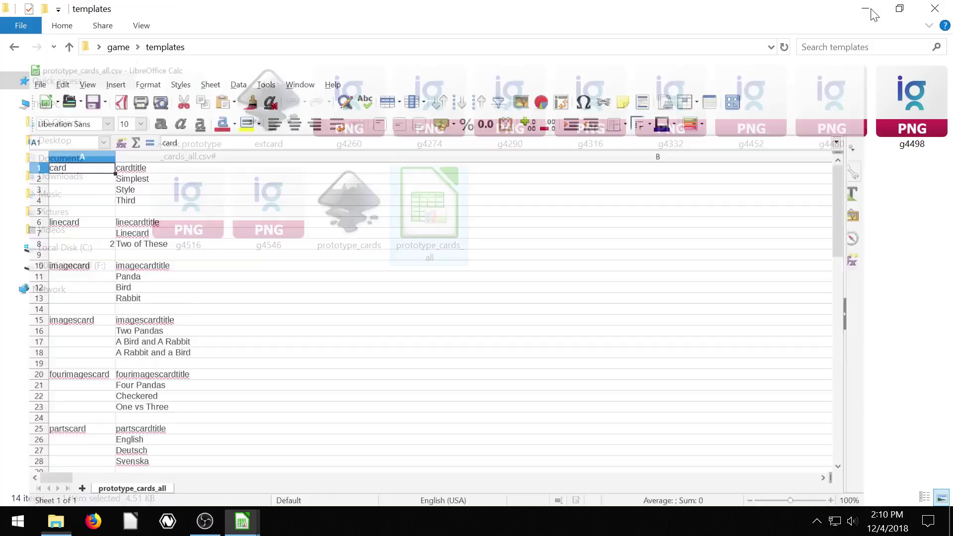
left_click(348, 253)
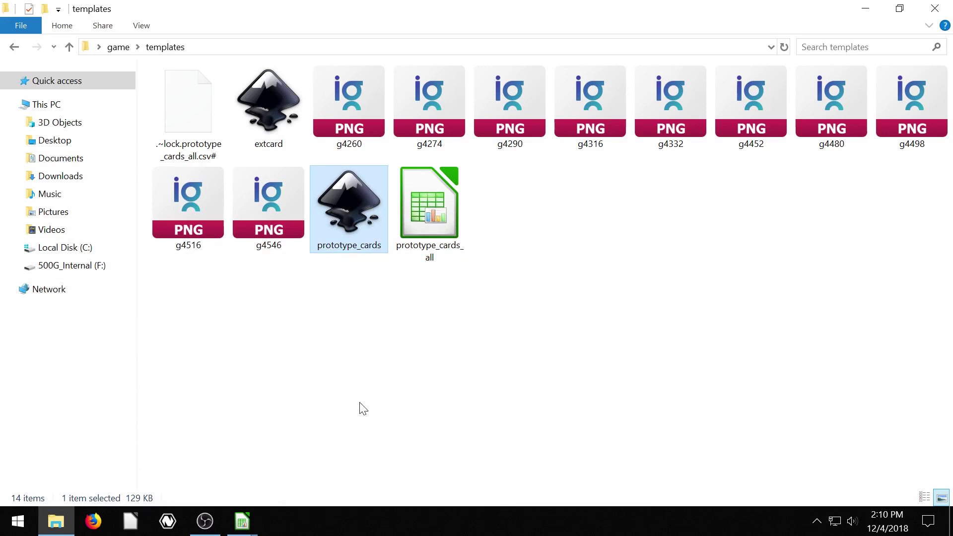
key("Return")
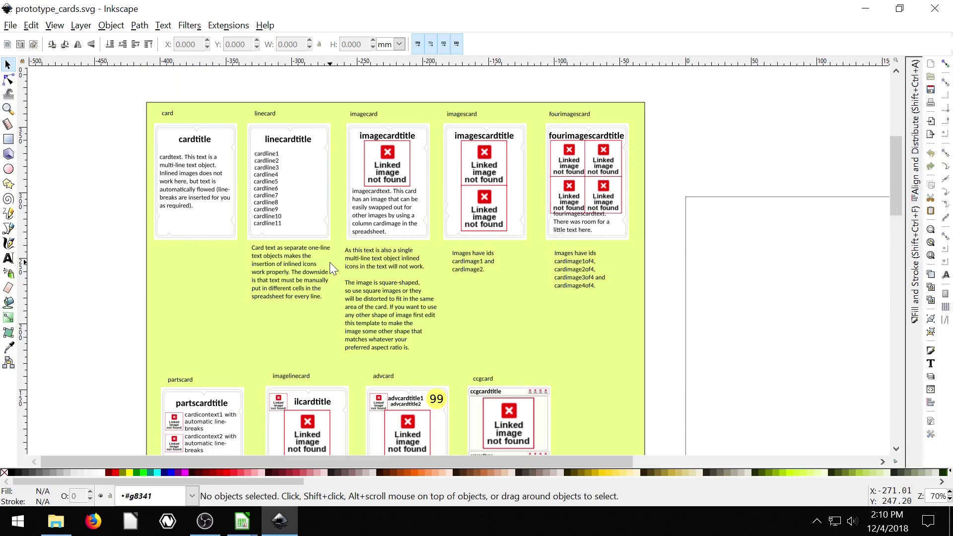
Step: Zoom and pan across the sheet to inspect the linecard, imagecard, partscard and advcard templates
key("minus")
scroll(613, 302, "down", 2)
scroll(567, 258, "right", 2)
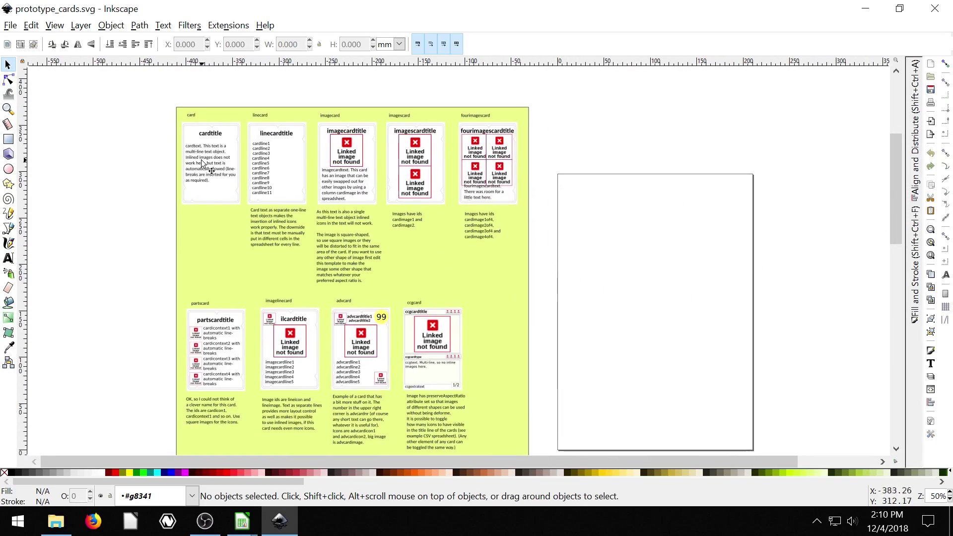
key("plus")
key("plus")
key("plus")
key("plus")
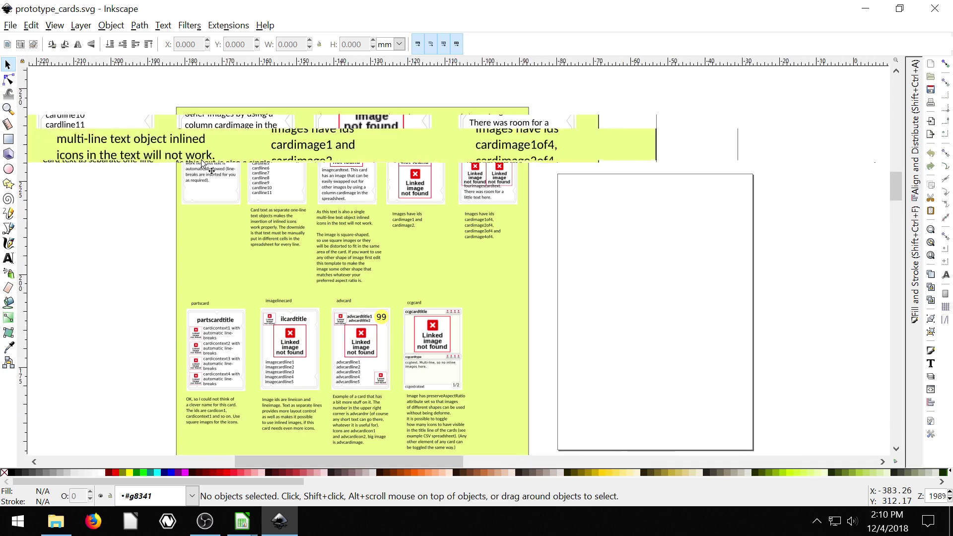
scroll(234, 167, "up", 20)
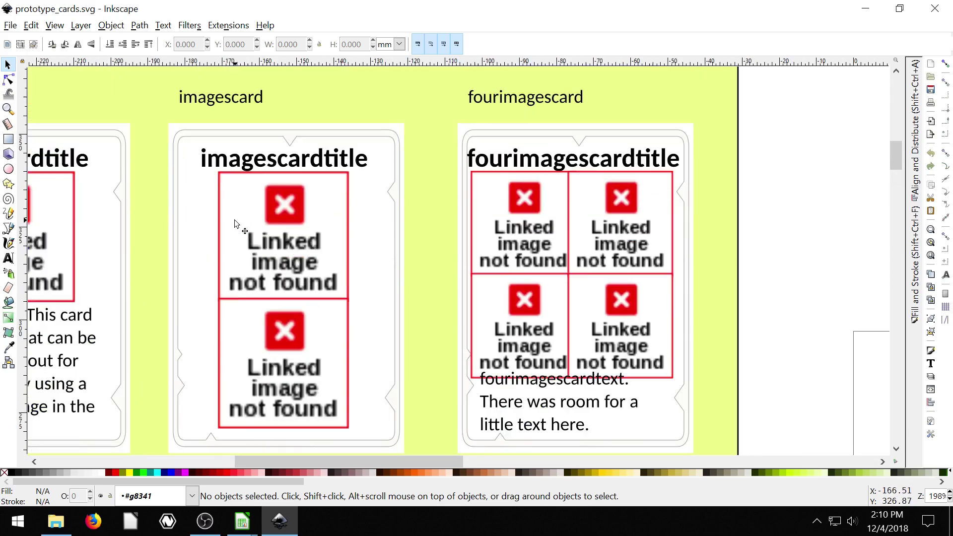
scroll(366, 290, "left", 10)
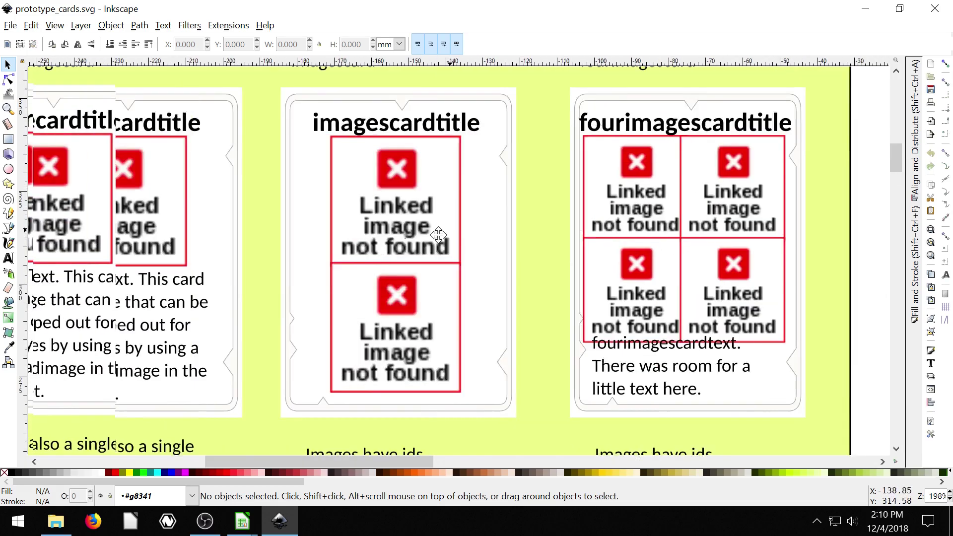
scroll(434, 236, "left", 6)
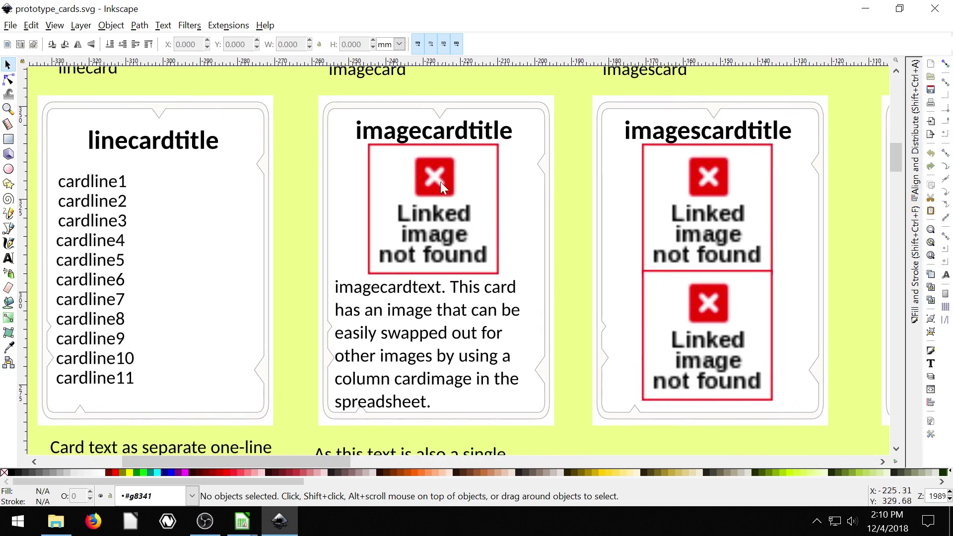
scroll(387, 320, "left", 6)
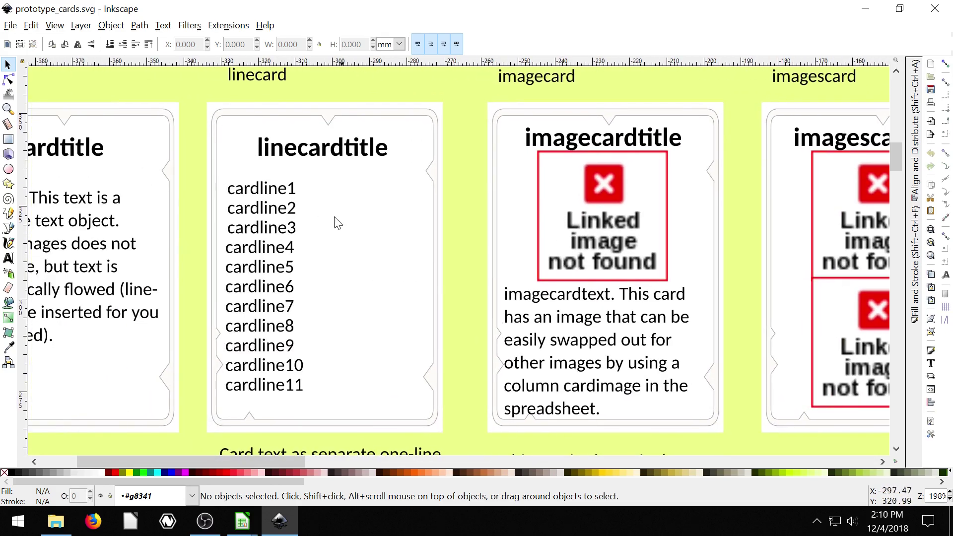
scroll(233, 258, "down", 1)
scroll(228, 249, "left", 8)
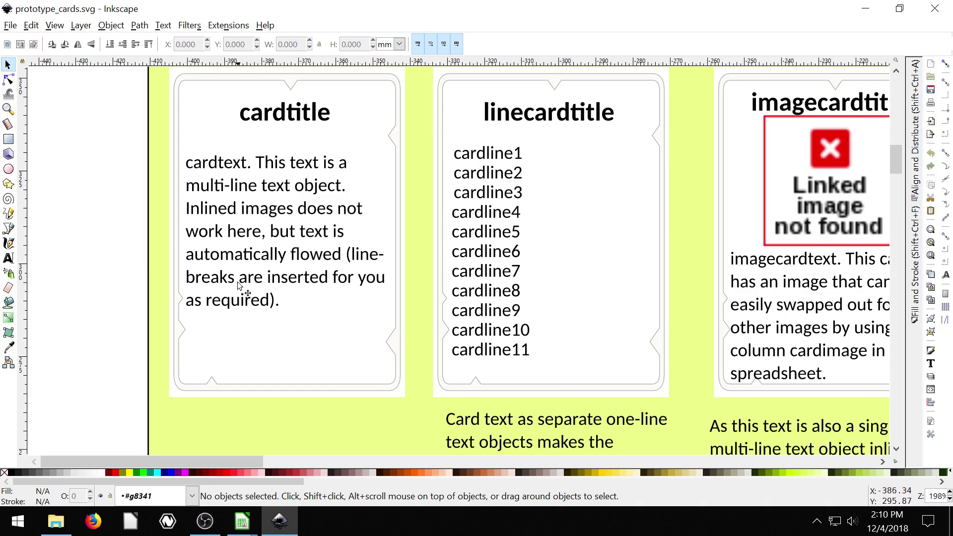
scroll(287, 222, "down", 15)
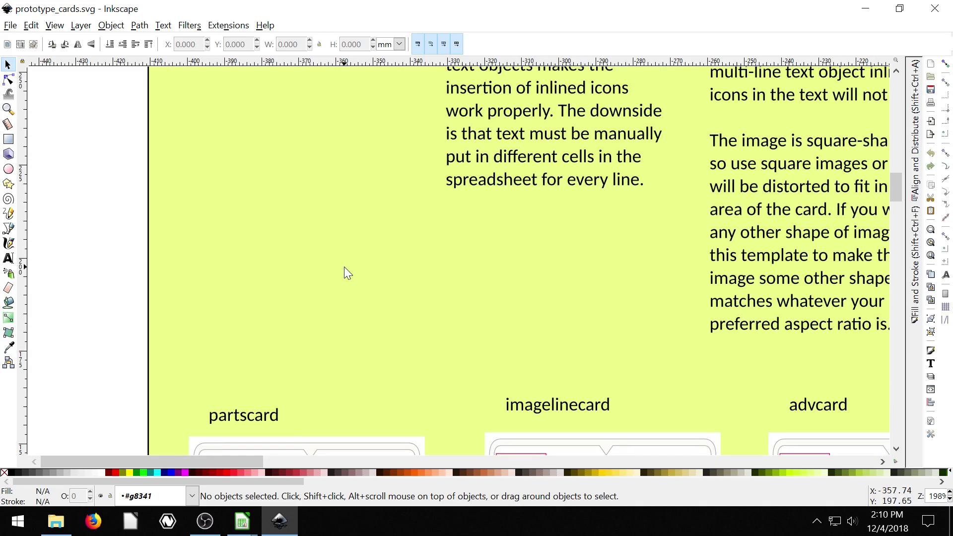
scroll(346, 272, "down", 6)
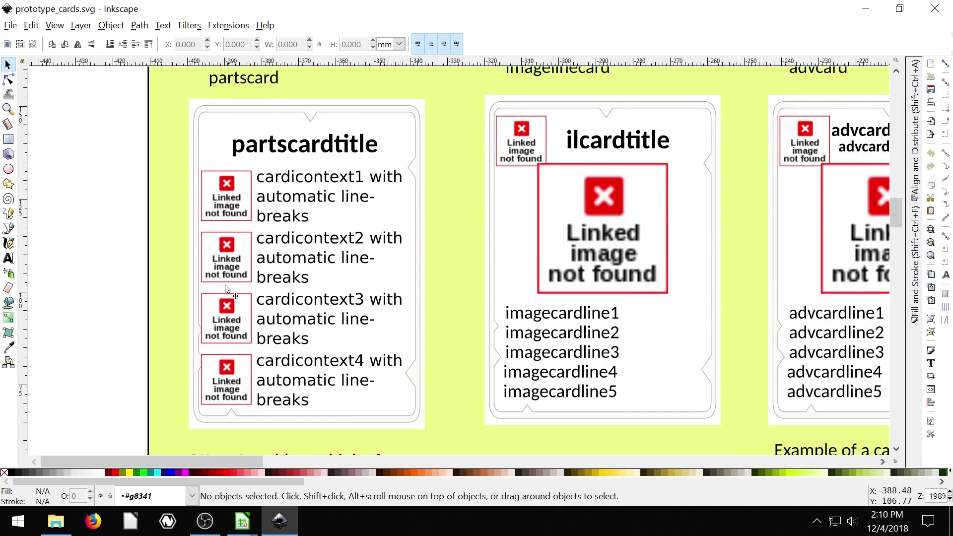
scroll(365, 265, "down", 2, "ctrl")
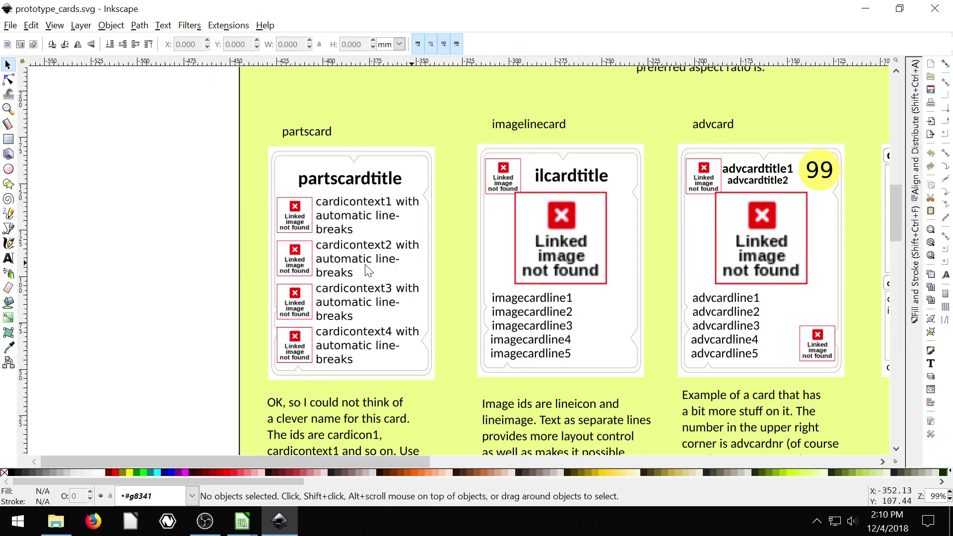
Step: Ungroup the imagelinecard template and nudge its large image slightly down
left_click(542, 250)
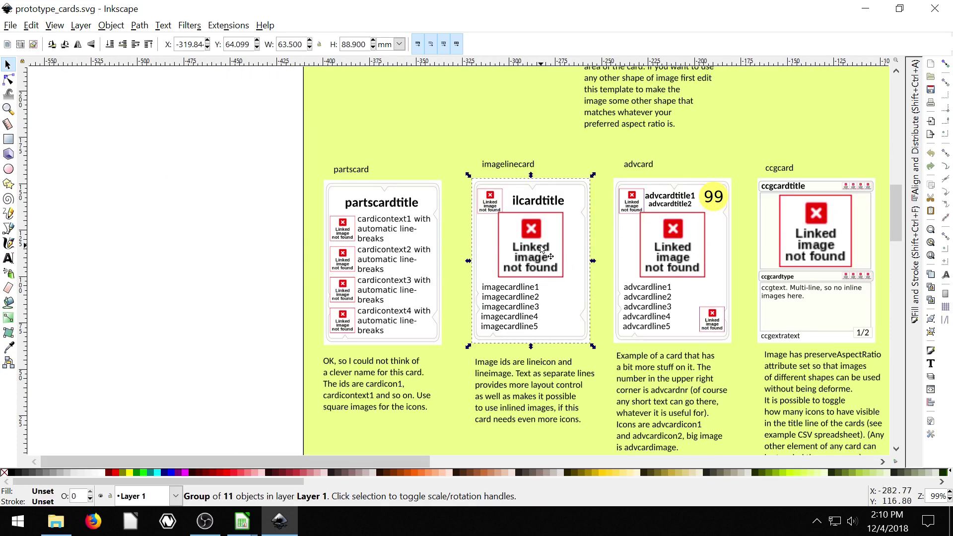
key("ctrl+shift+g")
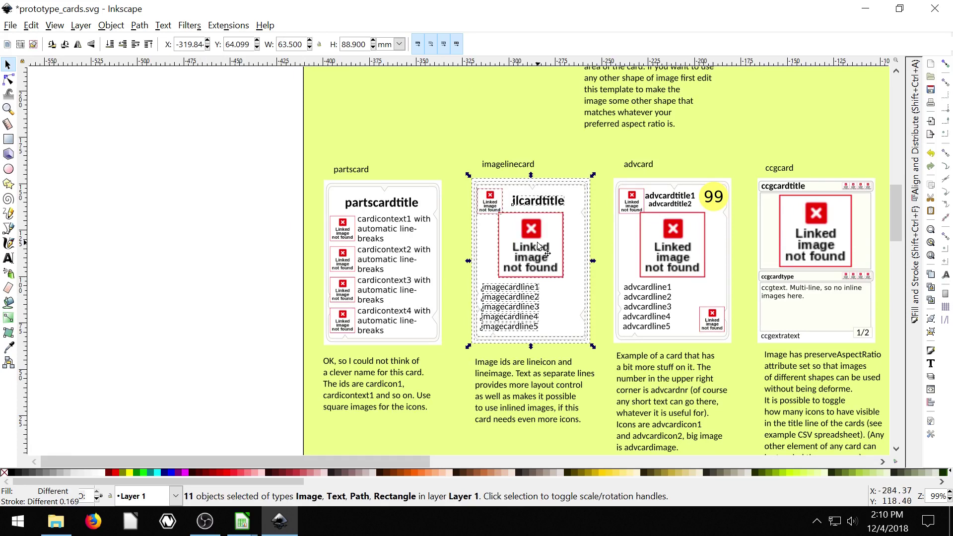
left_click(436, 138)
left_click(528, 248)
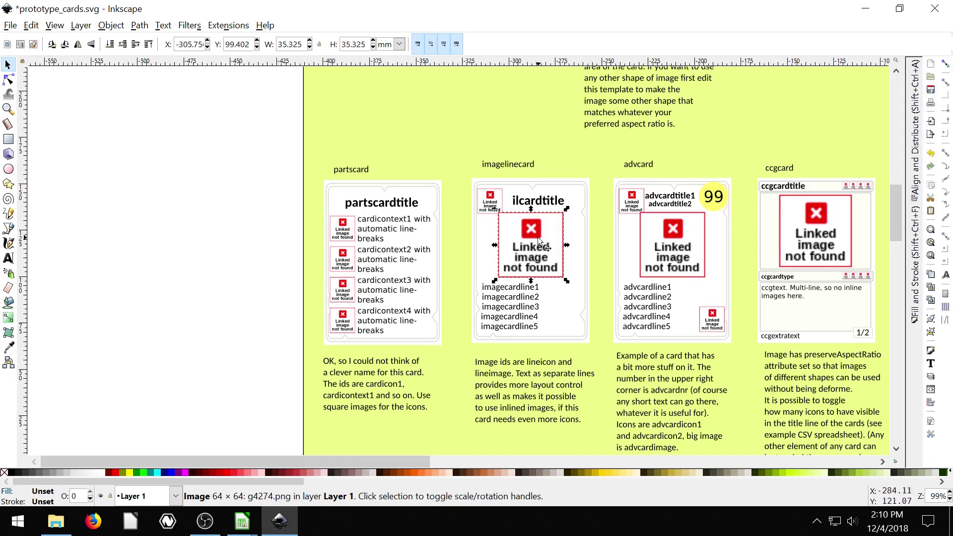
mouse_move(529, 249)
left_mouse_down()
mouse_move(506, 253)
mouse_move(528, 253)
left_mouse_up()
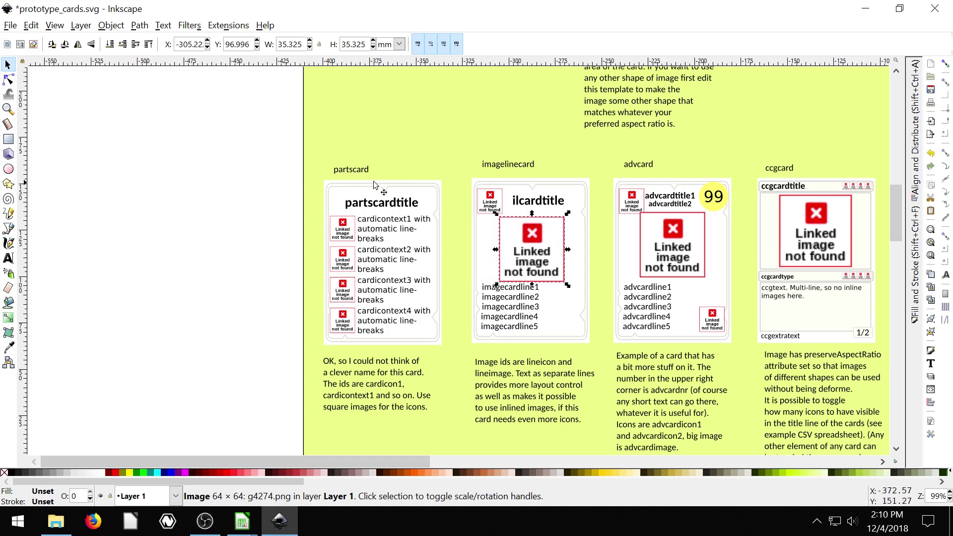
key("Escape")
Step: Select the ccgcard template and zoom out to show the whole card sheet
left_click_drag(383, 460, 422, 461)
scroll(648, 272, "down", 5)
scroll(648, 272, "up", 3)
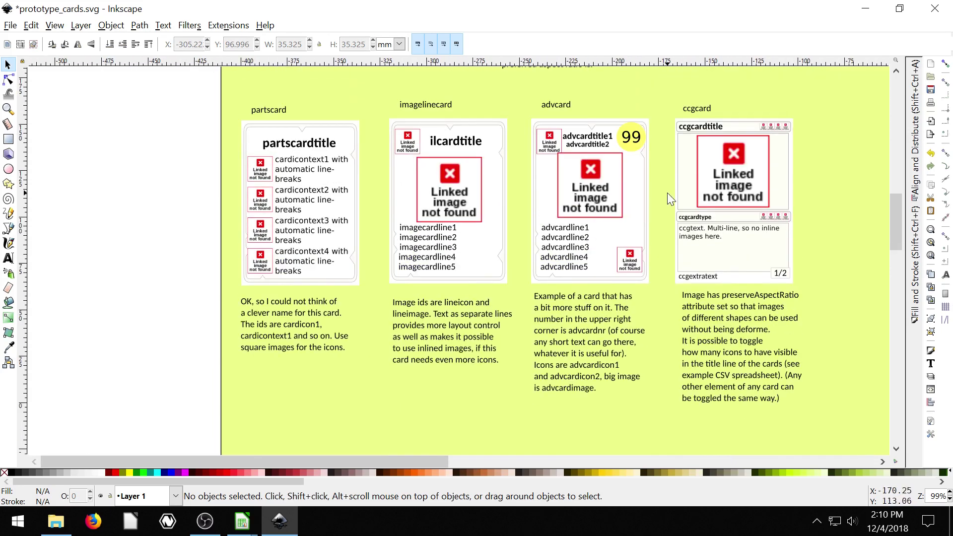
left_click(697, 211)
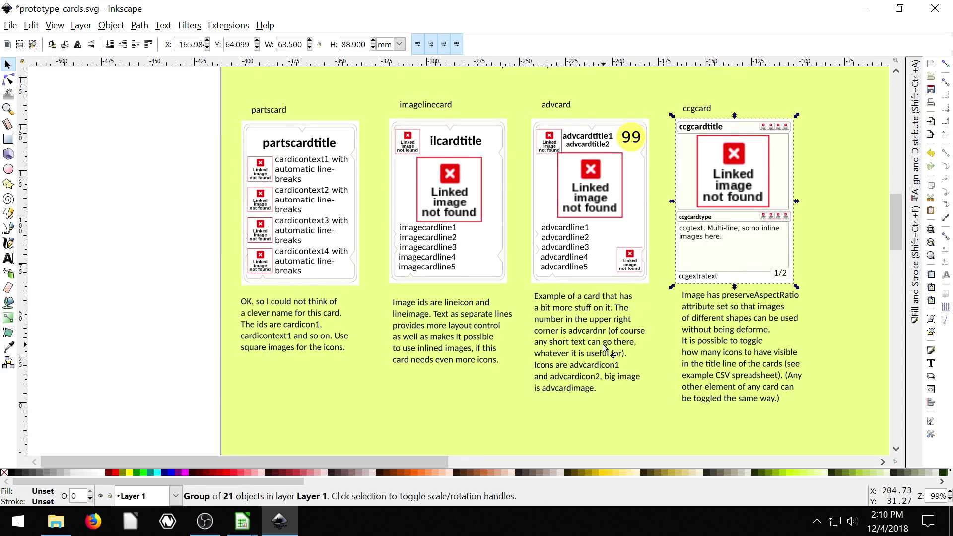
key("minus")
key("minus")
key("minus")
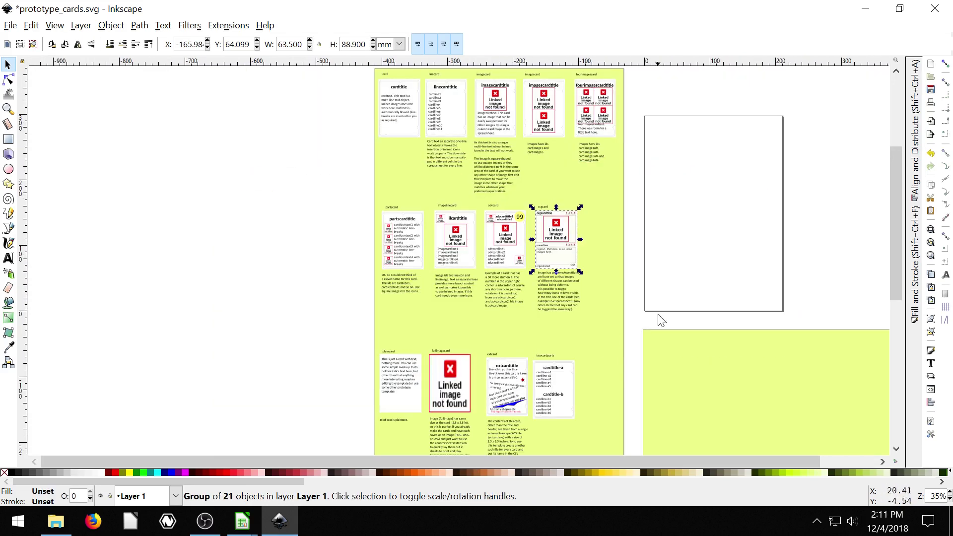
Step: Create a new blank document from the File menu
left_click(218, 25)
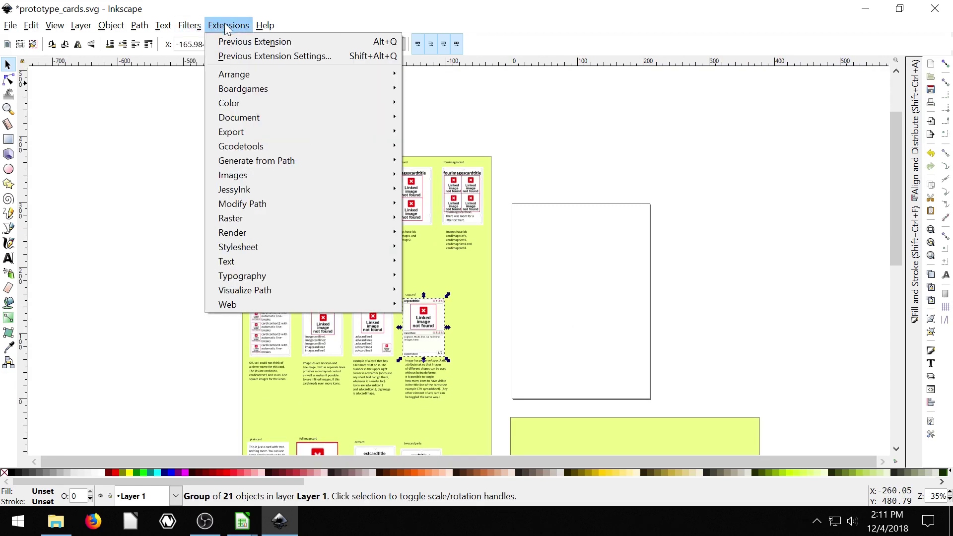
left_click(157, 113)
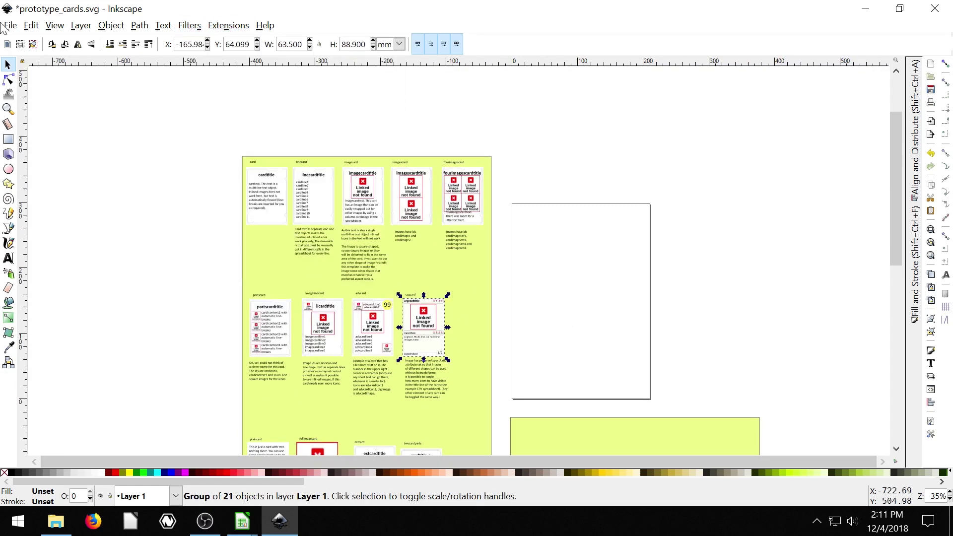
left_click(6, 27)
left_click(16, 45)
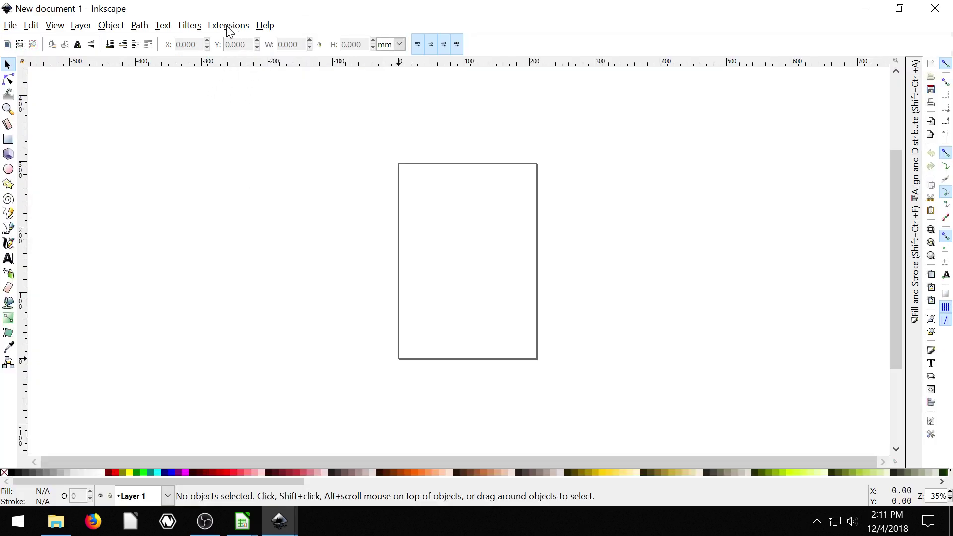
Step: Run Create Countersheet with dicefold.csv, dismiss the missing-rectangle warning, and close the dialog
left_click(228, 25)
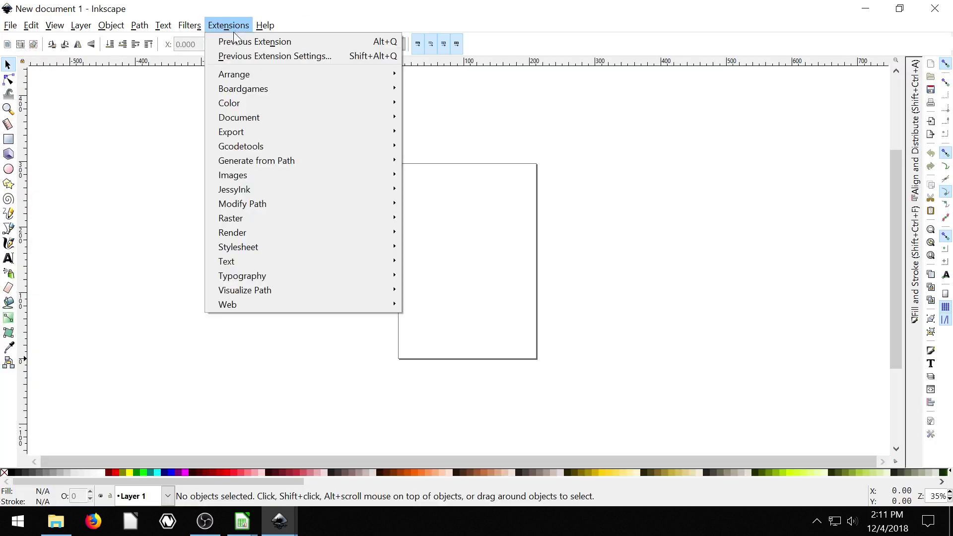
mouse_move(242, 89)
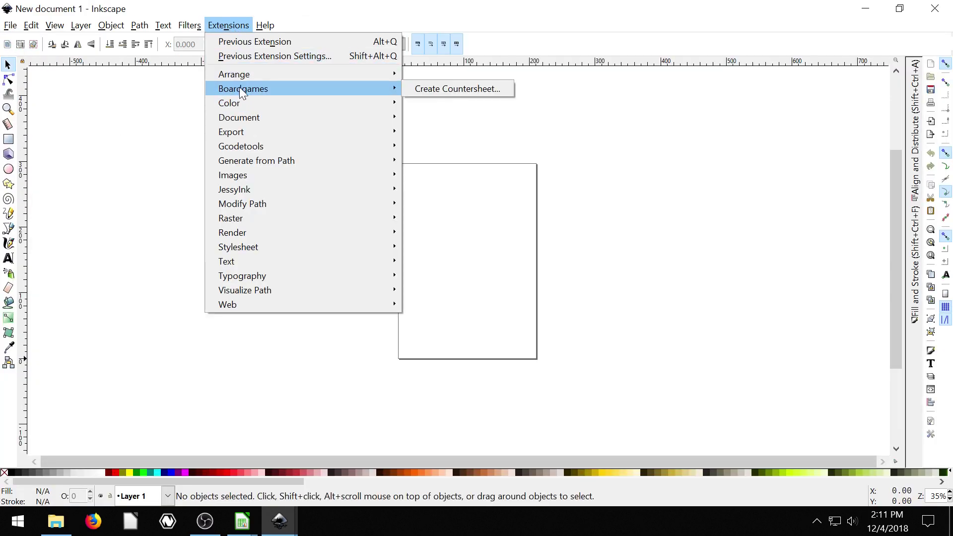
left_click(453, 92)
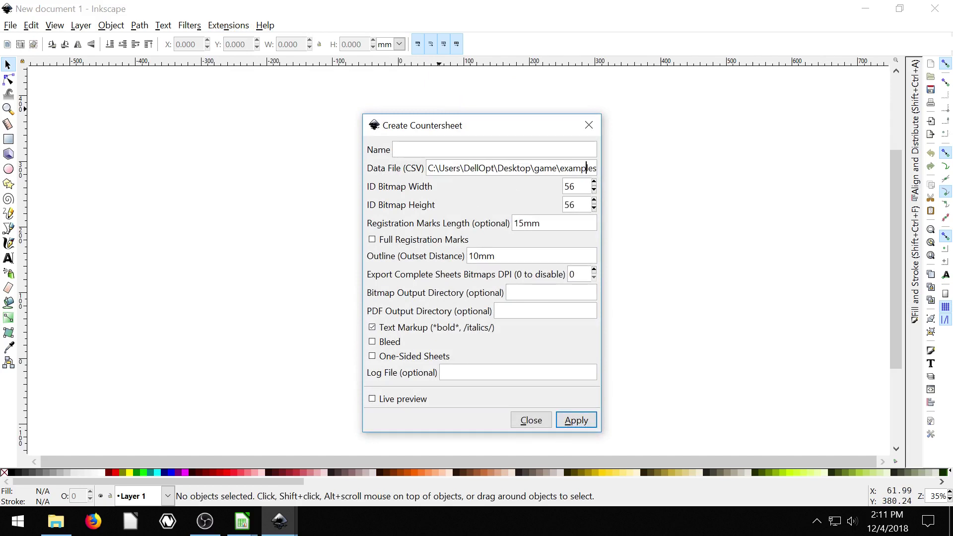
key("End")
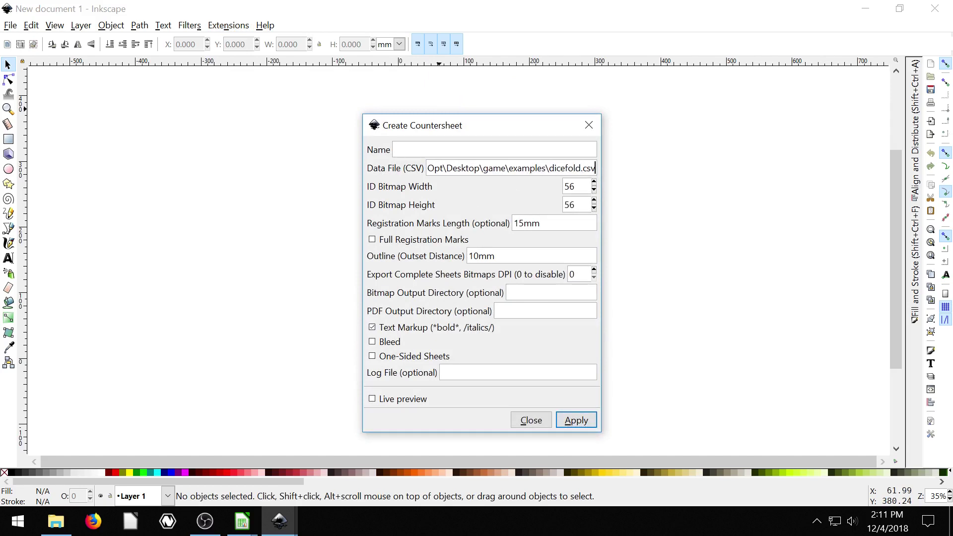
left_click(575, 420)
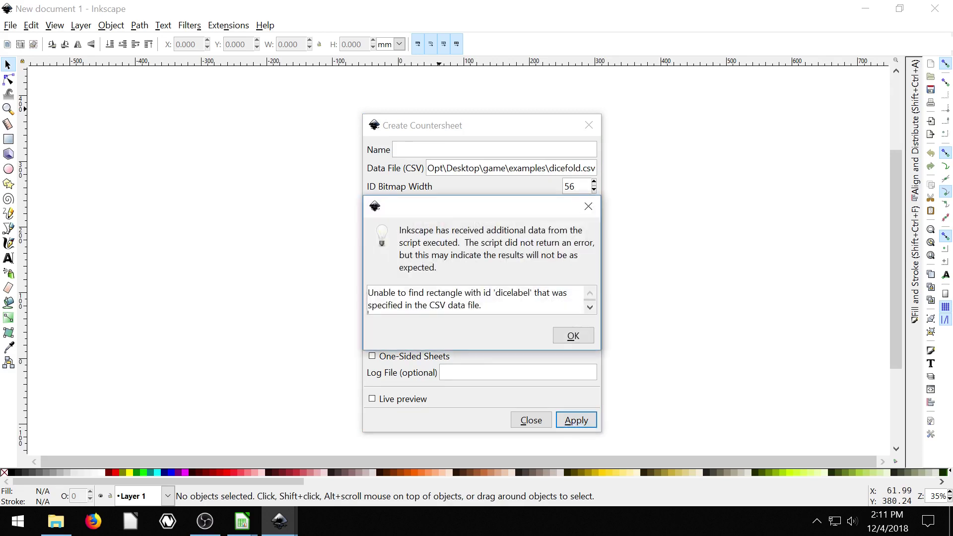
left_click(579, 338)
left_click(535, 420)
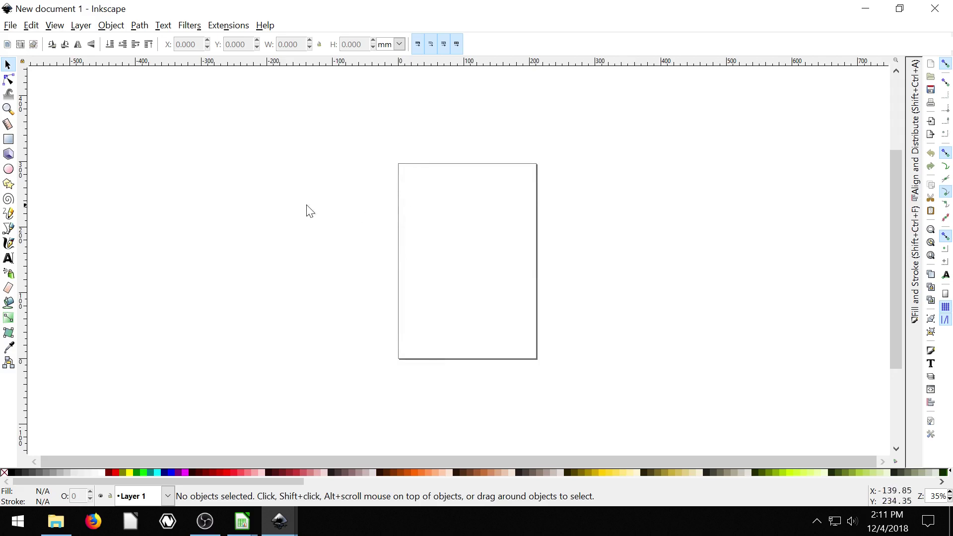
Step: Close the blank New document 1 window without running any extension
left_click_drag(168, 155, 334, 328)
left_click(228, 27)
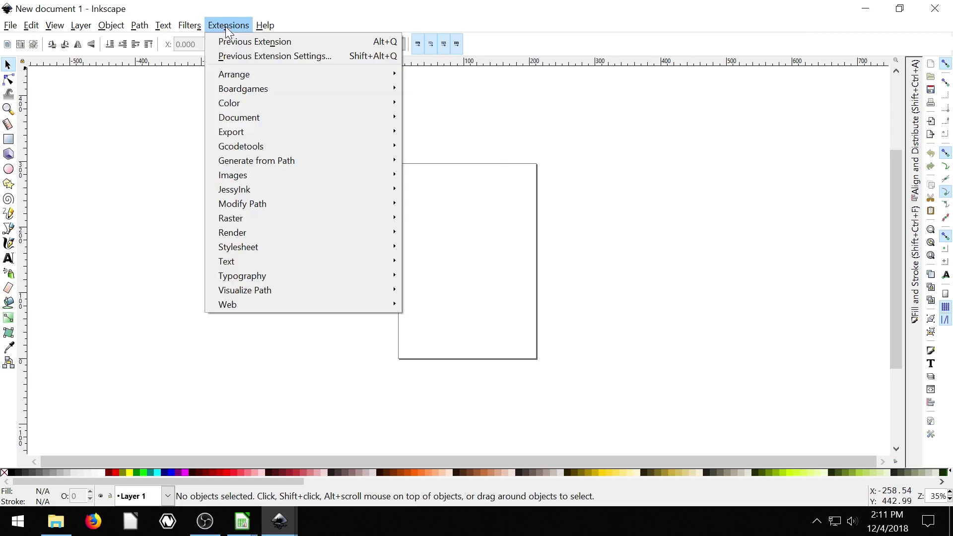
left_click(194, 140)
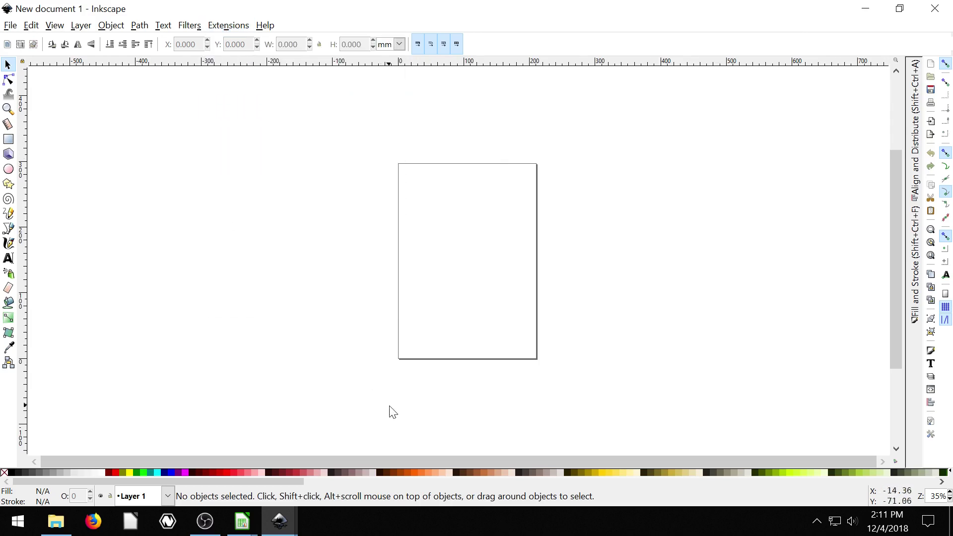
left_click(937, 8)
scroll(254, 169, "up", 4)
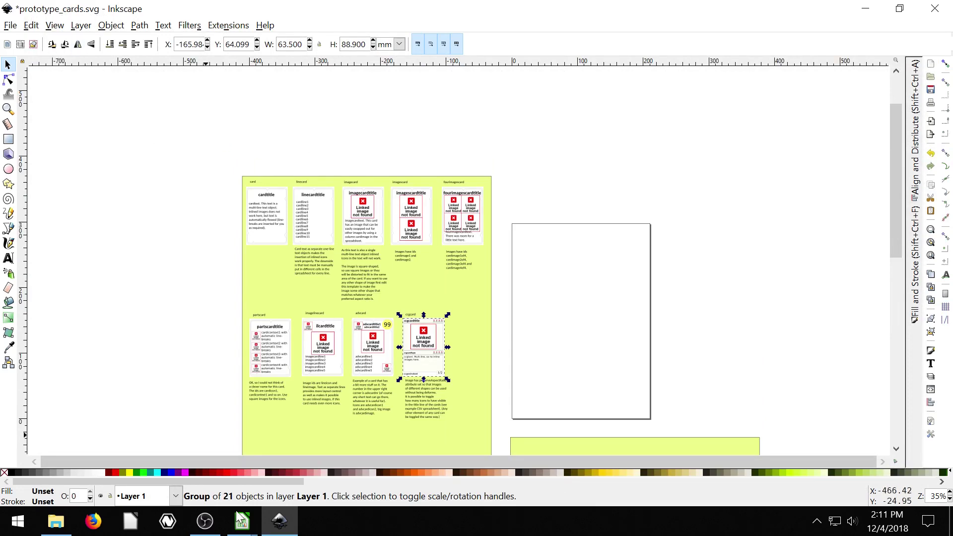
Step: Glance at the prototype_cards_all.csv spreadsheet in Calc, then hide it
mouse_move(242, 521)
left_click(318, 471)
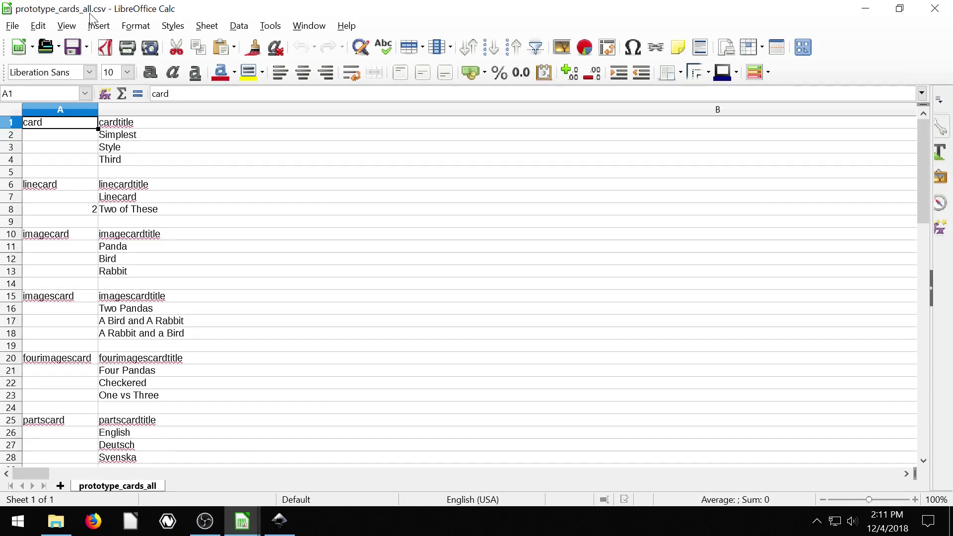
left_click(866, 8)
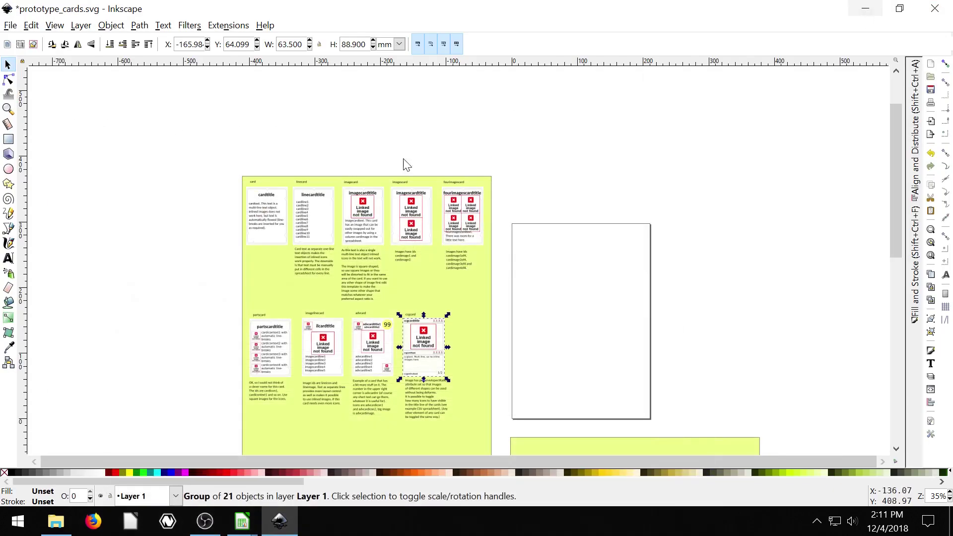
Step: Set Create Countersheet's data file to prototype_cards_all.csv, apply, and dismiss the file-not-found warning
left_click(218, 26)
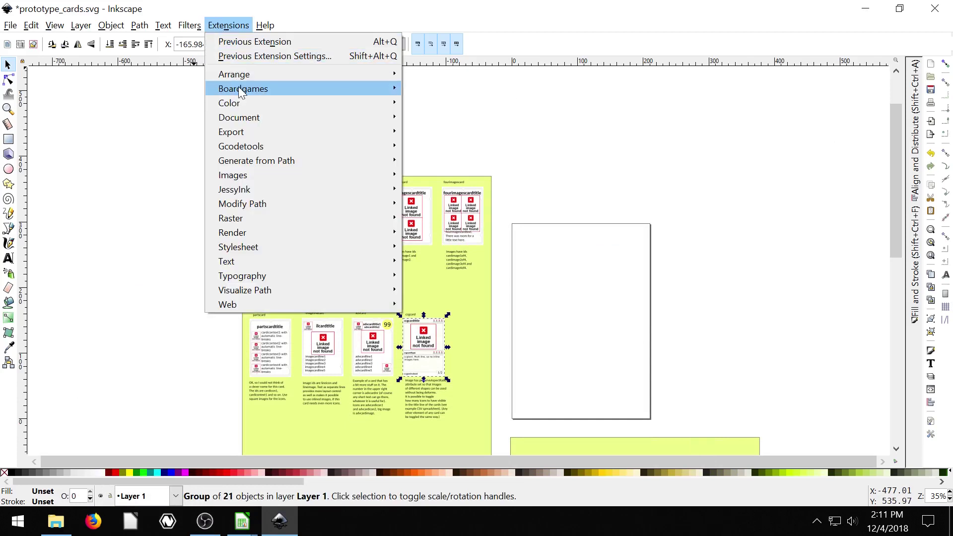
mouse_move(241, 90)
left_click(458, 94)
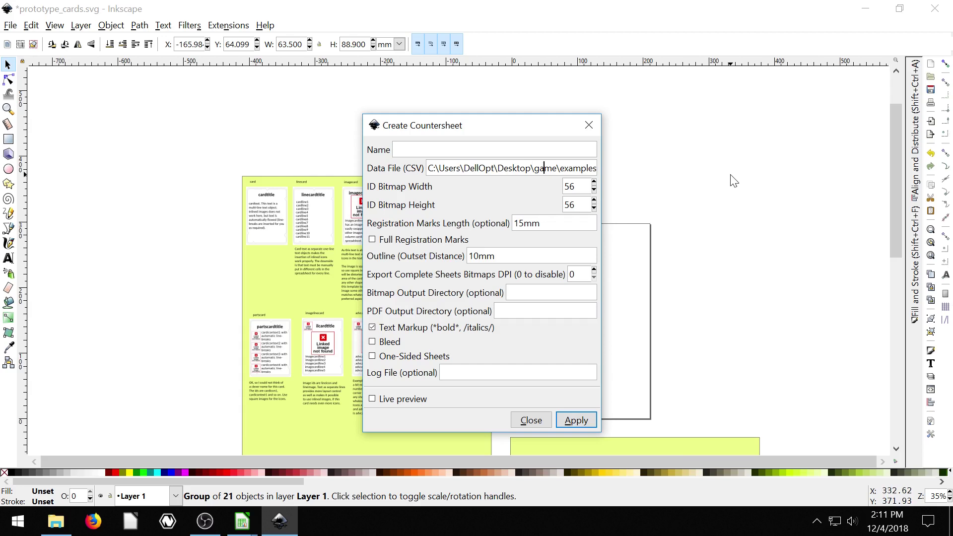
key("Right")
key("Right")
key("Right")
key("Right")
key("Right")
key("Right")
key("Right")
key("Right")
key("Right")
key("Right")
key("Right")
key("Right")
key("Right")
key("Right")
key("Right")
key("Right")
key("Right")
key("Right")
key("Right")
key("Right")
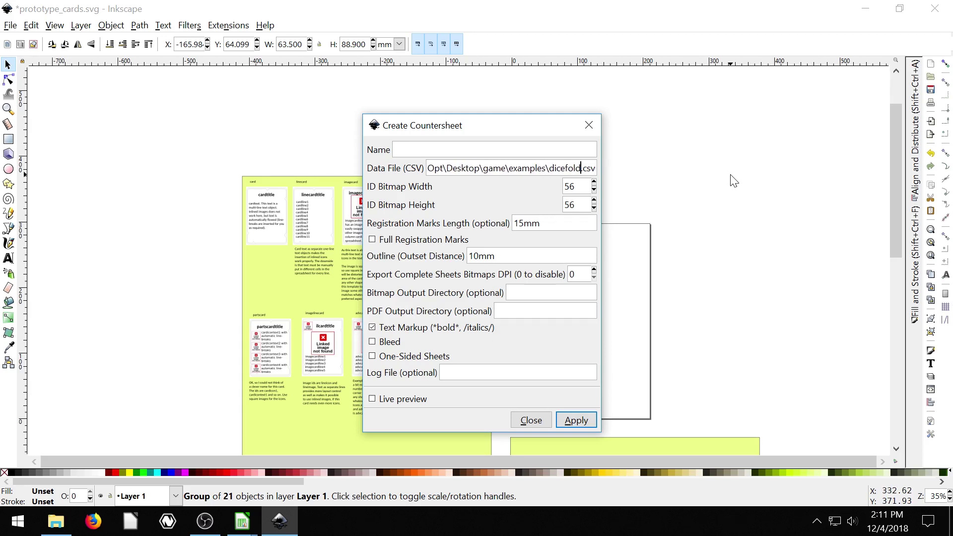
key("Left")
key("Left")
key("Left")
key("Left")
key("BackSpace")
key("BackSpace")
key("BackSpace")
key("BackSpace")
key("BackSpace")
key("BackSpace")
key("BackSpace")
key("BackSpace")
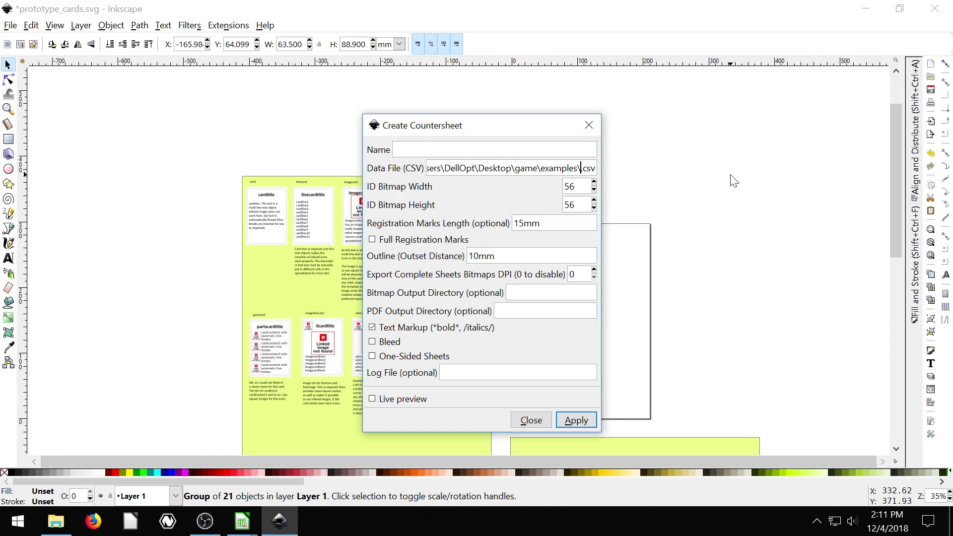
type("proto")
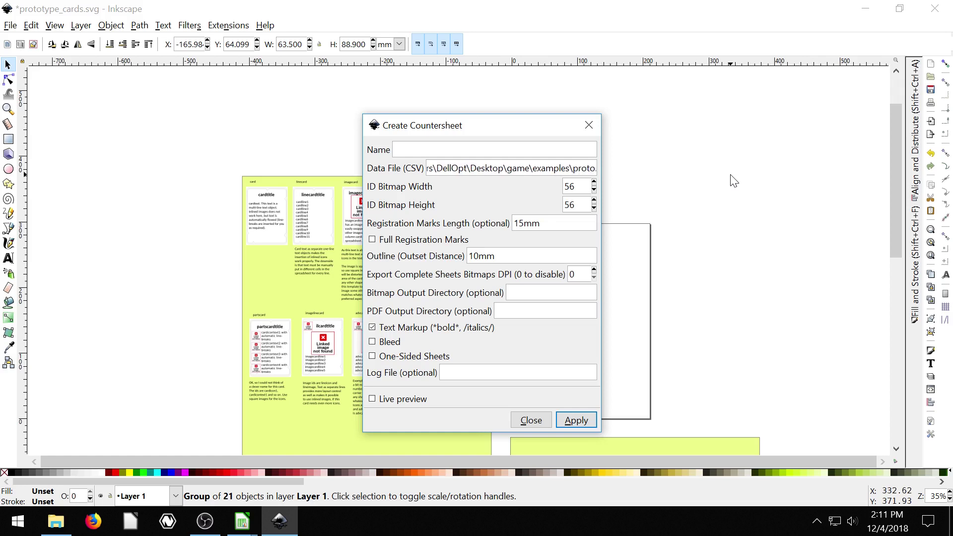
type("type_")
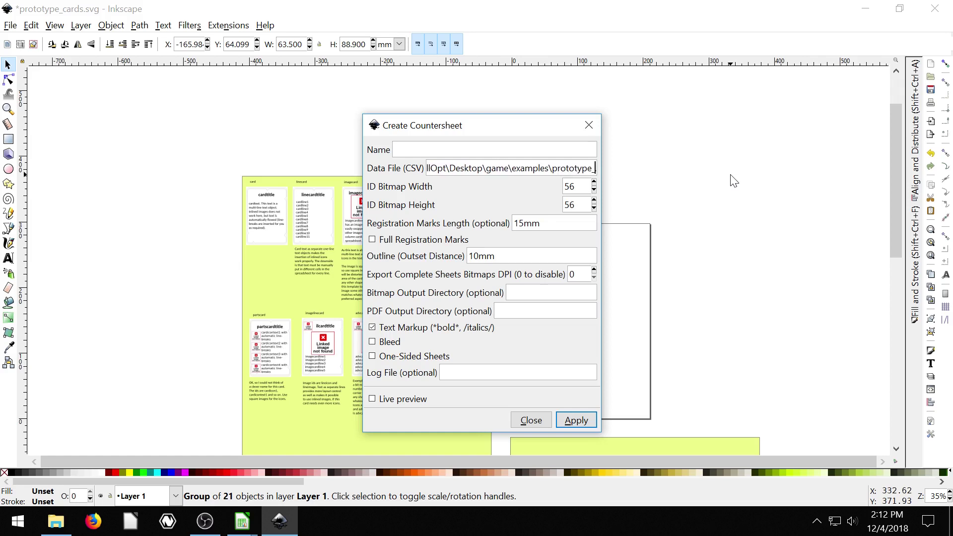
type("cards")
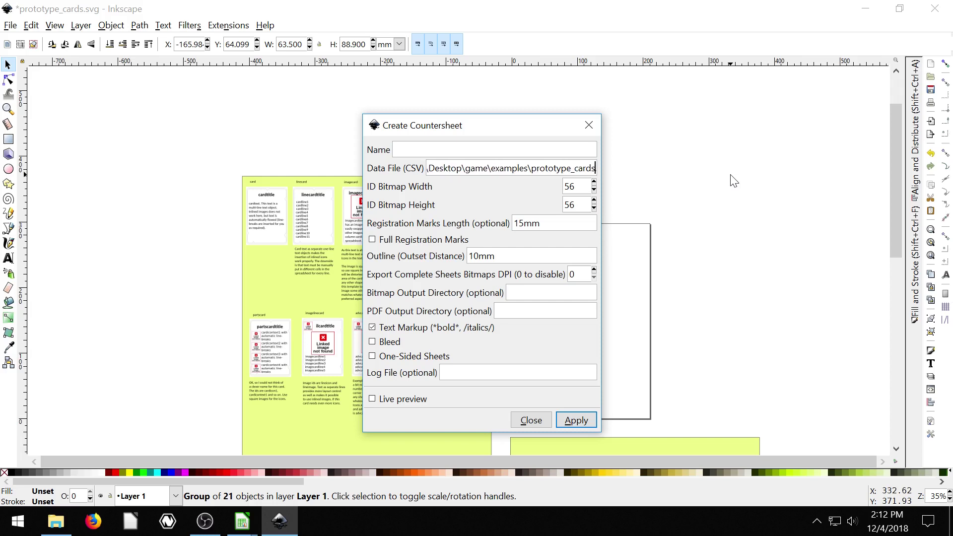
type("_")
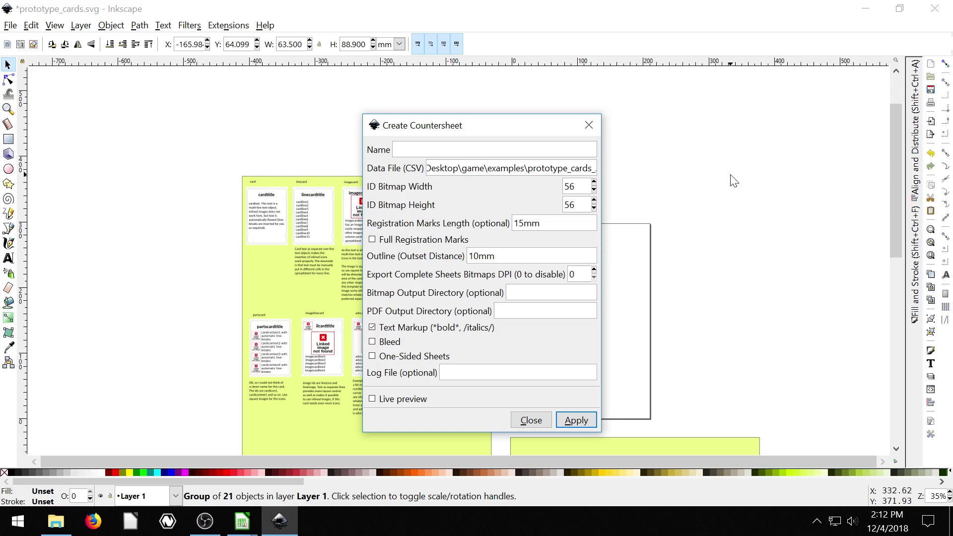
type("all")
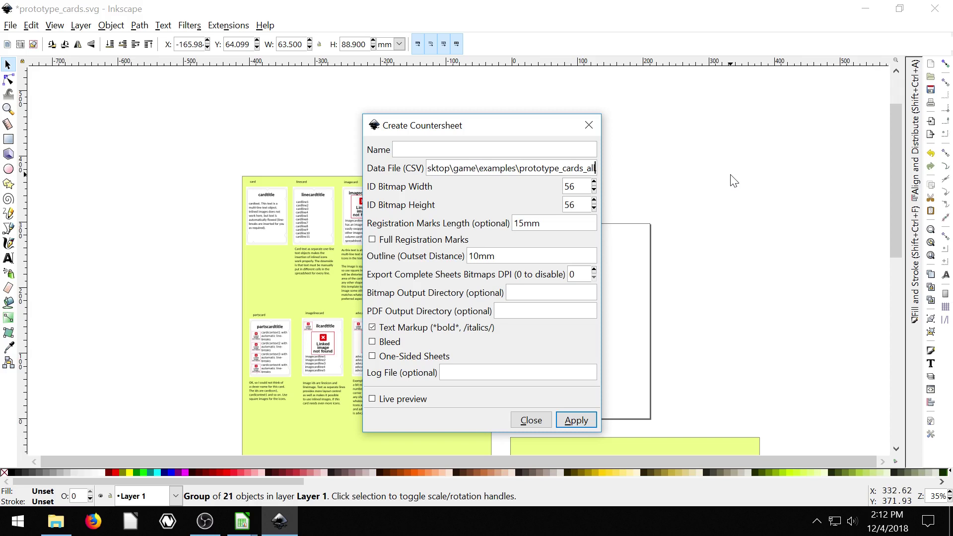
type(".csv")
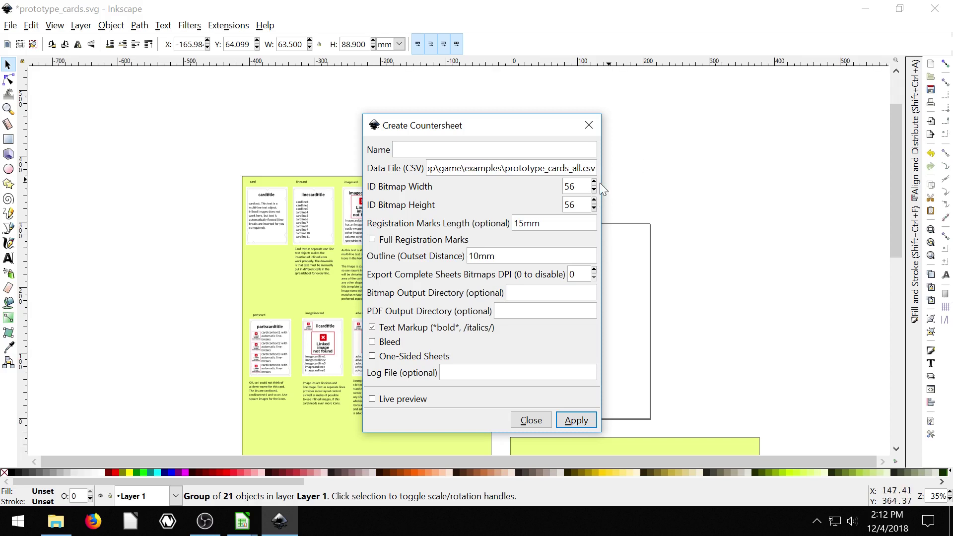
left_click(577, 422)
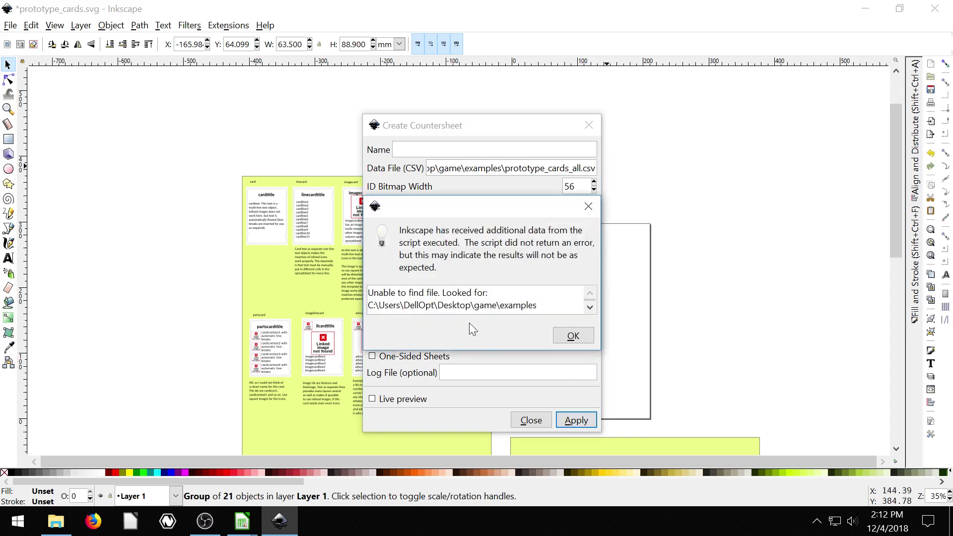
left_click(572, 334)
Step: Check the game folder structure in File Explorer, then return to Inkscape
left_click(55, 521)
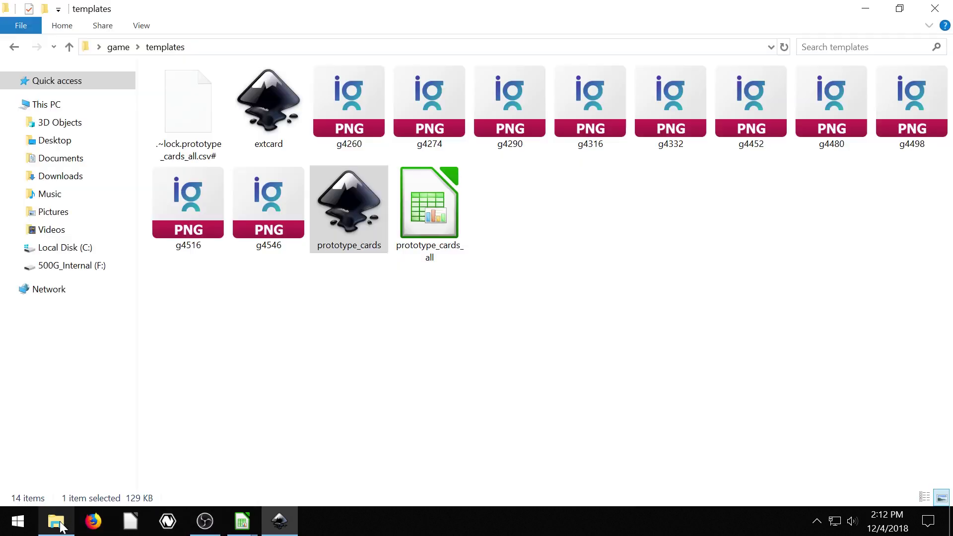
left_click(15, 47)
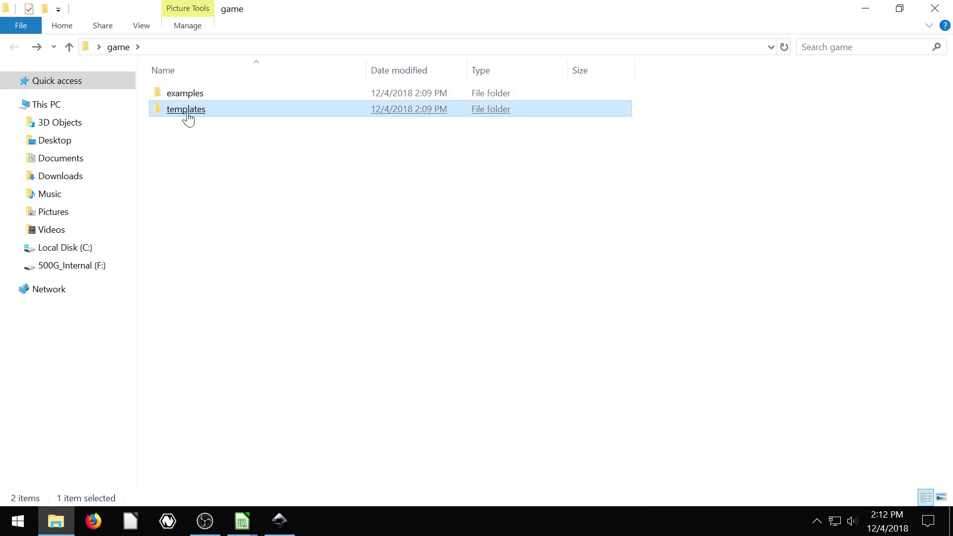
left_click(866, 9)
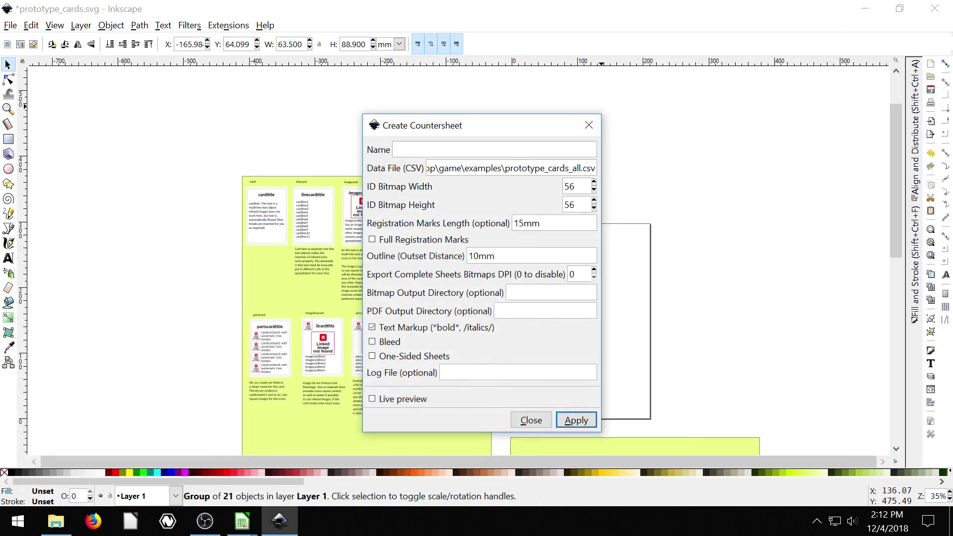
Step: Change the data path folder from examples to templates, apply, dismiss the imagelinecard grouping warning, and close
key("BackSpace")
key("BackSpace")
key("BackSpace")
key("BackSpace")
key("BackSpace")
key("BackSpace")
key("BackSpace")
key("BackSpace")
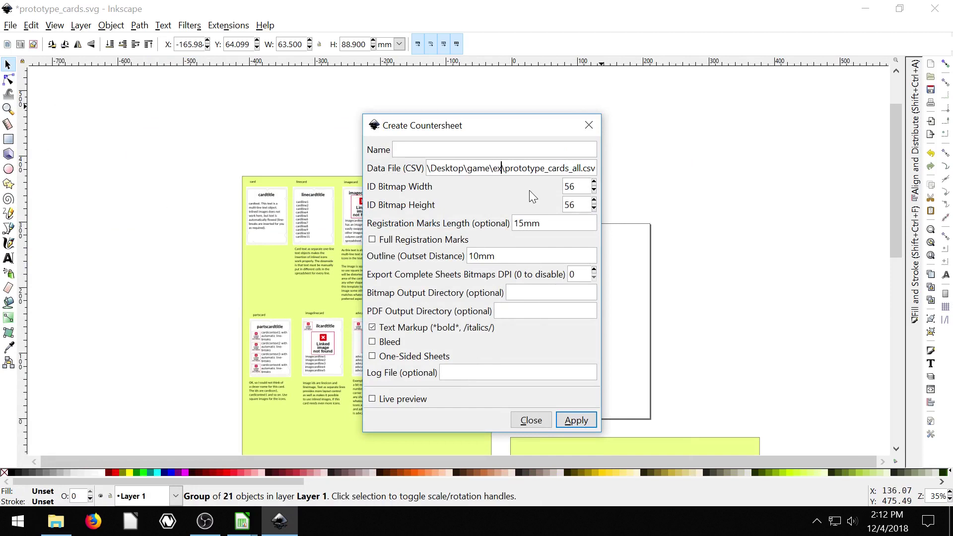
type("t")
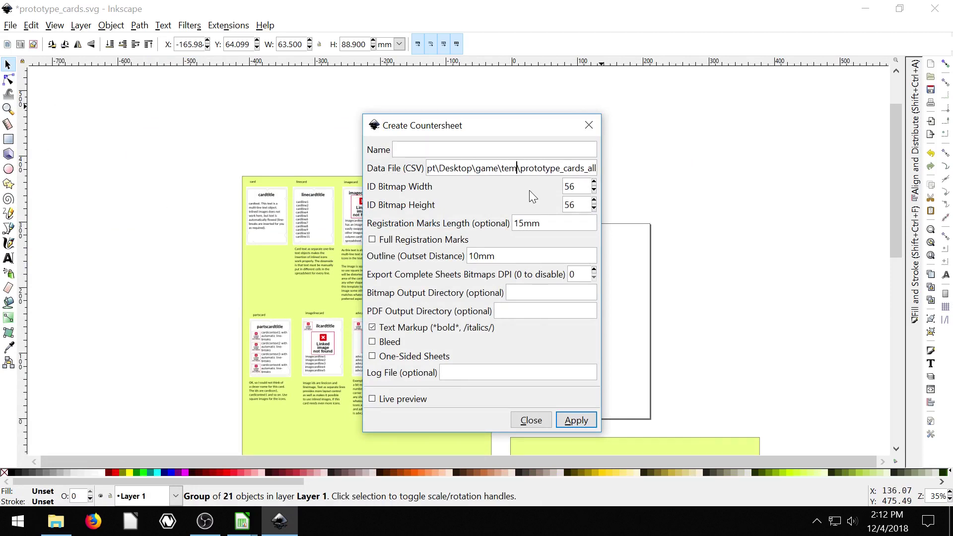
type("plates")
left_click(575, 420)
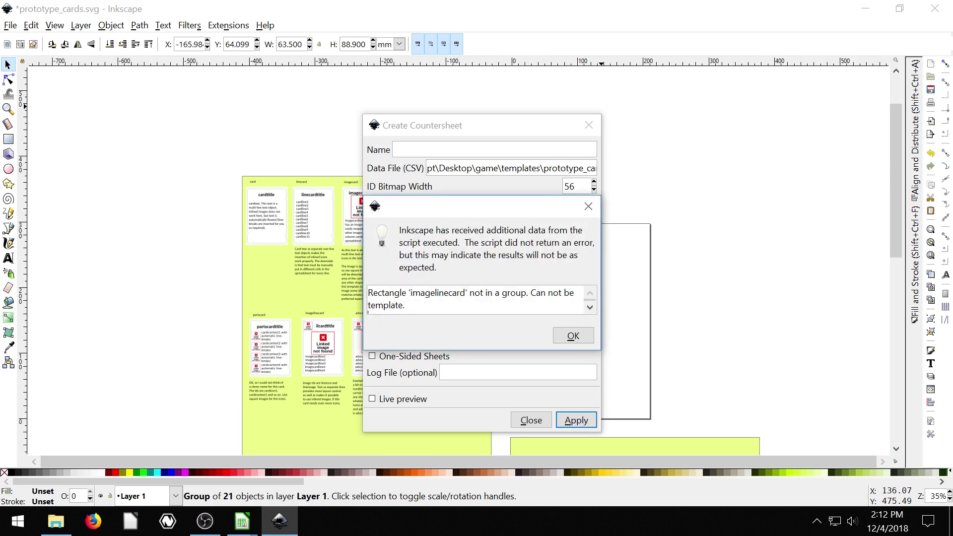
left_click(571, 336)
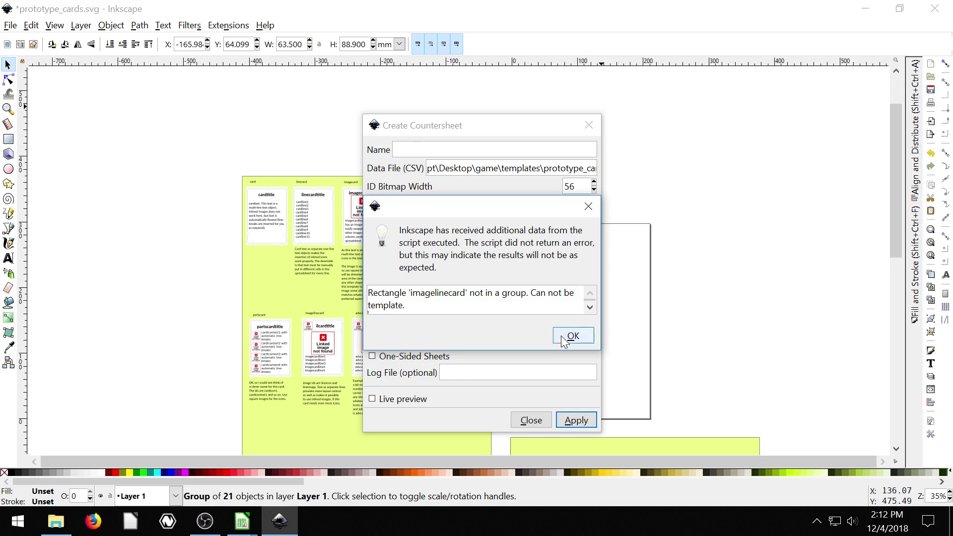
left_click(529, 421)
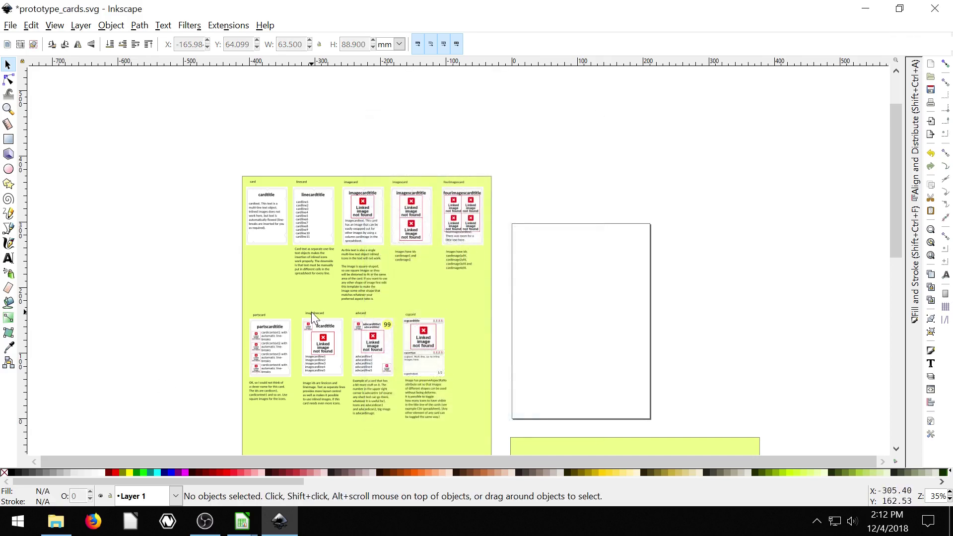
Step: Regroup the imagelinecard template's parts into a single group
left_click_drag(296, 317, 351, 379)
key("ctrl+g")
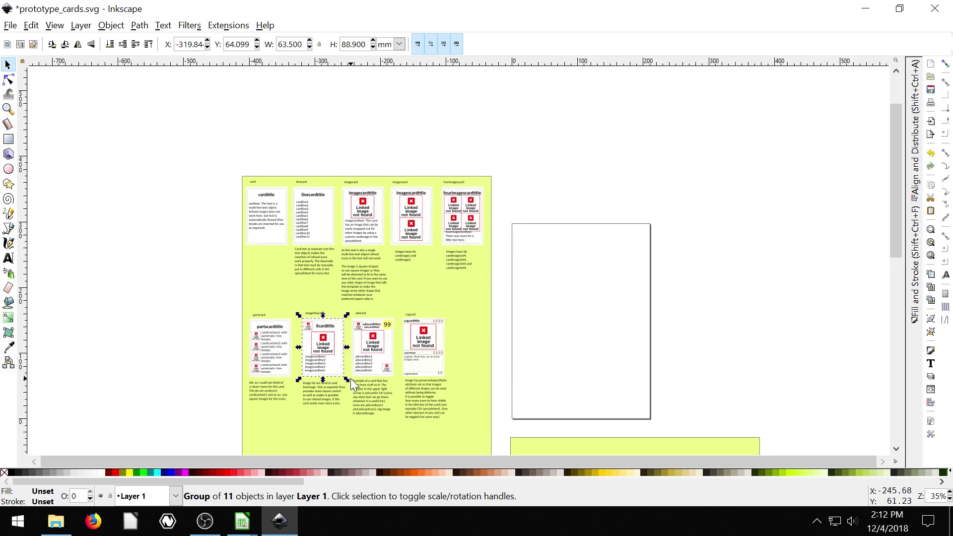
key("Escape")
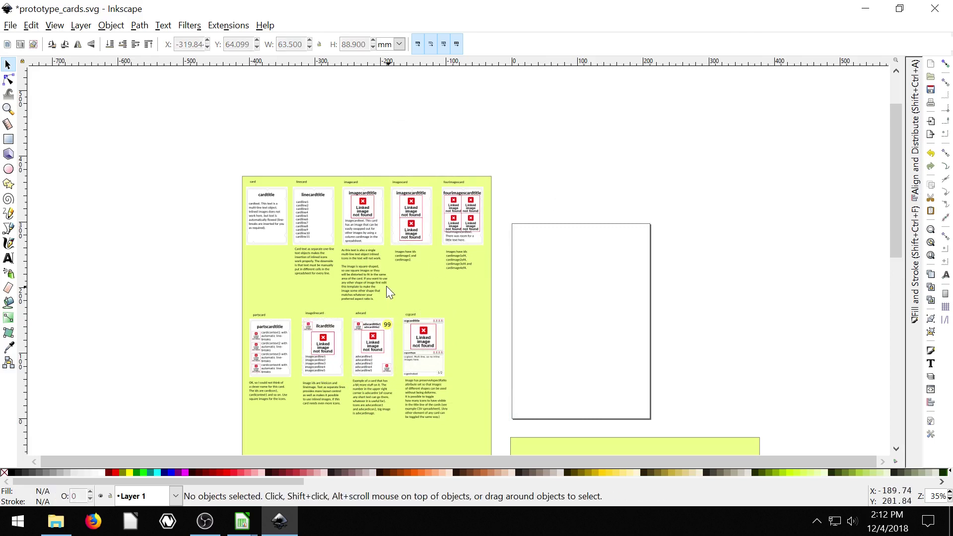
Step: Run Extensions > Boardgames > Create Countersheet again on the fixed template
left_click(228, 25)
mouse_move(240, 88)
left_click(447, 99)
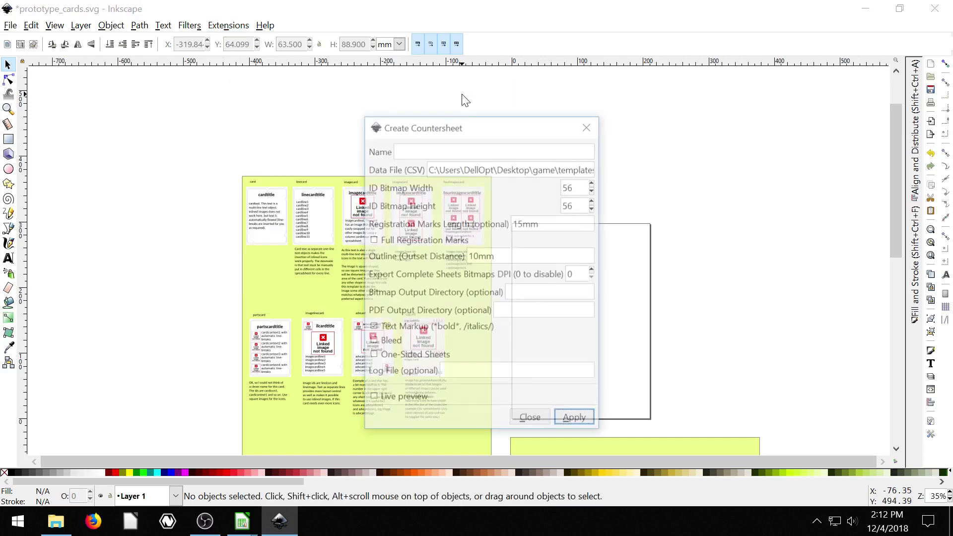
left_click(591, 418)
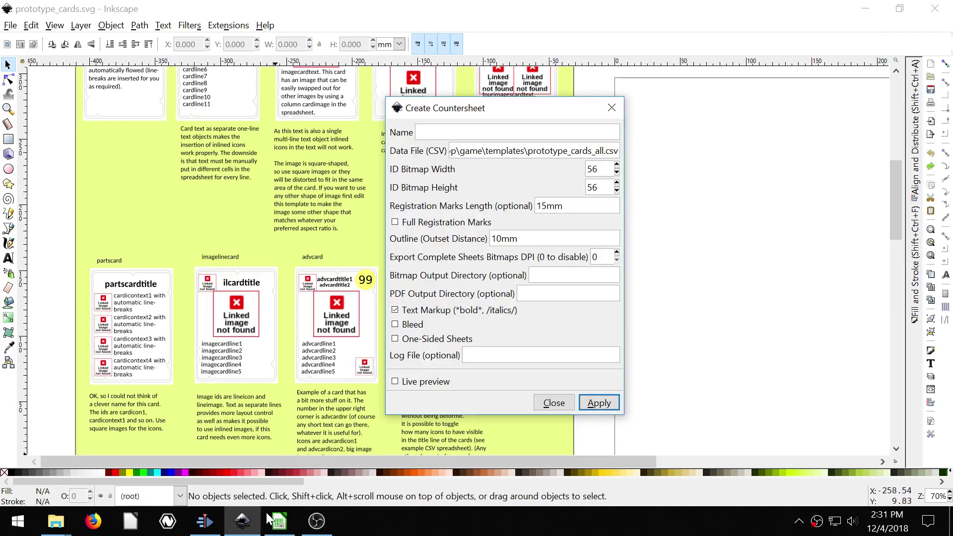
Step: Check the card id in A1 and the linecard id in A6 of prototype_cards_all.csv
left_click(279, 521)
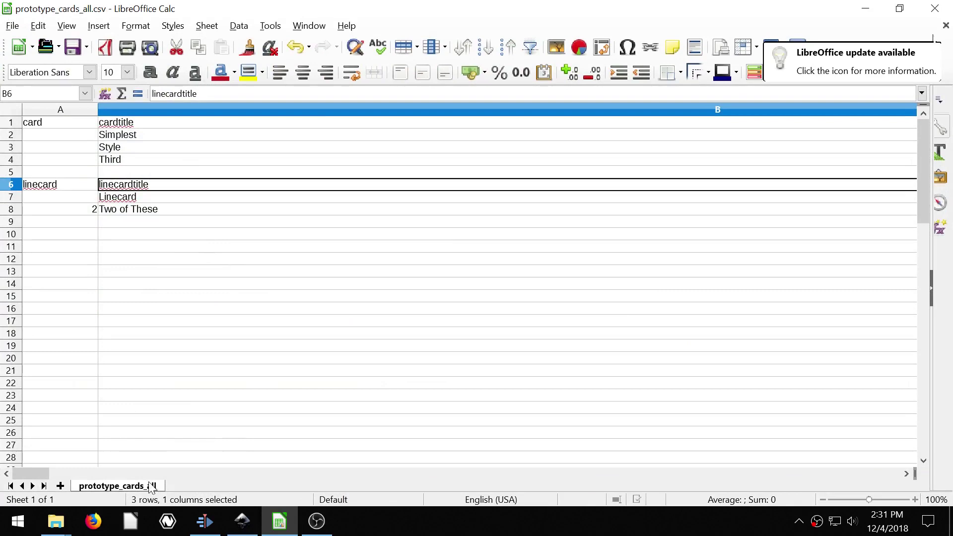
left_click(33, 125)
left_click(40, 190)
left_click(44, 124)
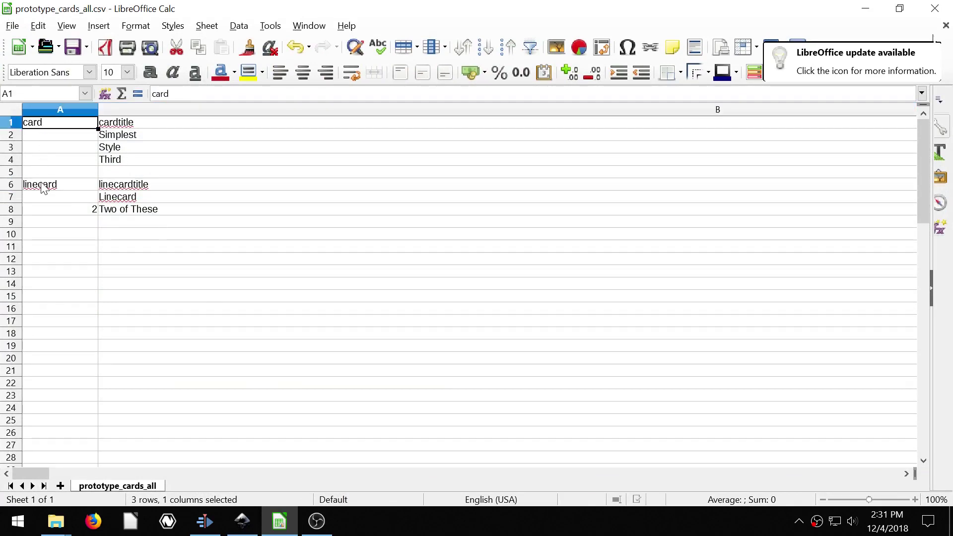
key("shift+F7")
Step: Generate the card sheet from prototype_cards_all.csv and drag the dialog aside to view it
left_click(865, 9)
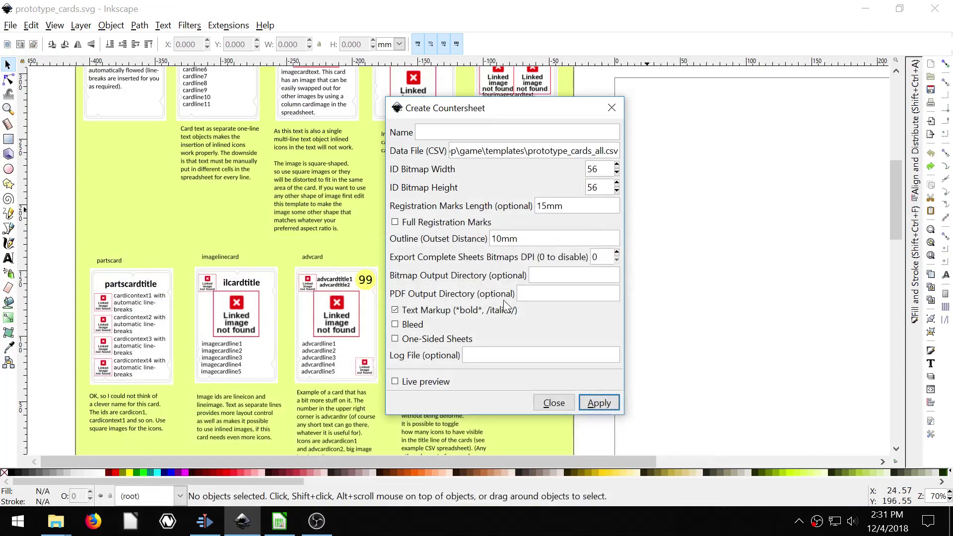
left_click(583, 404)
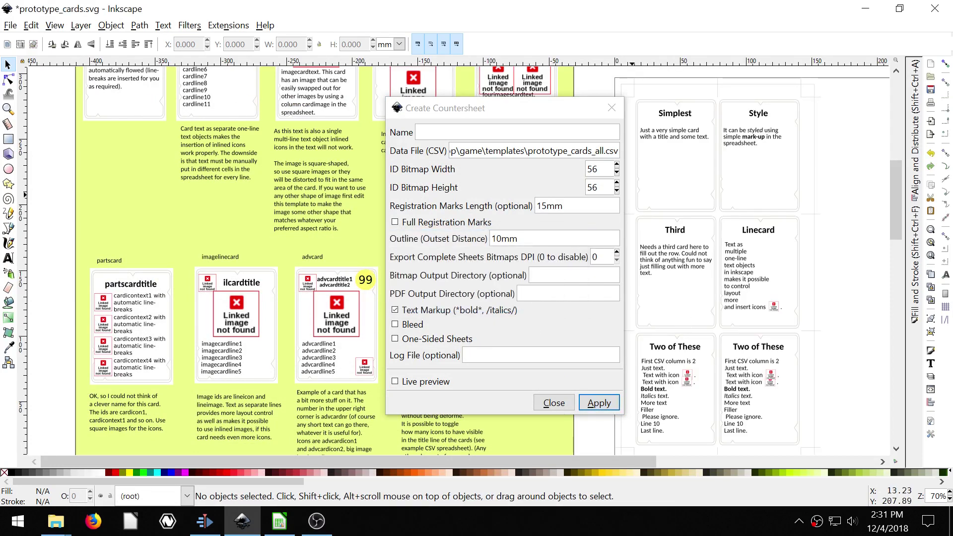
left_click_drag(477, 108, 266, 109)
scroll(734, 174, "down", 6)
scroll(735, 175, "up", 8)
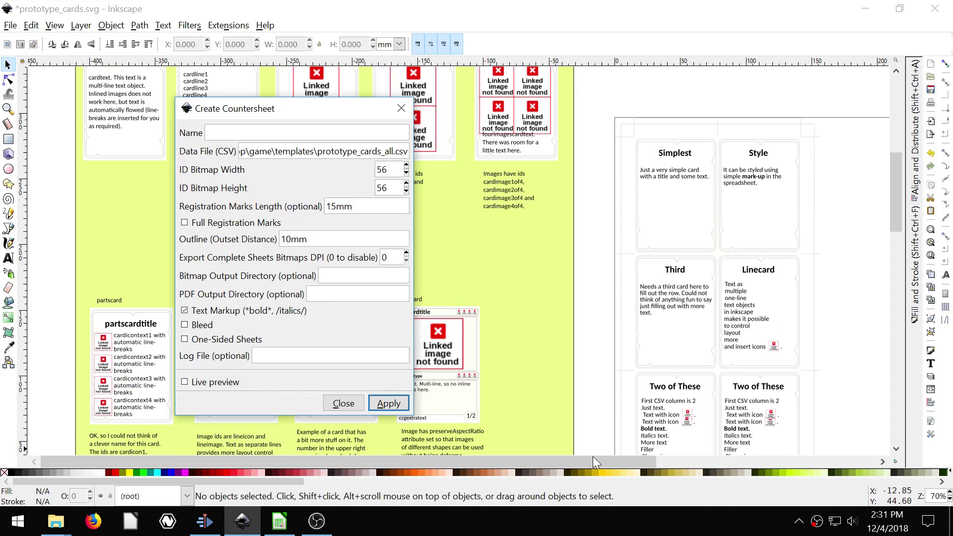
Step: Try moving the Simplest and Style cards, then undo the moves
left_click_drag(580, 462, 634, 461)
left_click(620, 187)
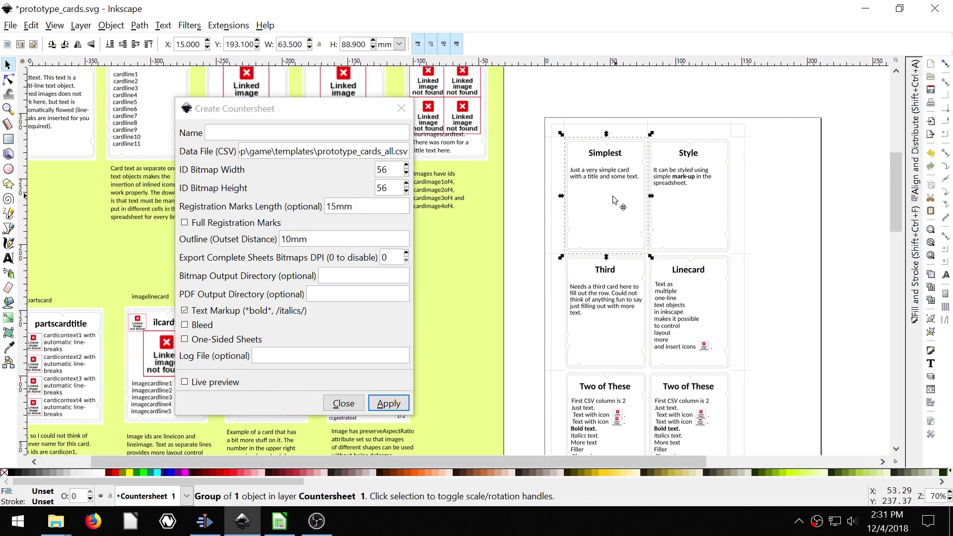
left_click_drag(623, 201, 552, 210)
left_click_drag(692, 195, 724, 185)
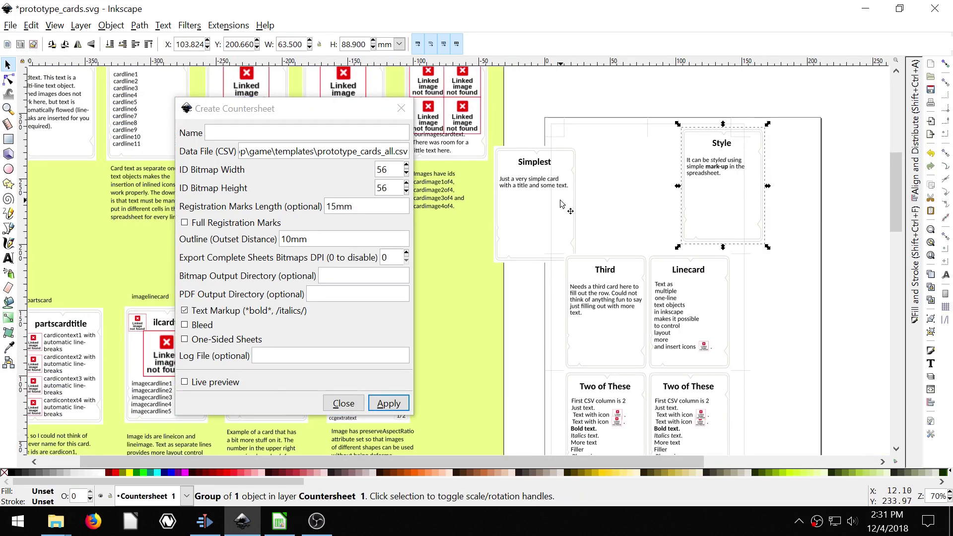
key("ctrl+z")
key("ctrl+z")
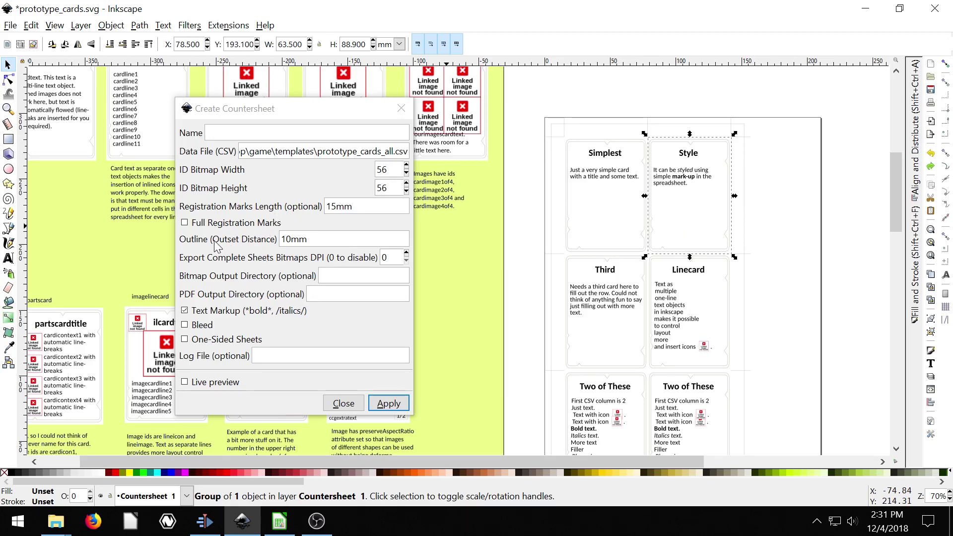
Step: Set the outline outset distance to 15mm, regenerate the card sheet, then undo it to clear the page
left_click(291, 239)
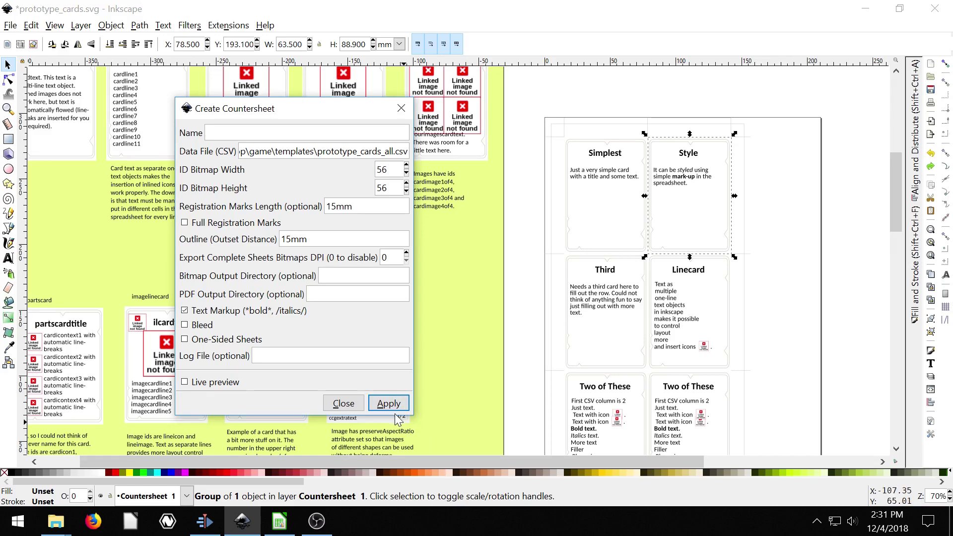
left_click(518, 276)
key("ctrl+z")
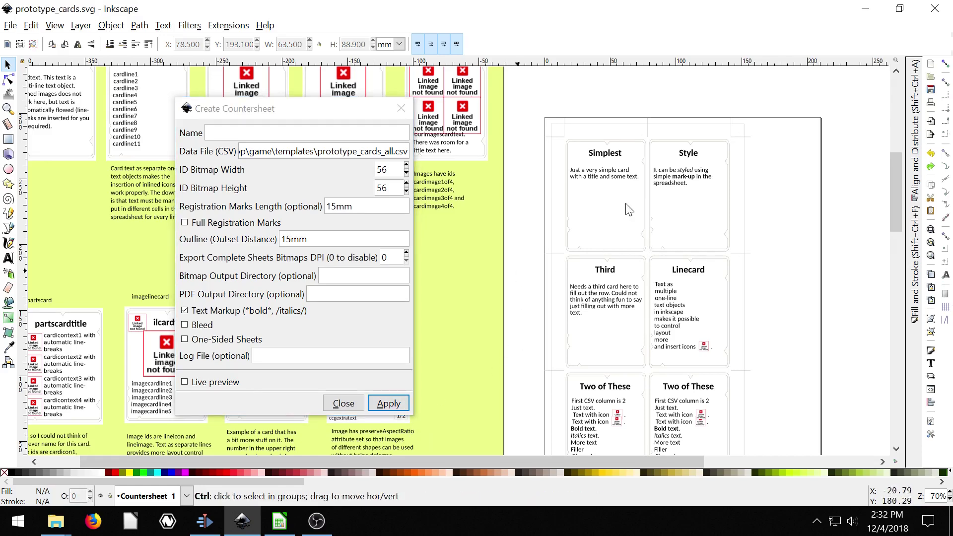
left_click(388, 404)
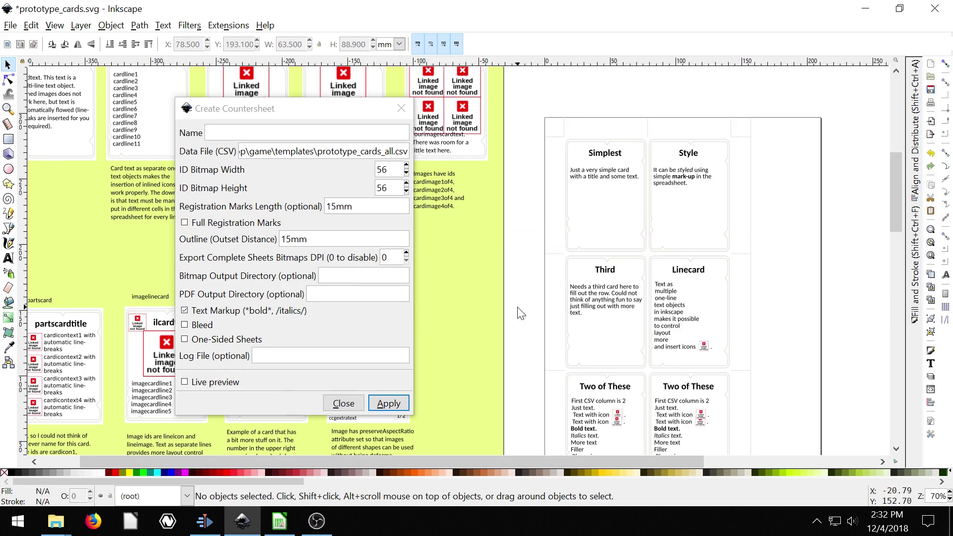
key("ctrl+z")
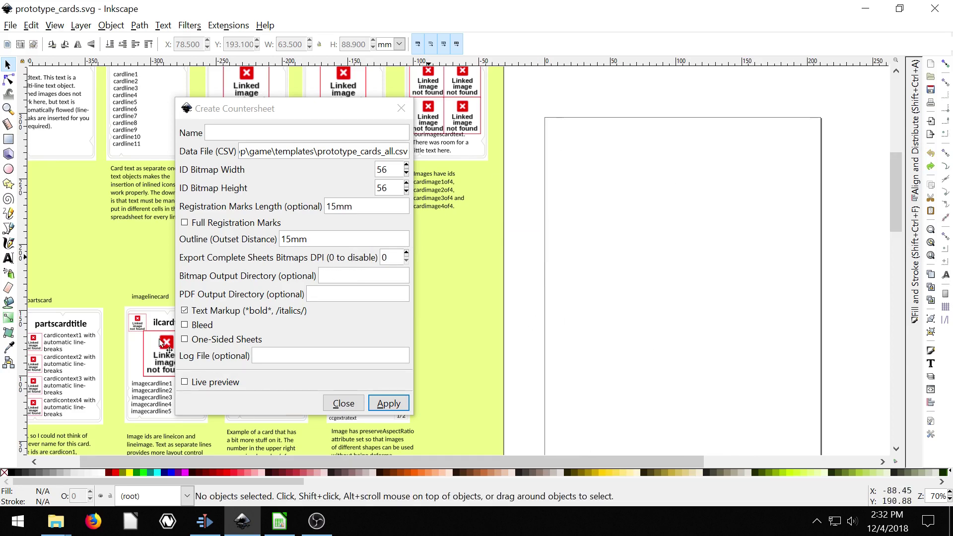
Step: Enable Live preview and try a 150mm registration mark length, then revert it to 15mm
left_click(193, 385)
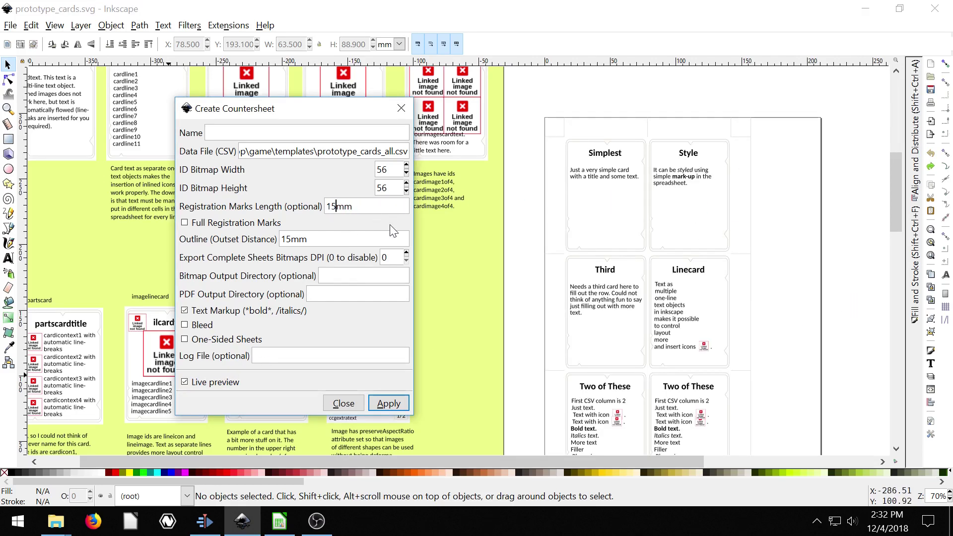
type("0")
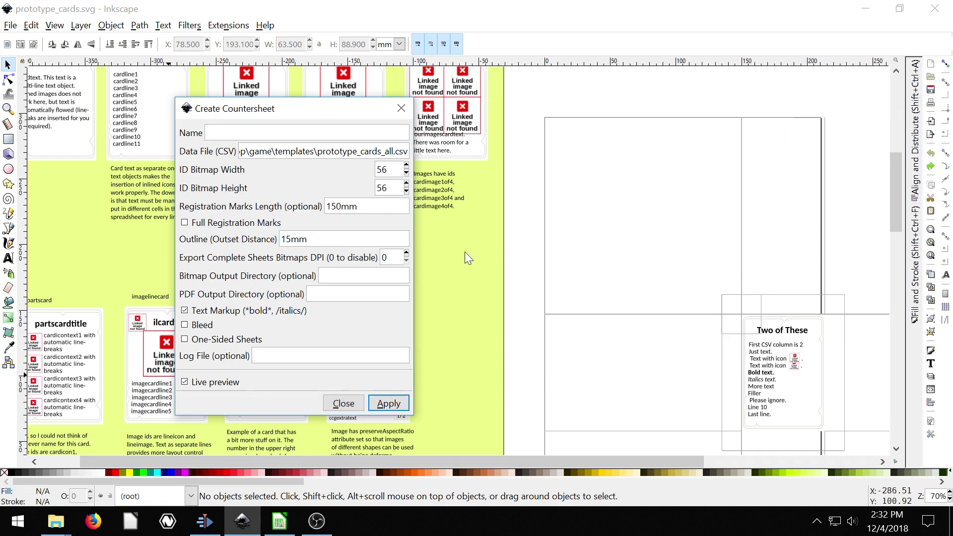
key("BackSpace")
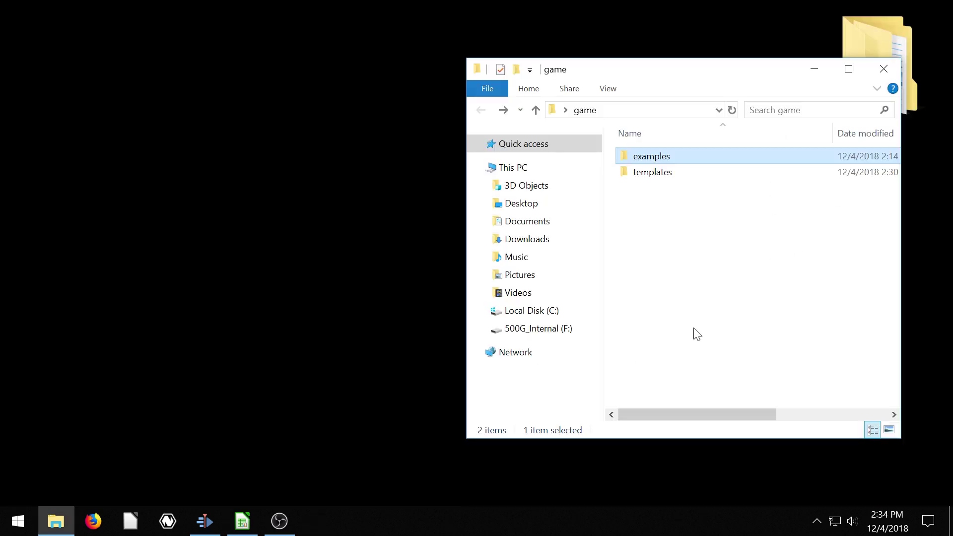
Step: Open cards.svg from the game/examples folder in Inkscape
double_click(655, 162)
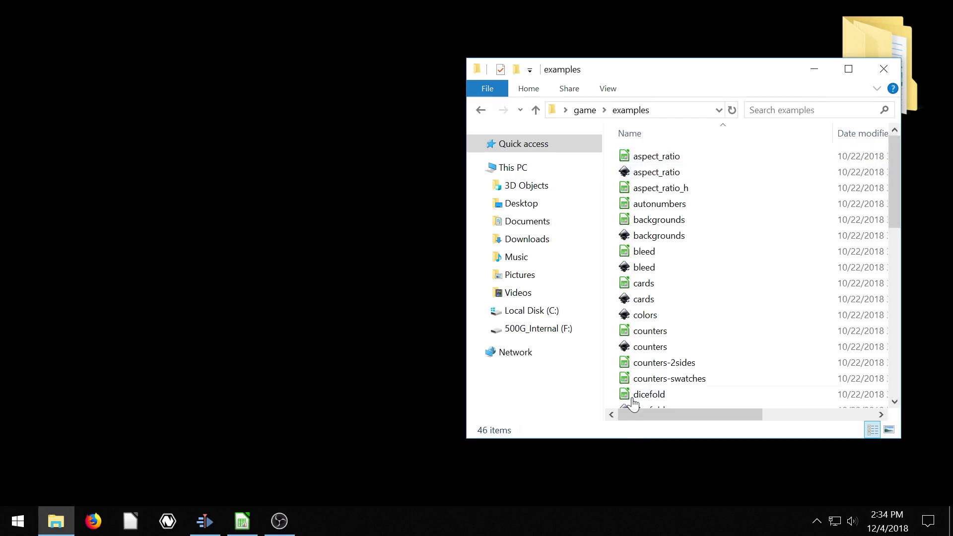
left_click(644, 305)
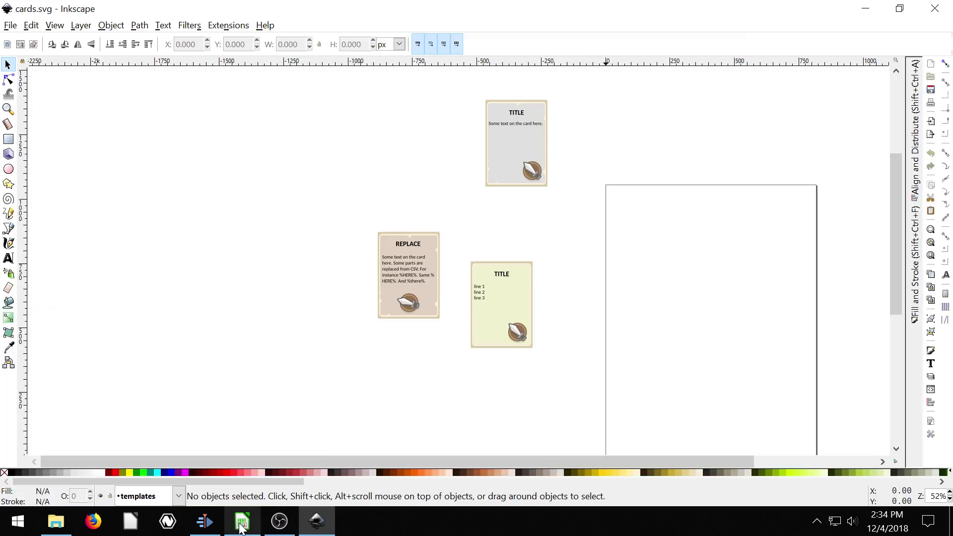
Step: Reopen cards.csv in LibreOffice Calc, review the card titles in column B, then minimize Calc
right_click(242, 527)
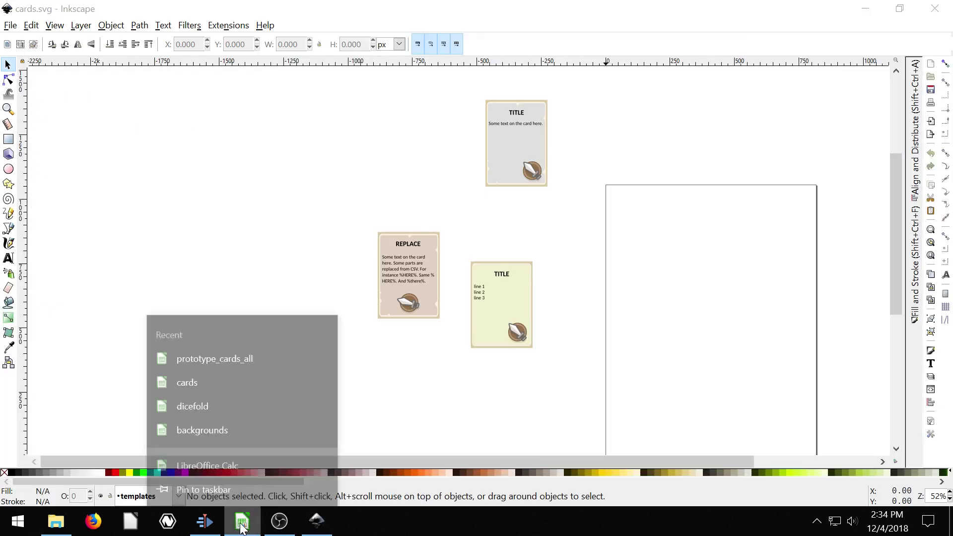
left_click(183, 362)
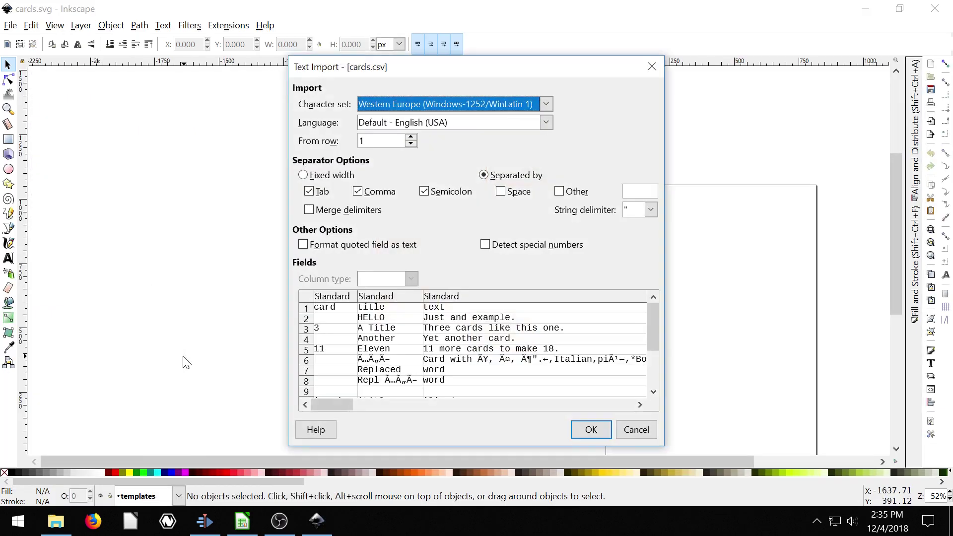
left_click(591, 430)
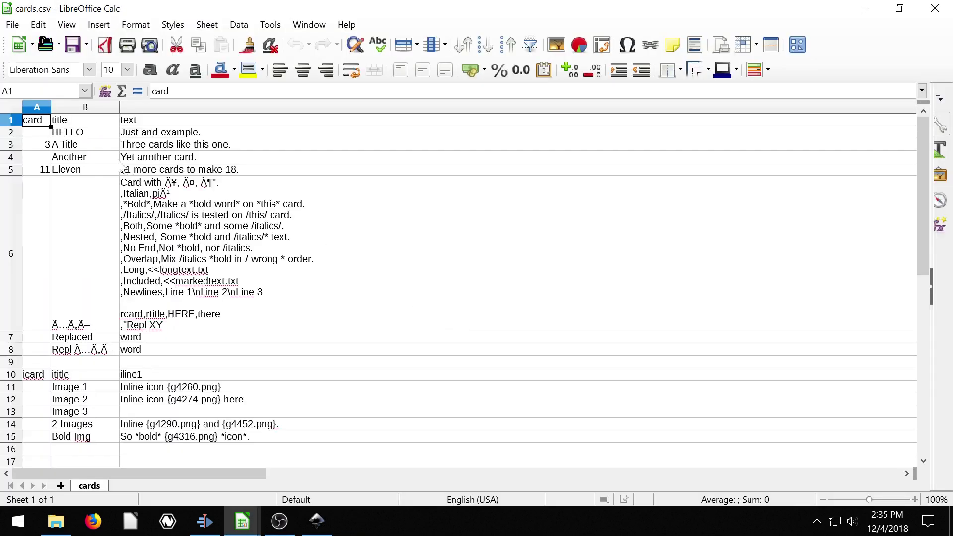
left_click(77, 145)
key("Down")
key("Down")
key("Down")
key("Down")
key("Down")
key("Down")
key("Down")
key("Down")
key("Down")
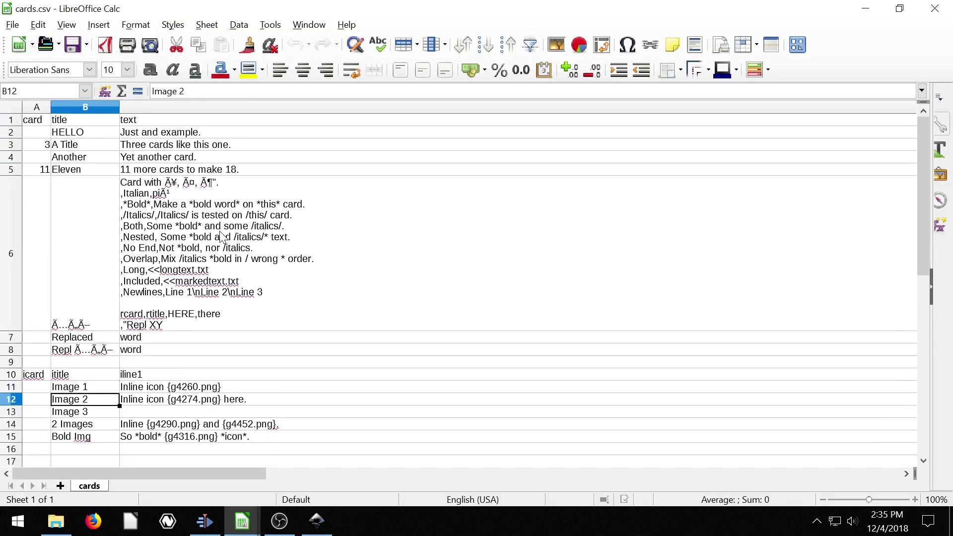
key("Down")
key("Down")
left_click(865, 8)
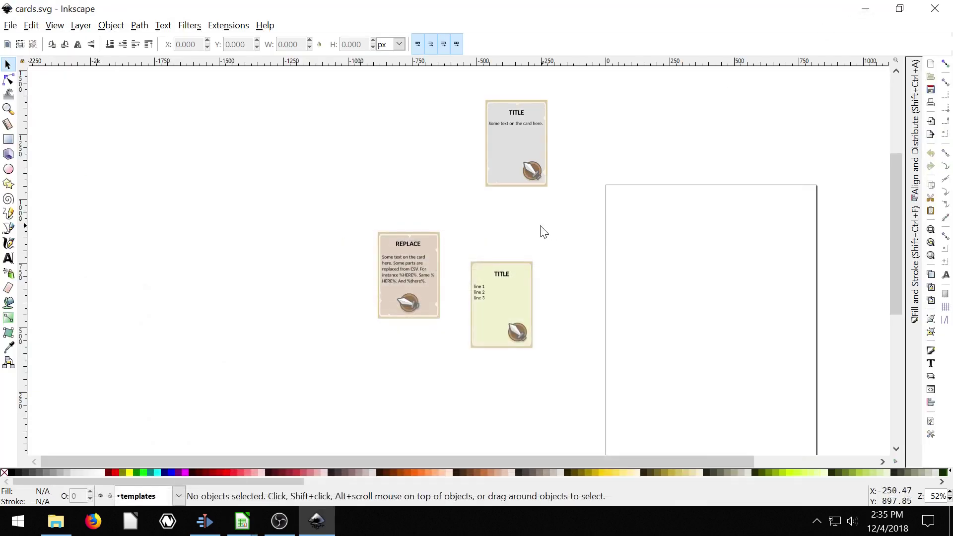
Step: Run Boardgames > Create Countersheet with data file cards.csv instead of dicefold.csv
left_click(230, 27)
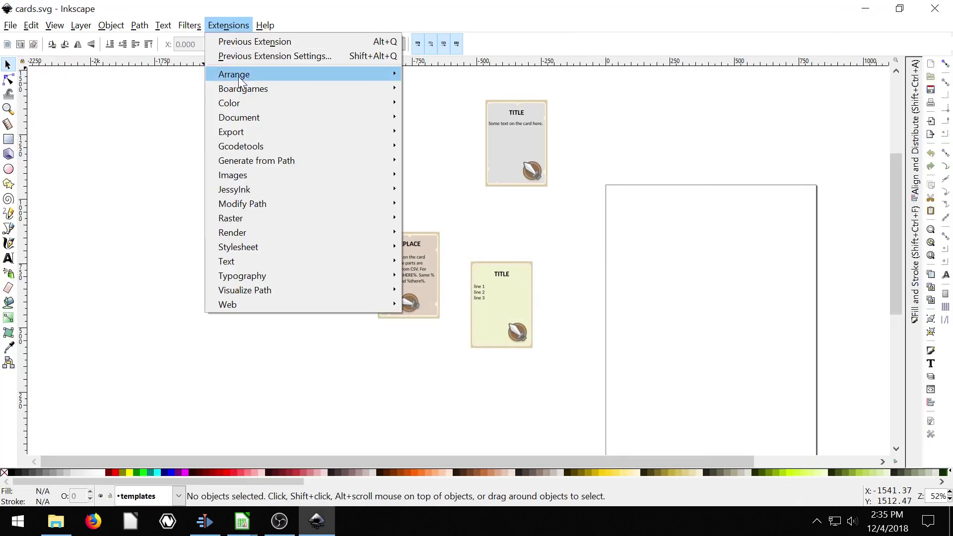
mouse_move(246, 87)
left_click(460, 88)
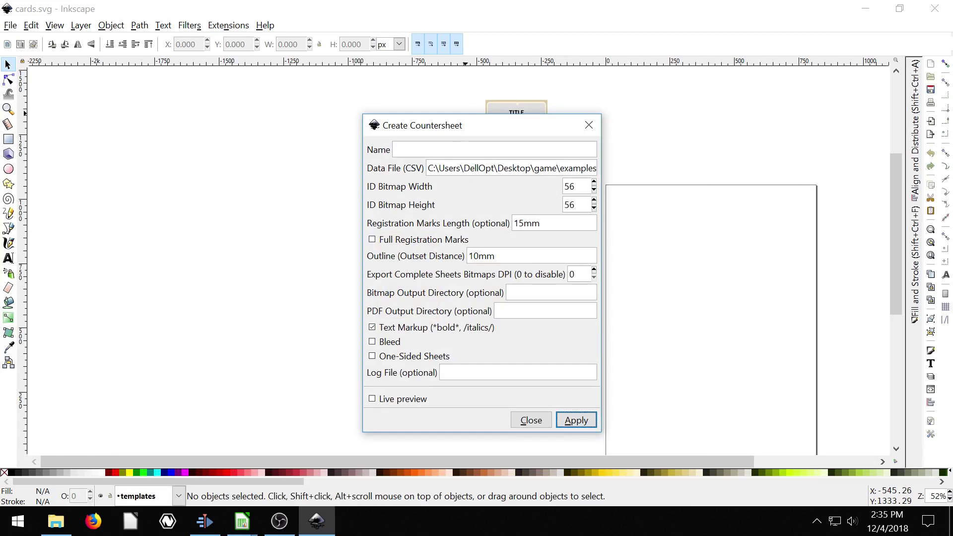
key("Right")
key("Right")
key("Right")
key("Right")
key("Right")
key("Right")
key("Right")
key("Right")
key("Right")
key("Right")
key("Right")
key("Right")
key("Right")
key("Right")
key("Right")
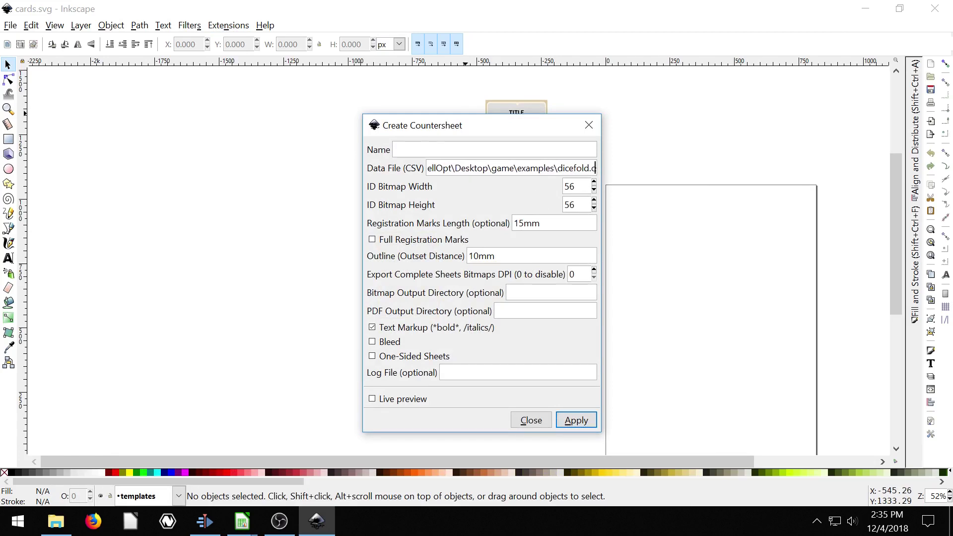
key("BackSpace")
key("BackSpace")
key("BackSpace")
key("BackSpace")
key("BackSpace")
key("BackSpace")
key("BackSpace")
key("BackSpace")
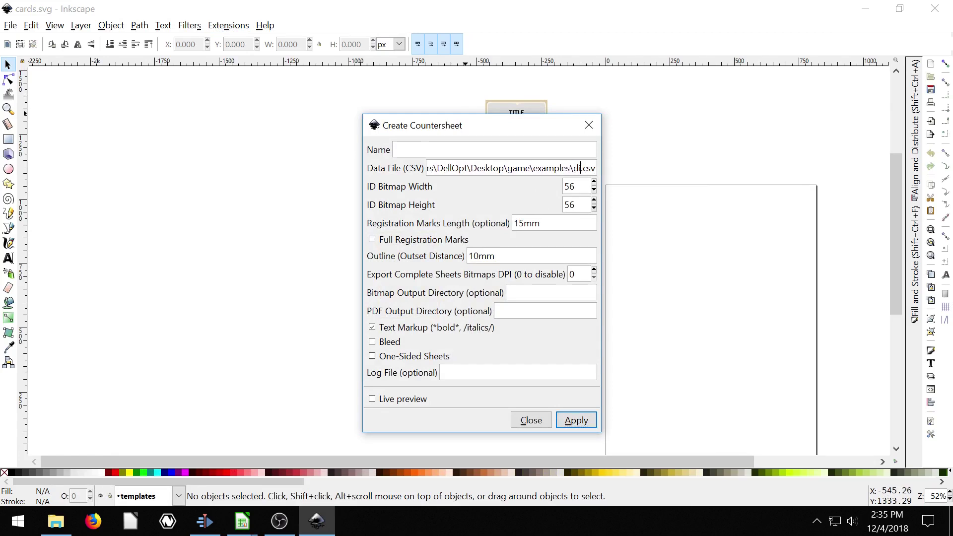
type("cards")
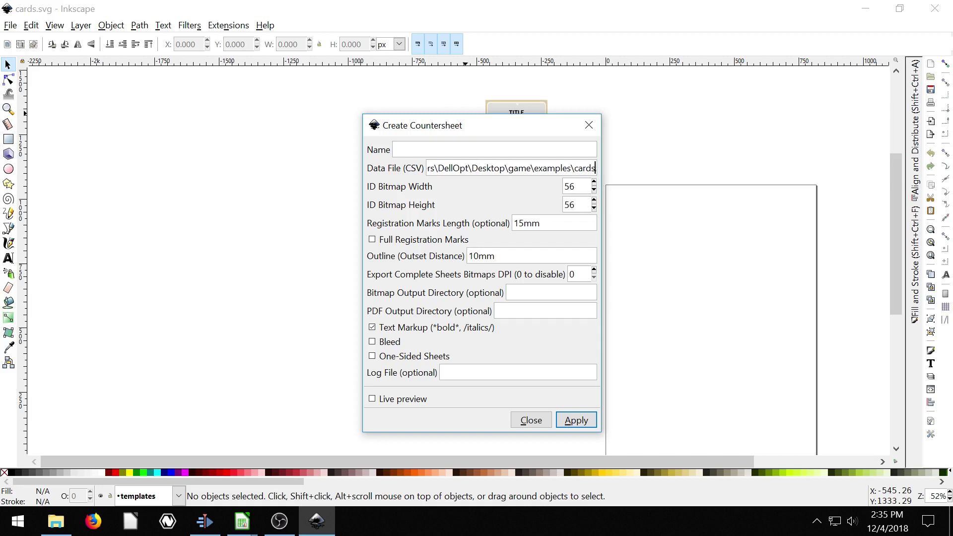
left_click(576, 421)
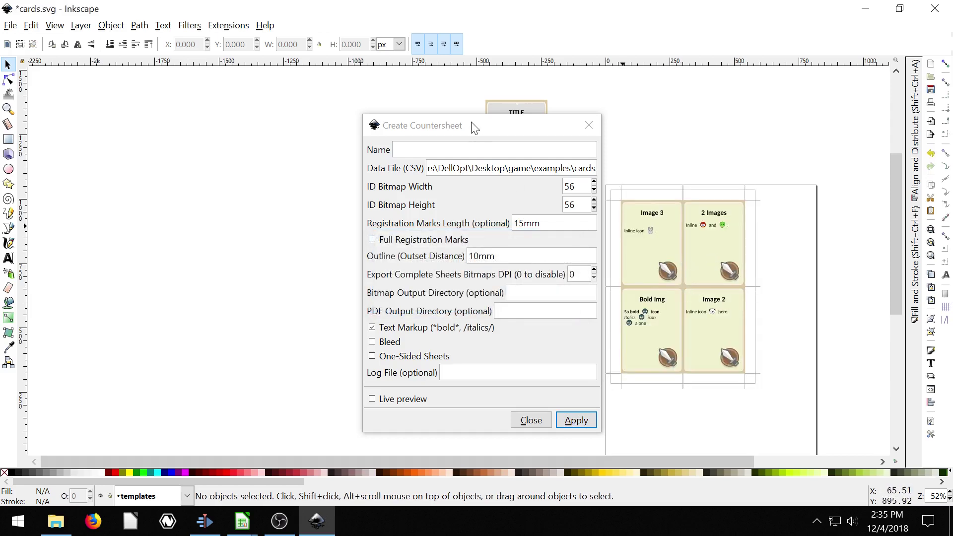
left_click_drag(472, 127, 176, 126)
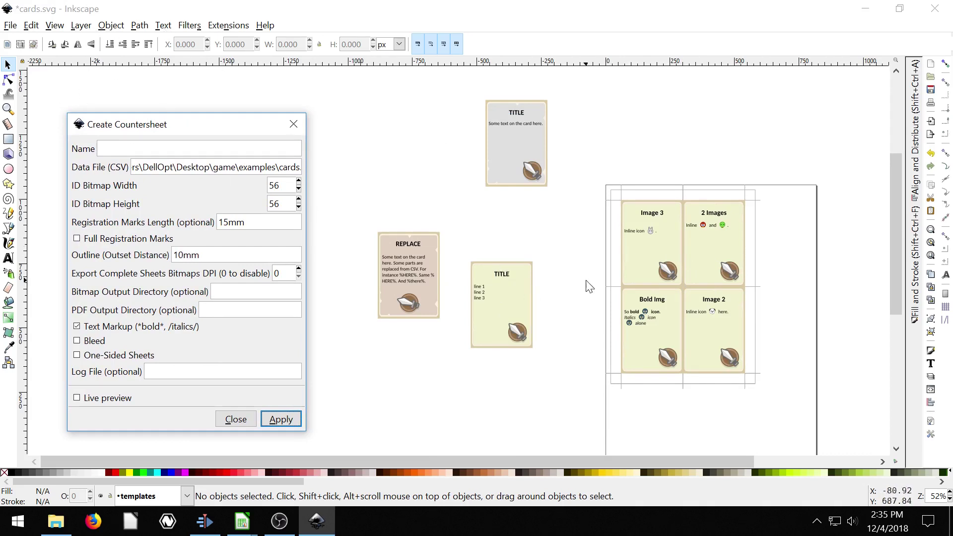
Step: Shrink the three template cards proportionally with the aspect-ratio lock on
left_click(524, 303)
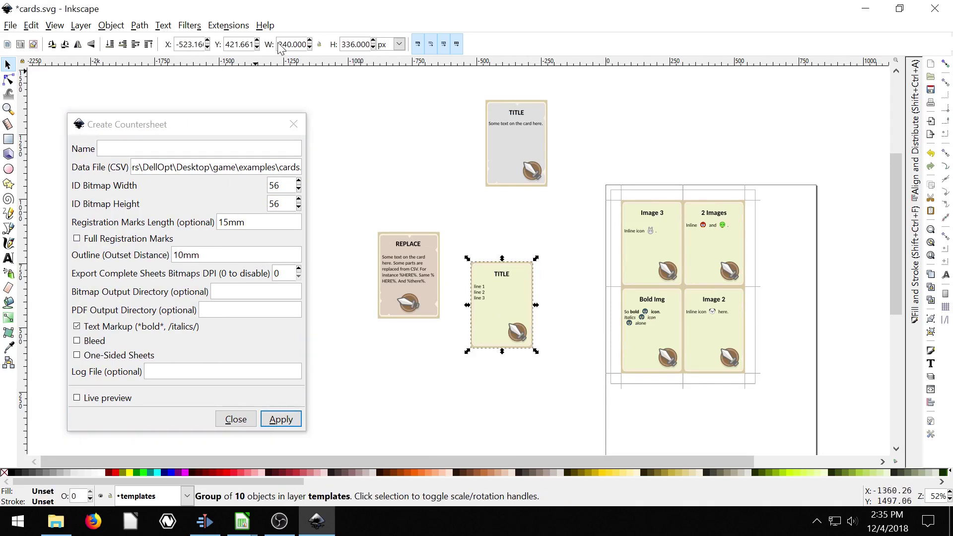
left_click_drag(346, 85, 577, 375)
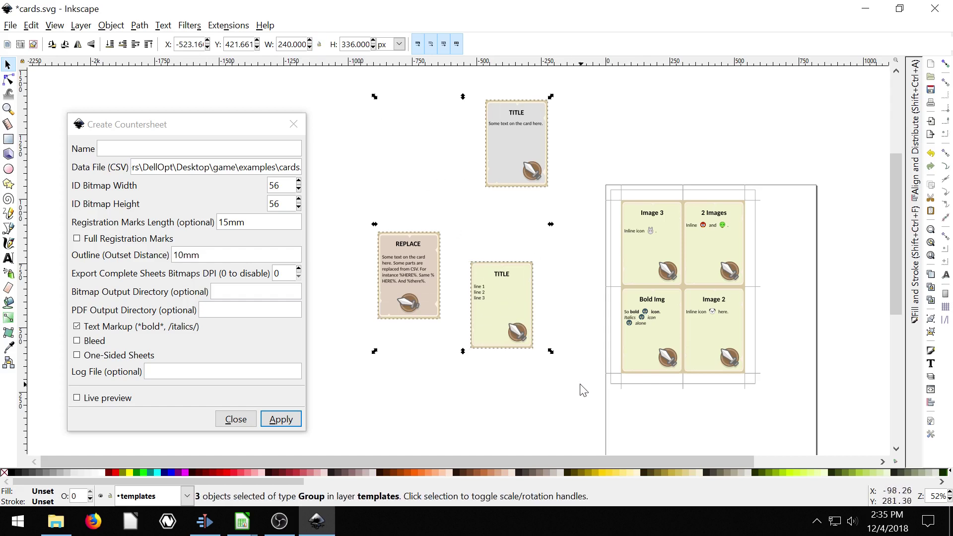
left_click(319, 44)
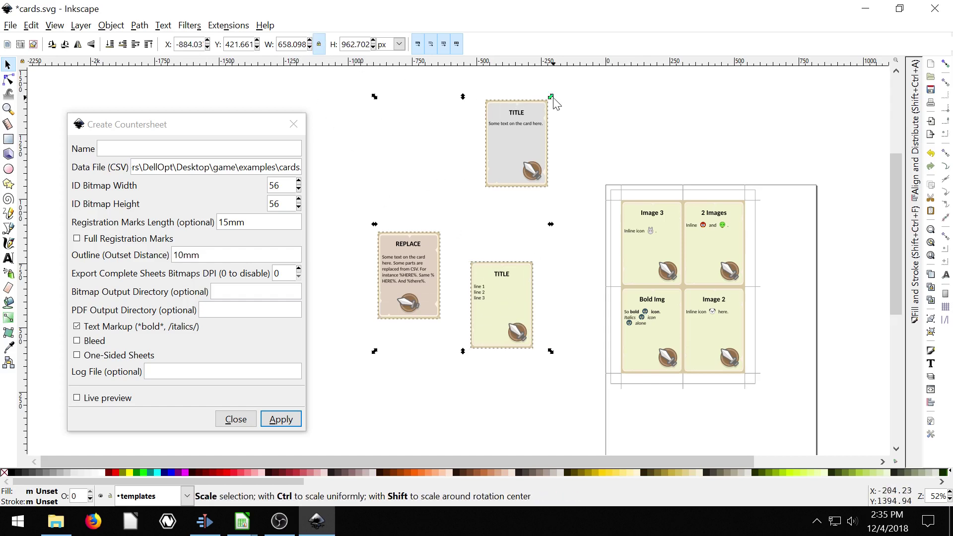
left_click_drag(551, 97, 452, 243)
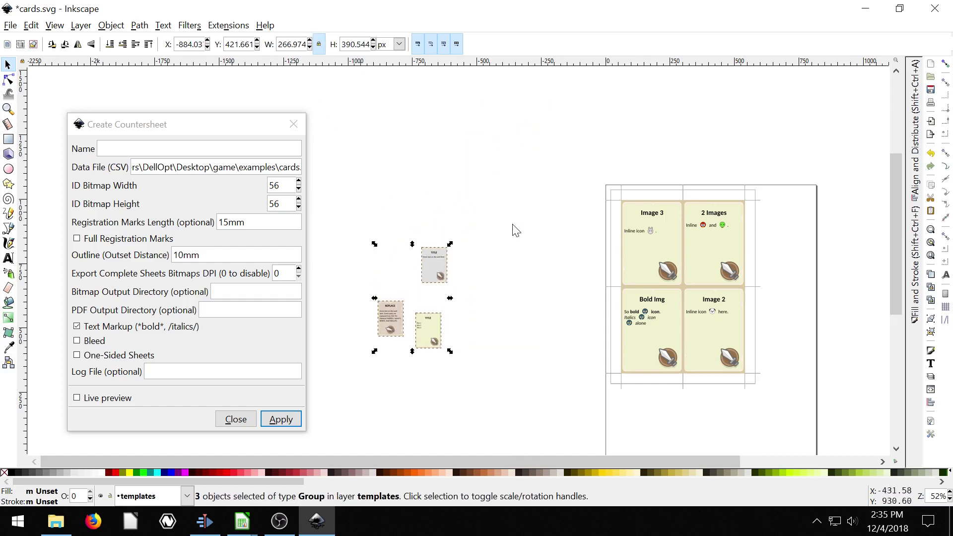
left_click(585, 254)
Step: Delete the generated card sheet, rerun the countersheet, and dismiss the 'Countersheet 1 layer exists' warning
left_click_drag(570, 172, 815, 434)
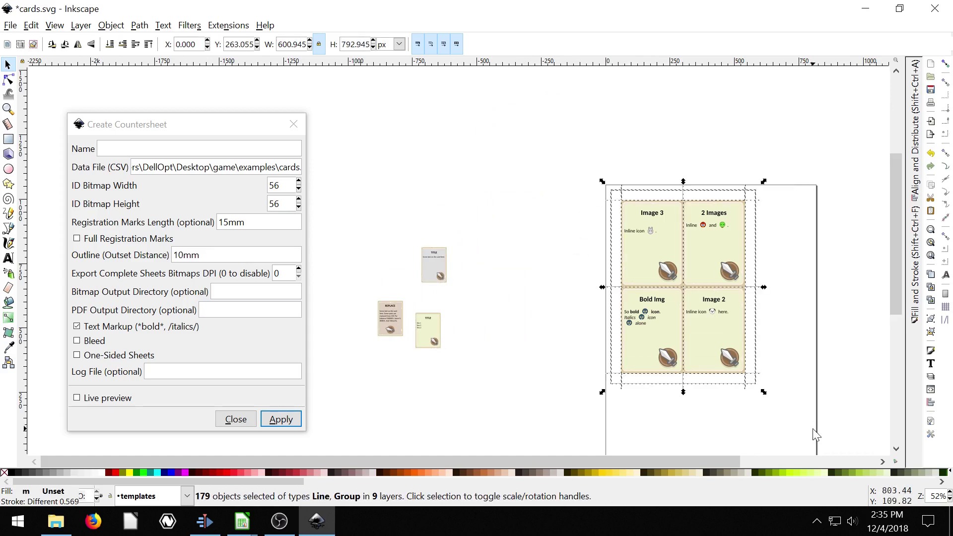
key("Delete")
left_click(281, 420)
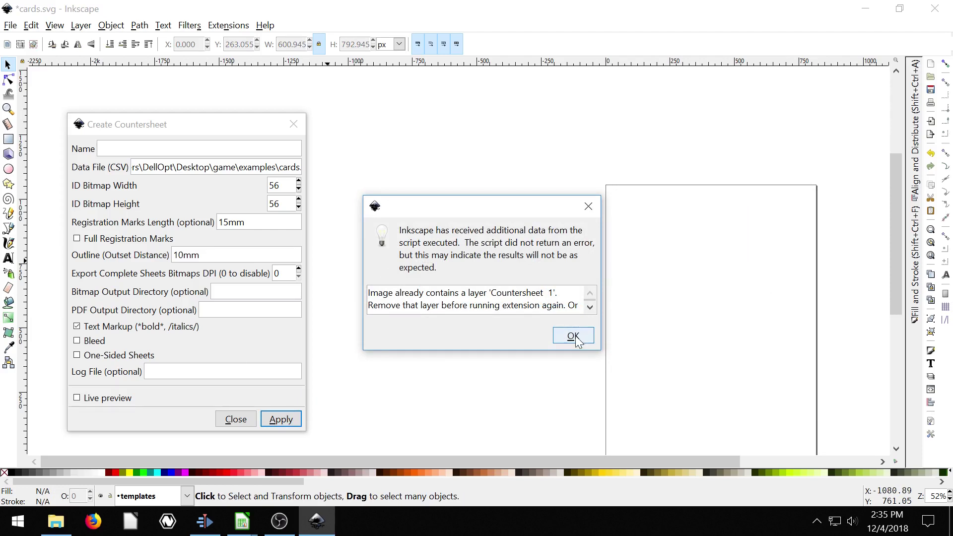
left_click(574, 336)
Step: Undo twice, scale the three template cards down to a third, and regenerate the sheet
key("ctrl+z")
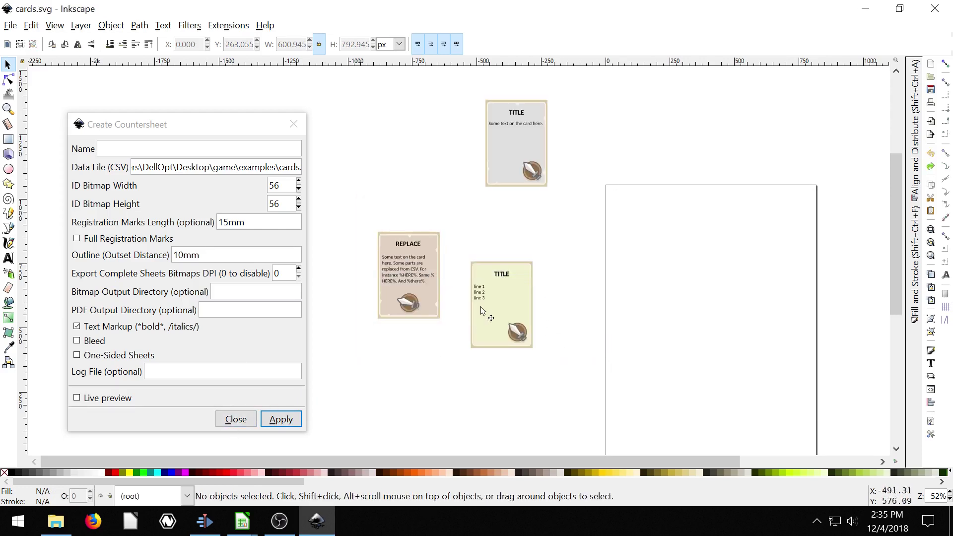
key("ctrl+z")
left_click_drag(341, 86, 550, 366)
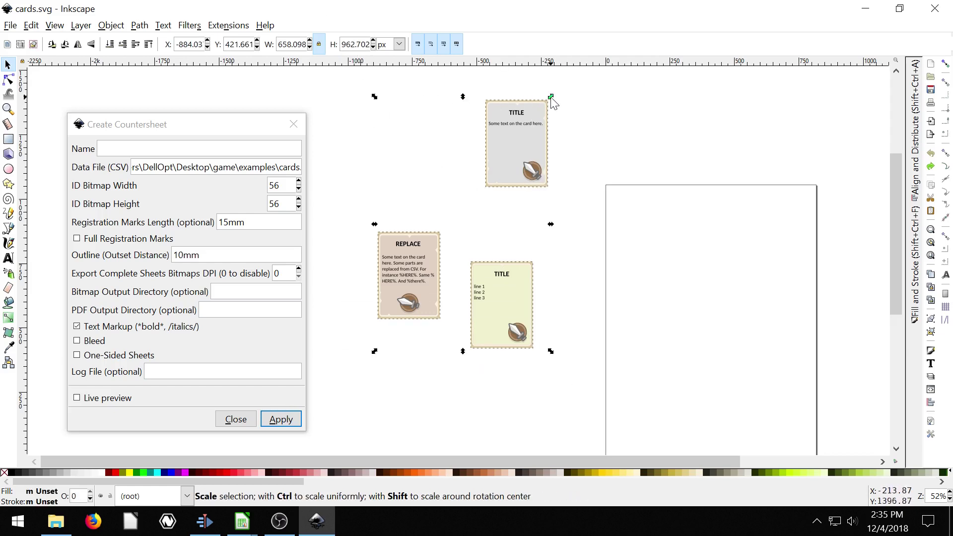
left_click_drag(550, 97, 437, 262)
left_click(280, 419)
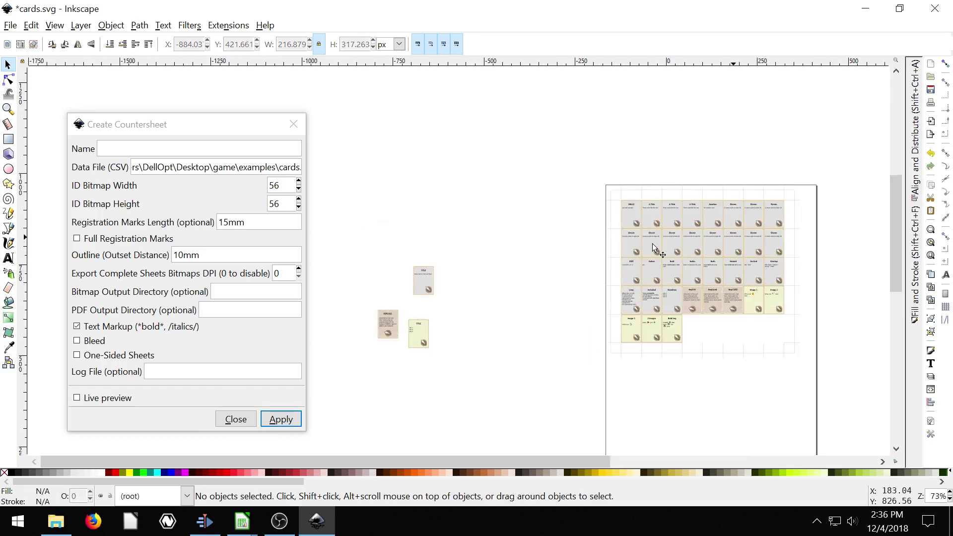
Step: Zoom and pan to inspect the packed sheet of smaller cards beside the templates
key("plus")
key("plus")
key("plus")
left_click_drag(733, 249, 305, 269)
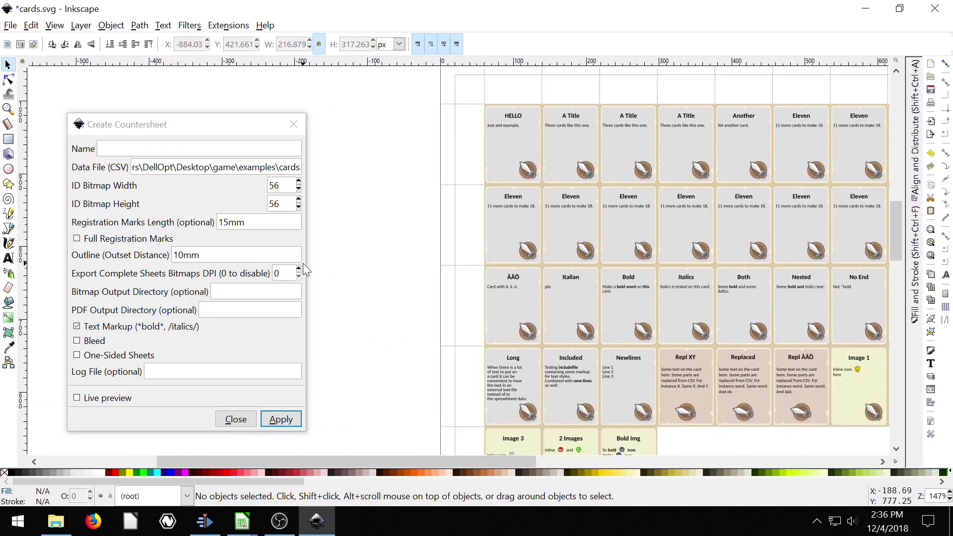
key("minus")
key("minus")
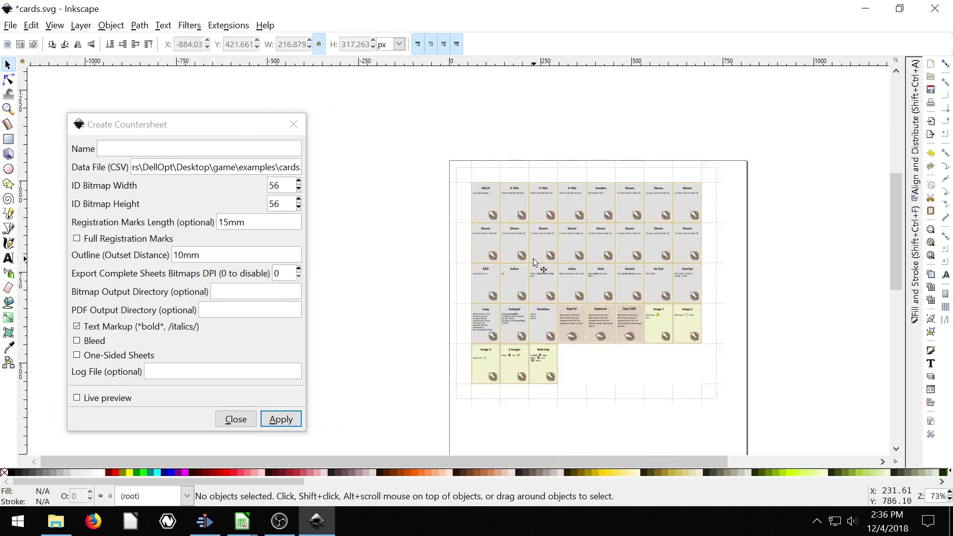
key("minus")
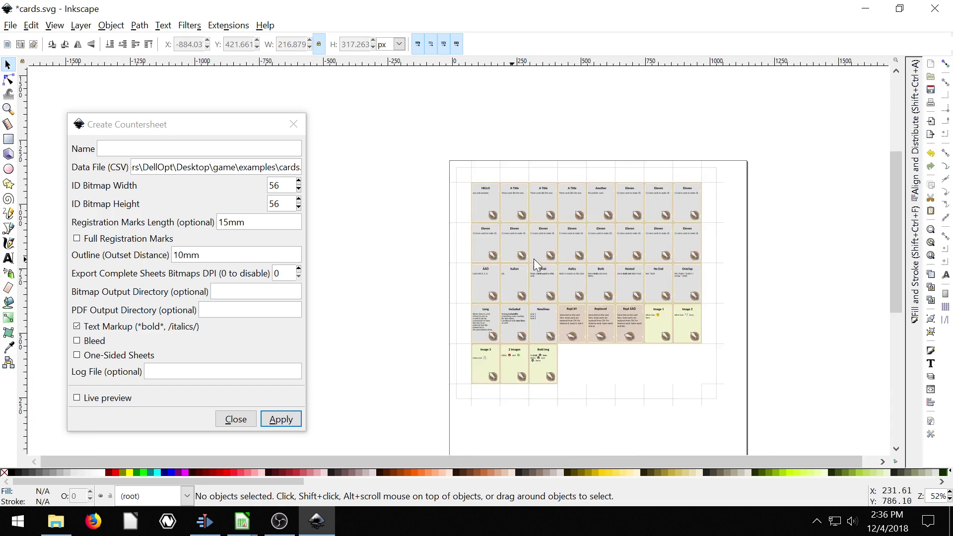
scroll(547, 268, "left", 10)
Step: Scale the three template cards up about threefold and regenerate the countersheet from them
left_click_drag(443, 239, 584, 364)
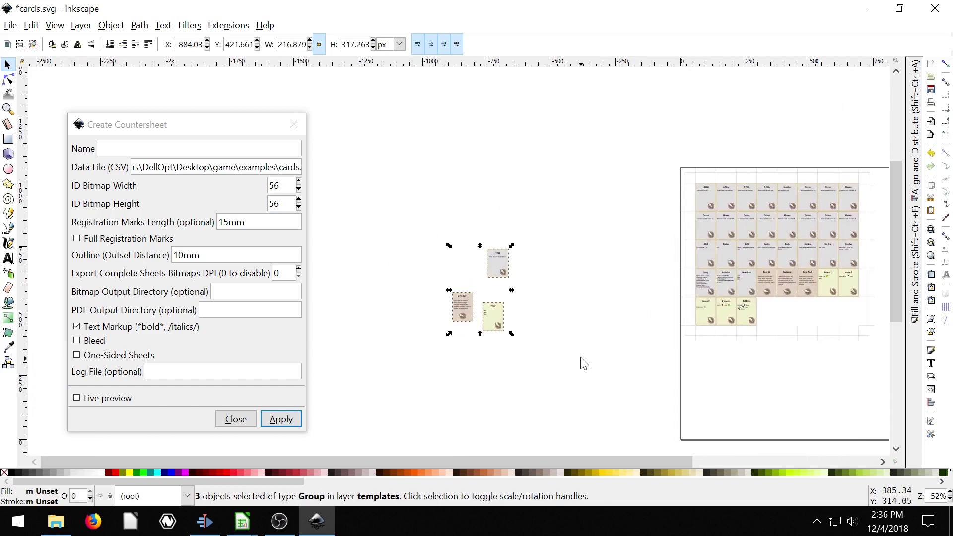
left_click_drag(512, 245, 637, 118)
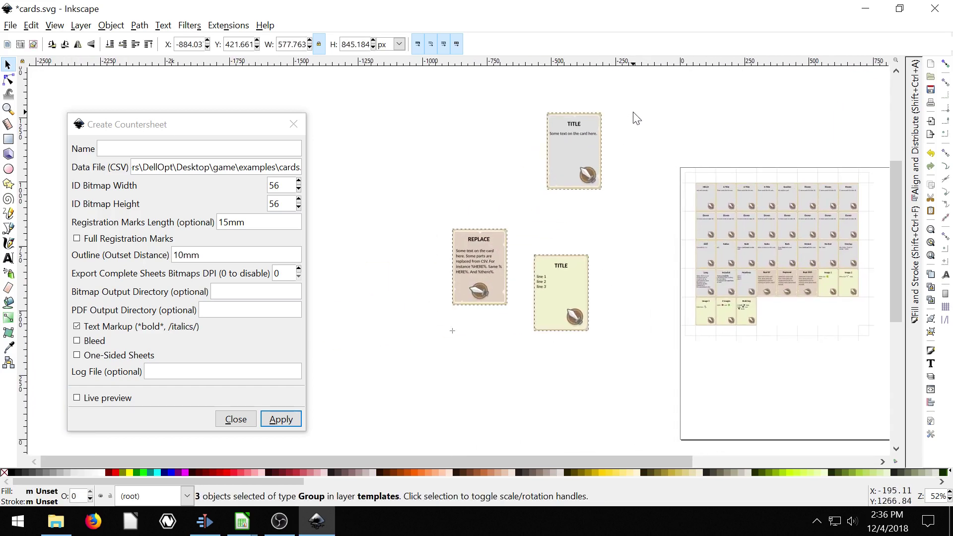
key("ctrl+z")
key("ctrl+z")
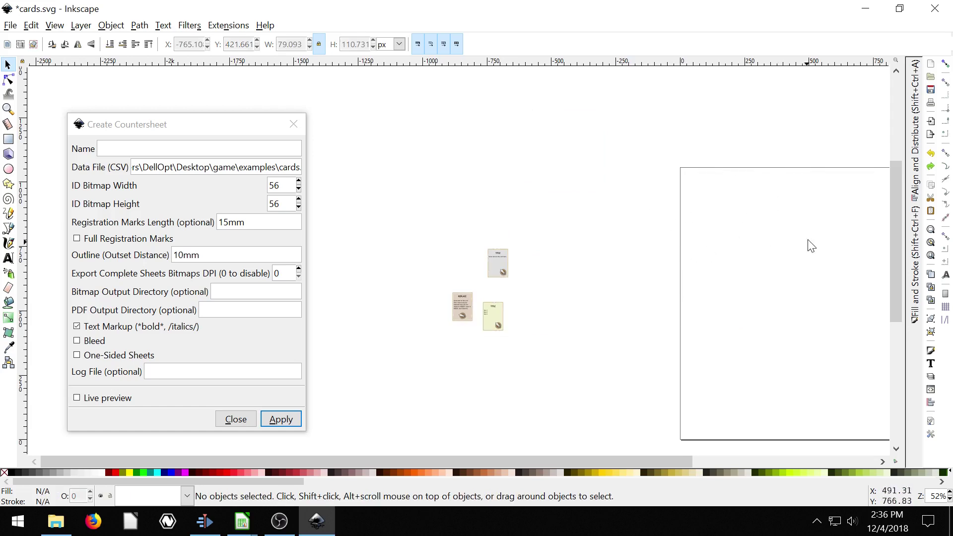
left_click_drag(415, 215, 550, 379)
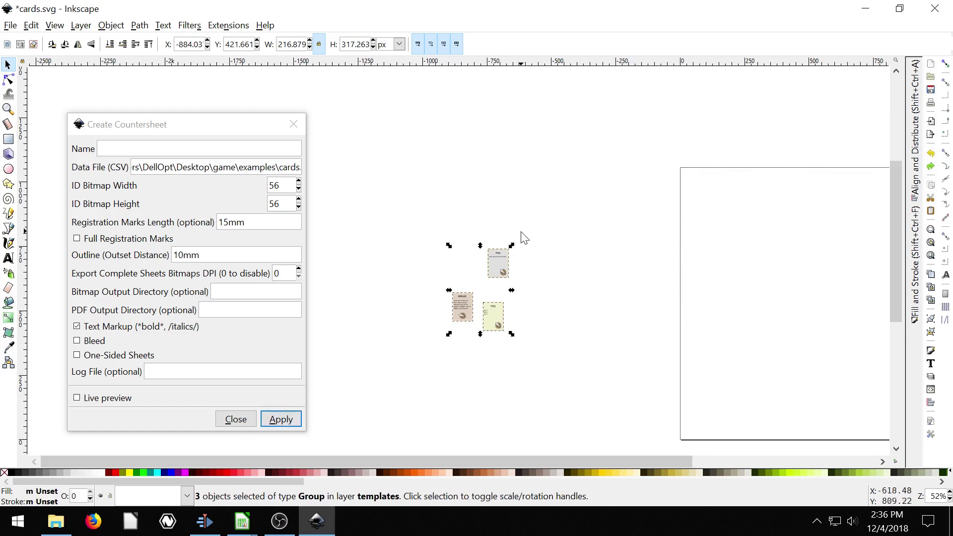
left_click_drag(512, 245, 609, 196)
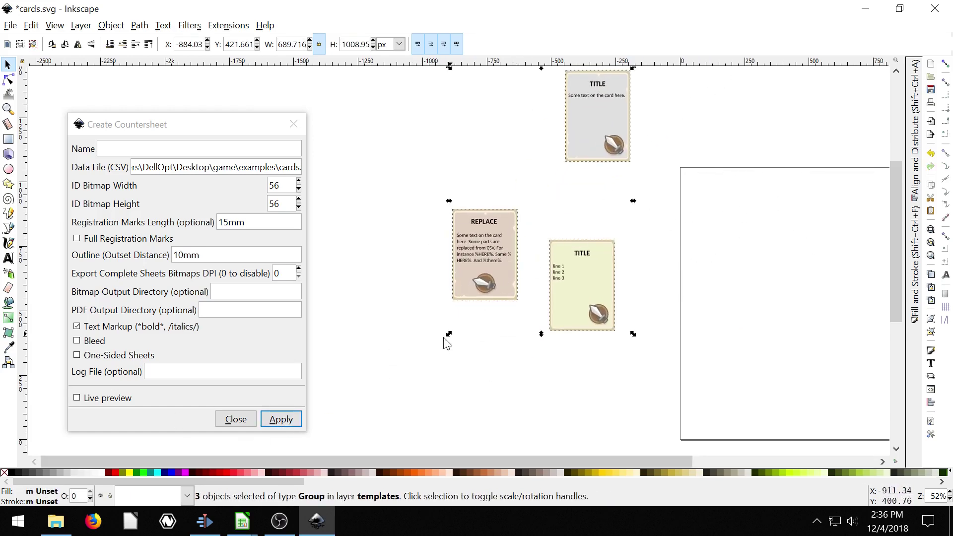
left_click_drag(449, 334, 218, 435)
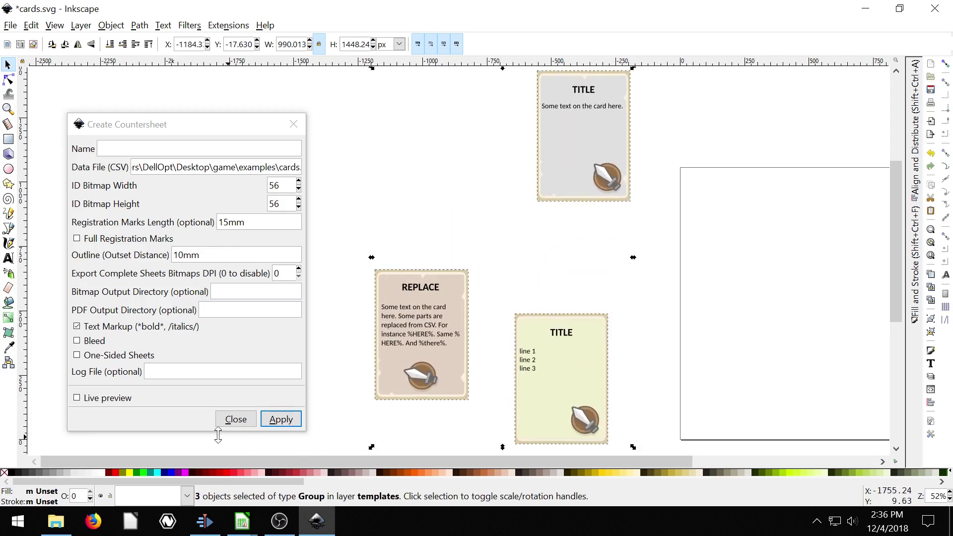
left_click(276, 419)
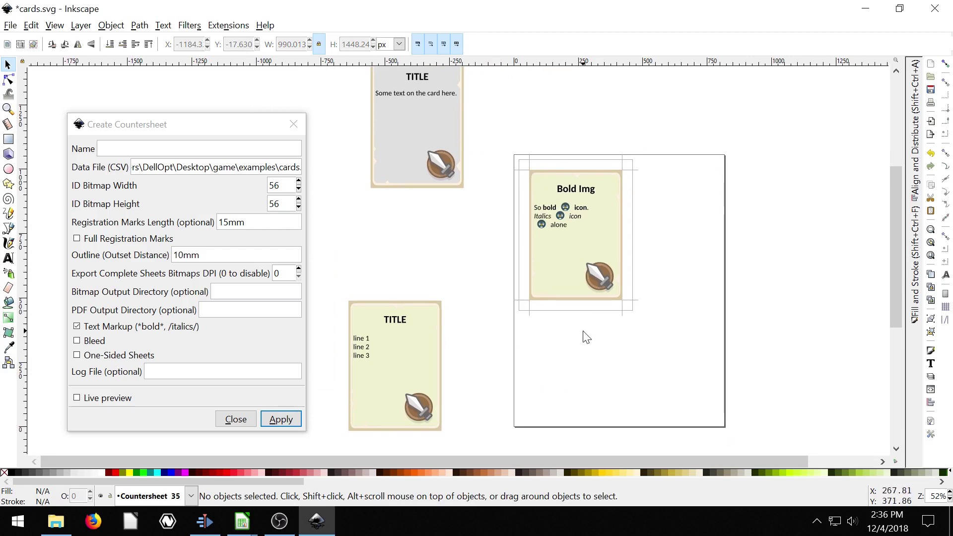
Step: Drag the Bold Img, 2 Images, Image 3 and Image 2 cards aside to inspect, then undo
left_click_drag(571, 248, 708, 293)
left_click_drag(550, 230, 502, 328)
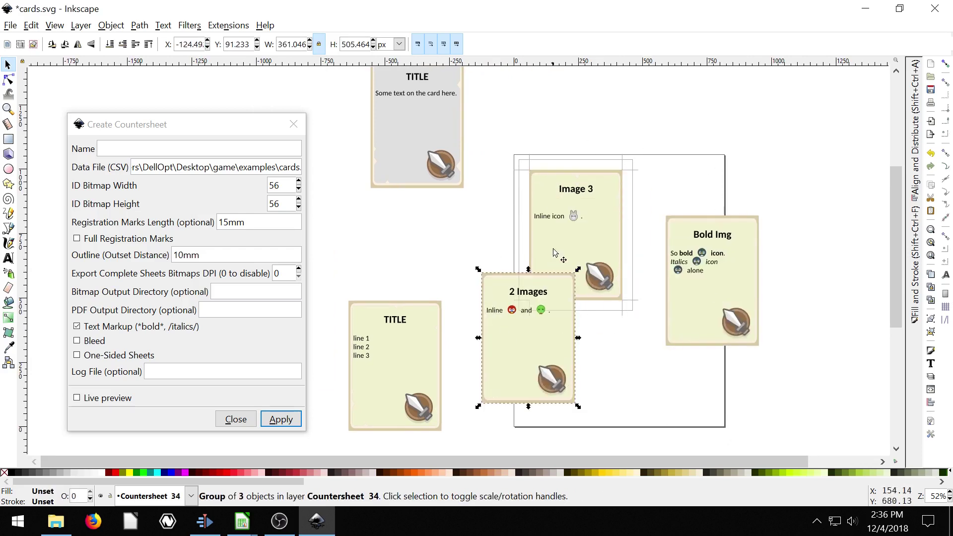
left_click_drag(555, 249, 658, 206)
left_click_drag(575, 220, 462, 198)
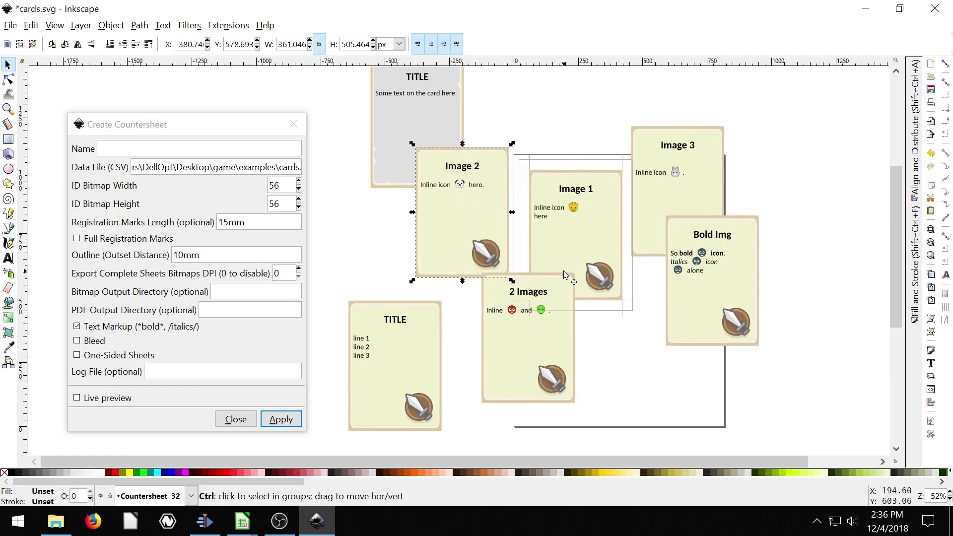
key("ctrl+z")
key("ctrl+z")
key("ctrl+z")
key("ctrl+z")
key("ctrl+z")
key("ctrl+z")
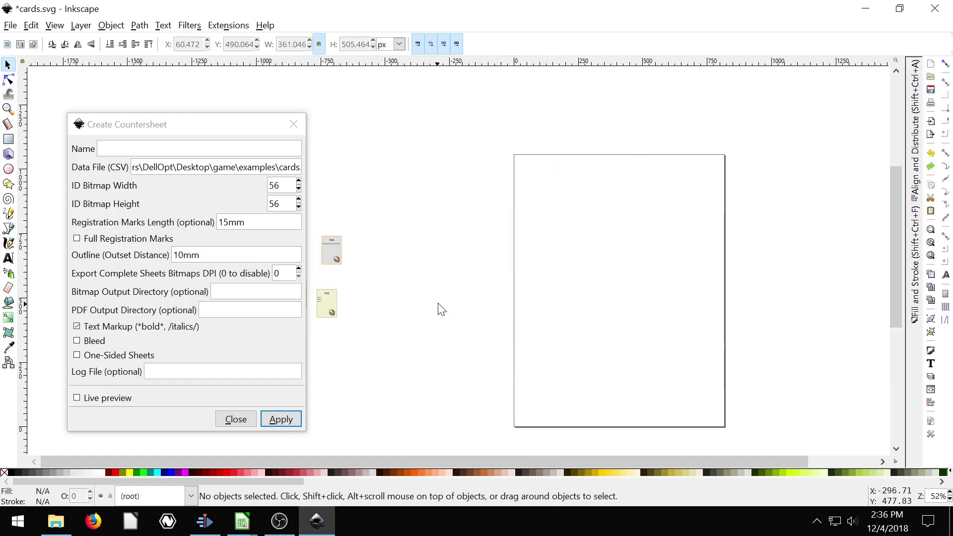
Step: Resize the three template cards to roughly three-quarters size
left_click_drag(421, 278, 595, 443)
left_click_drag(529, 309, 619, 179)
left_click(673, 268)
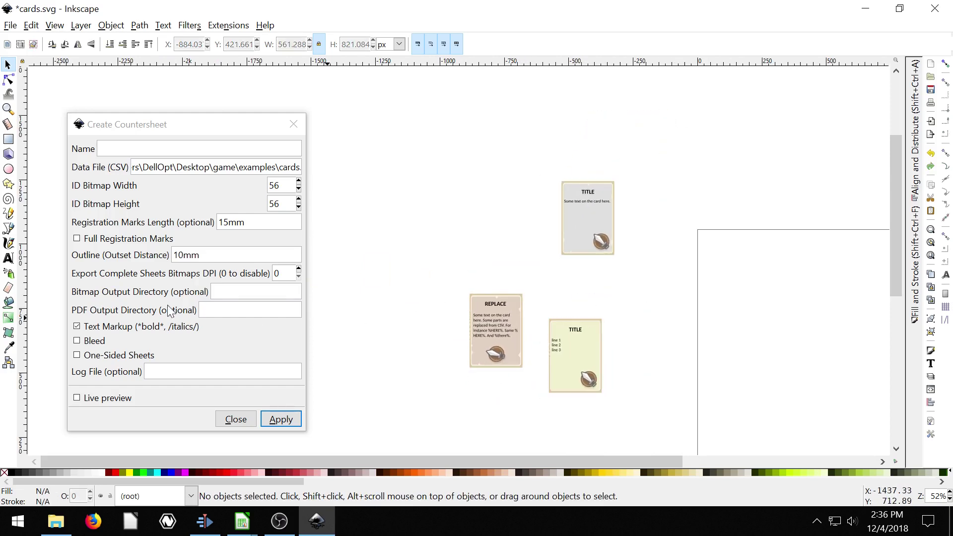
Step: Paste the cards.csv data file path into PDF Output Directory and trim it back to the folder
left_click(201, 310)
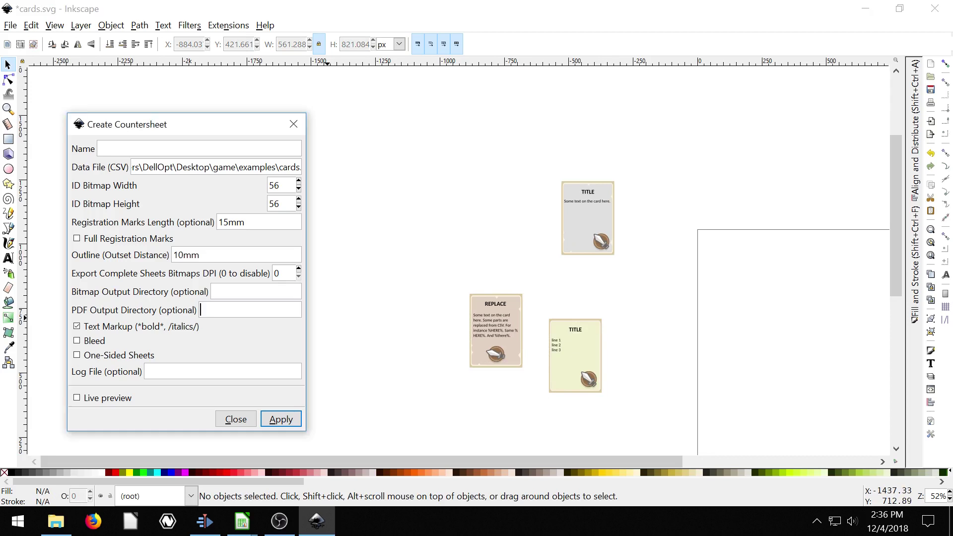
triple_click(213, 167)
key("ctrl+c")
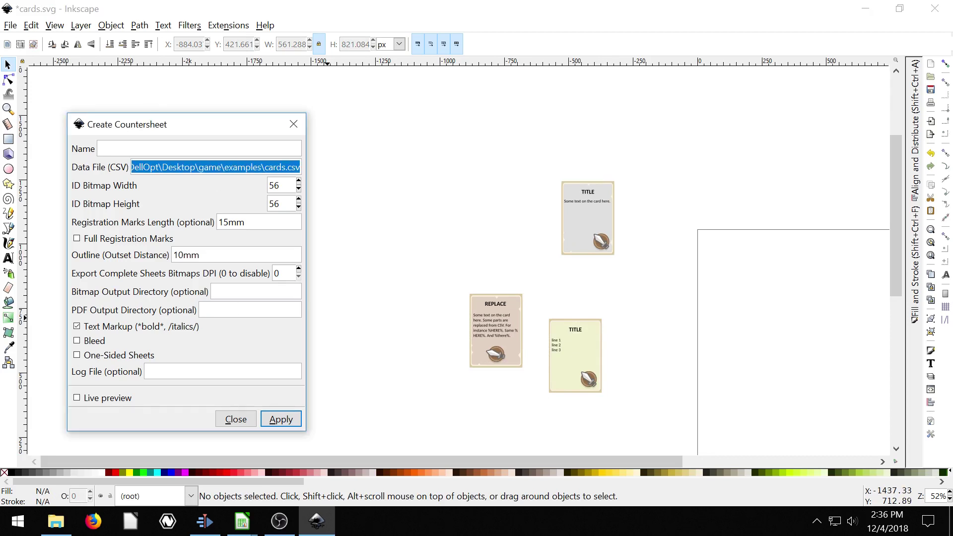
left_click(203, 310)
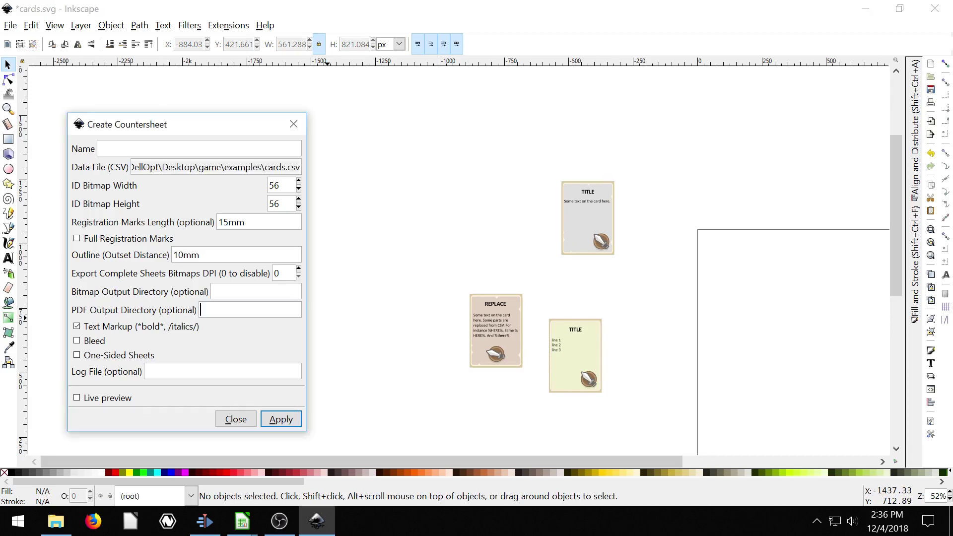
key("ctrl+v")
key("BackSpace")
key("BackSpace")
key("BackSpace")
key("BackSpace")
key("BackSpace")
key("BackSpace")
key("BackSpace")
key("BackSpace")
key("BackSpace")
key("BackSpace")
key("BackSpace")
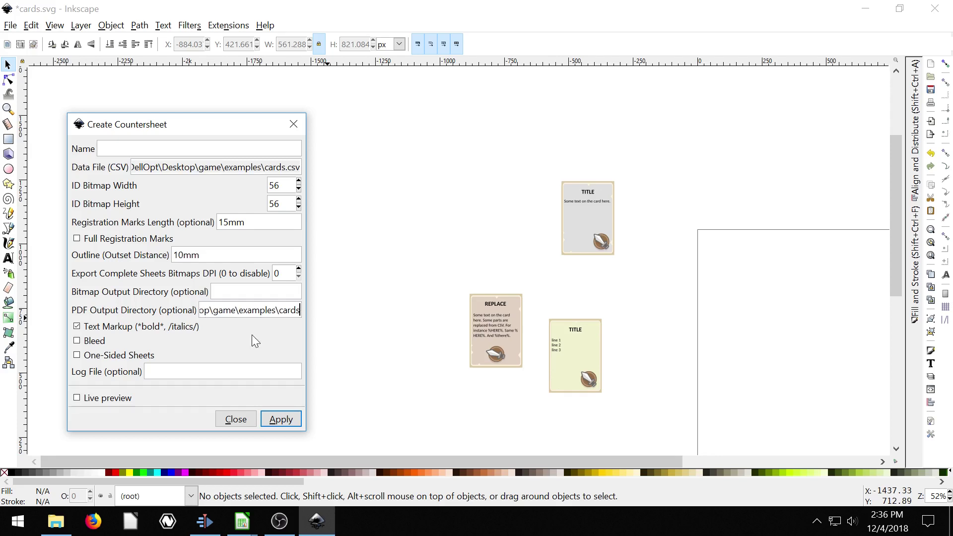
key("BackSpace")
key("BackSpace")
key("BackSpace")
key("BackSpace")
key("BackSpace")
key("BackSpace")
key("BackSpace")
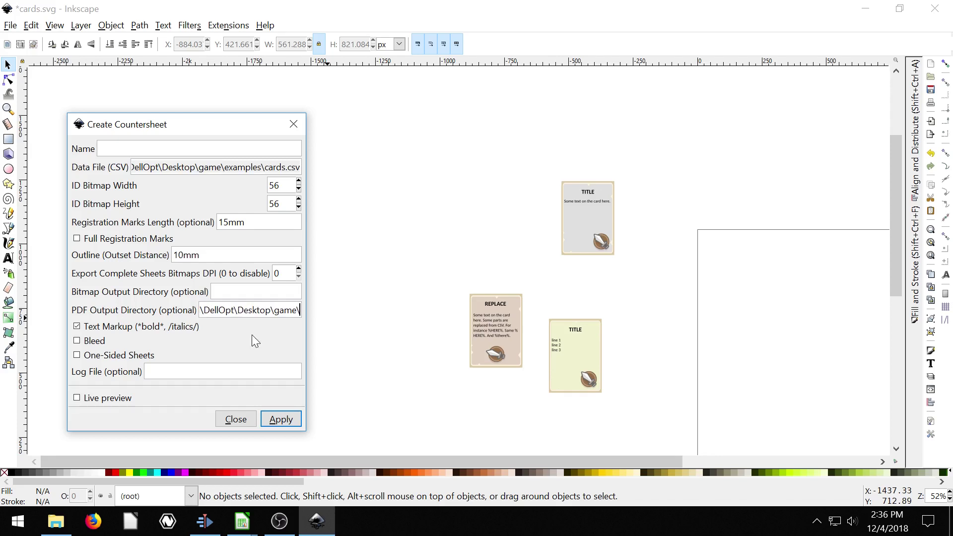
Step: Export the countersheets and view the new cs_layer_0001 to cs_layer_0004 PDFs in the game folder
left_click(56, 521)
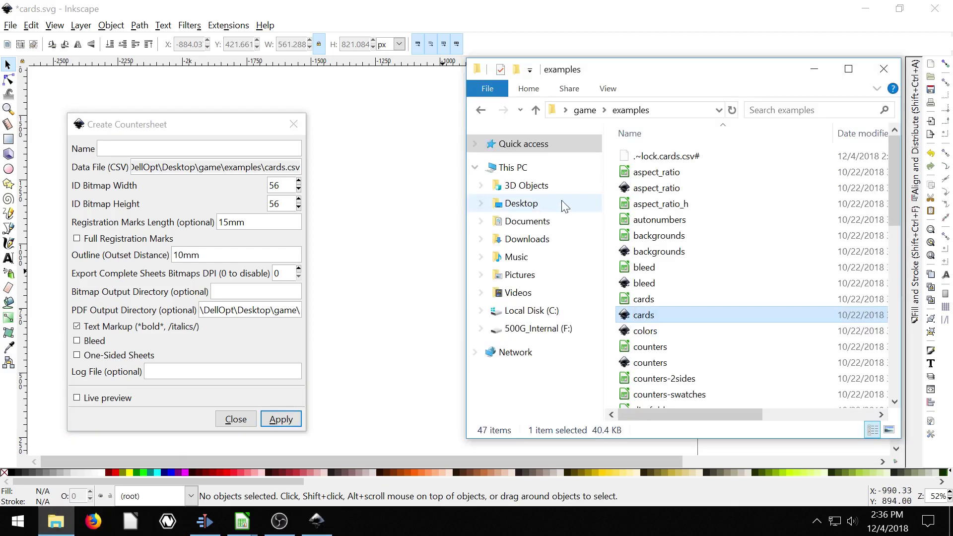
left_click(585, 110)
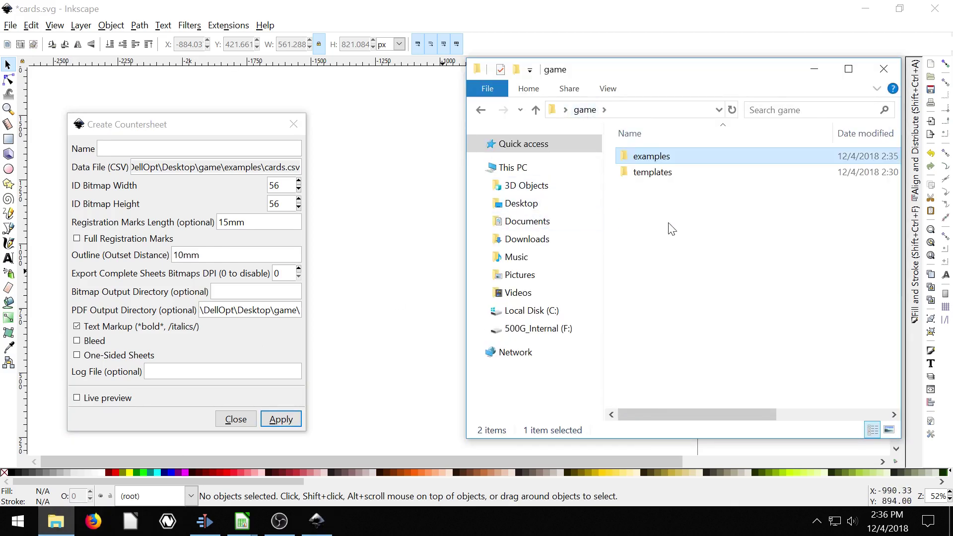
left_click(278, 420)
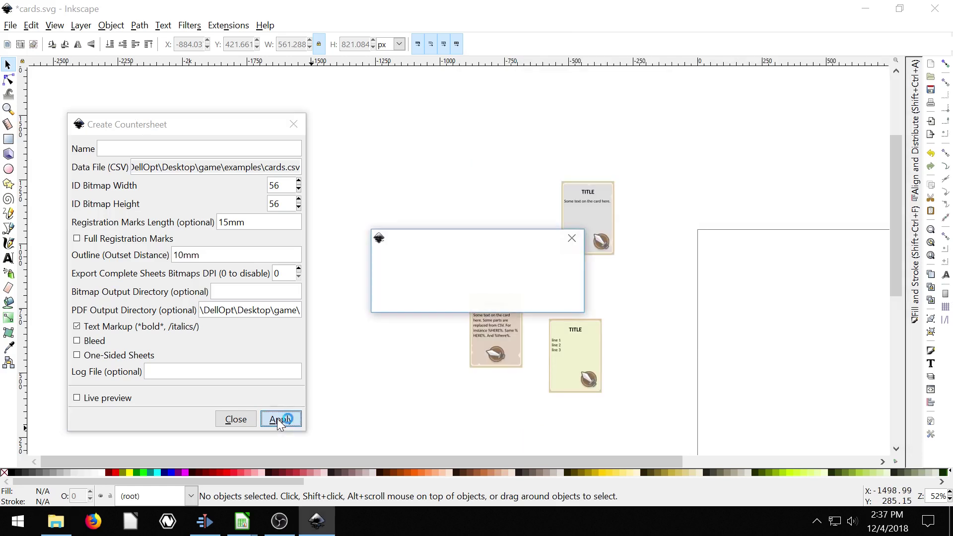
left_click(56, 522)
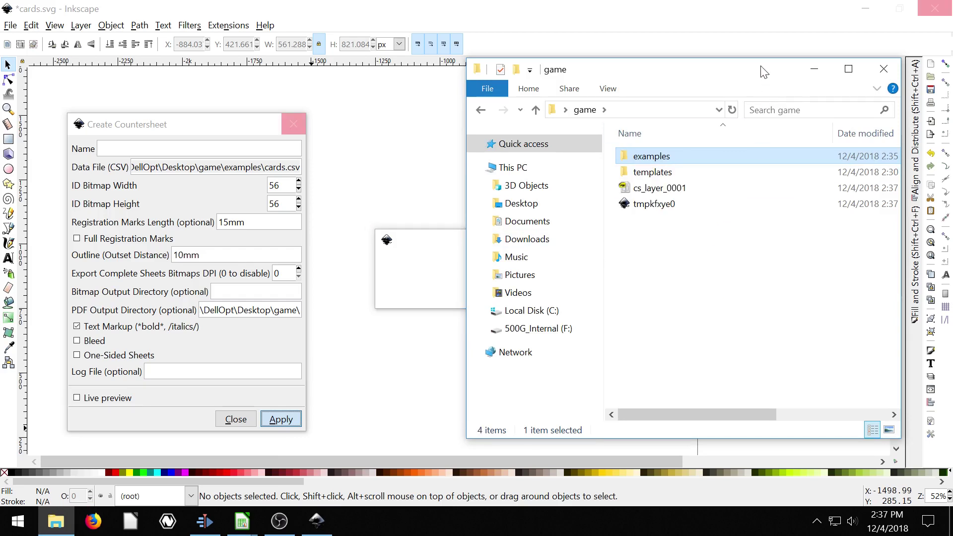
left_click_drag(763, 72, 583, 72)
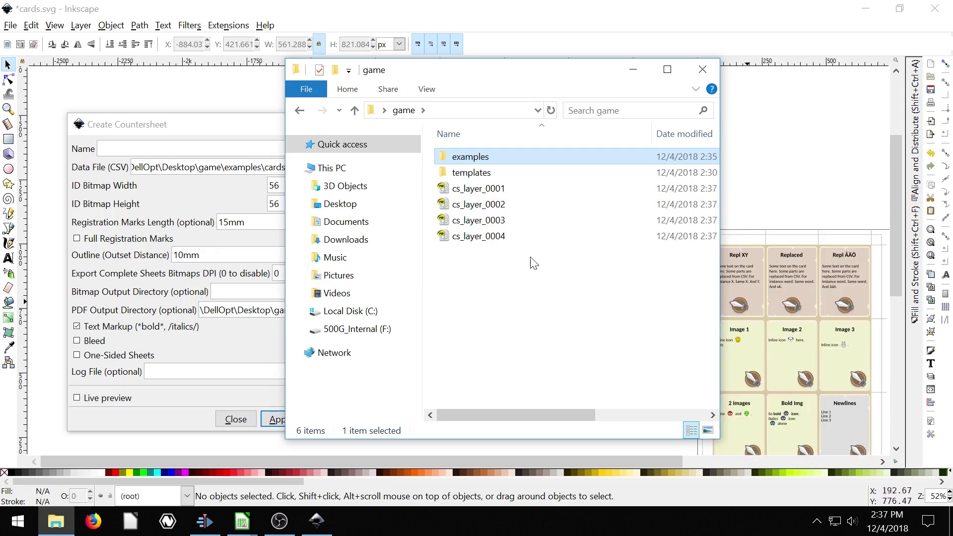
Step: Preview the first few generated sheet PDFs in Sumatra PDF one after another
left_click(480, 197)
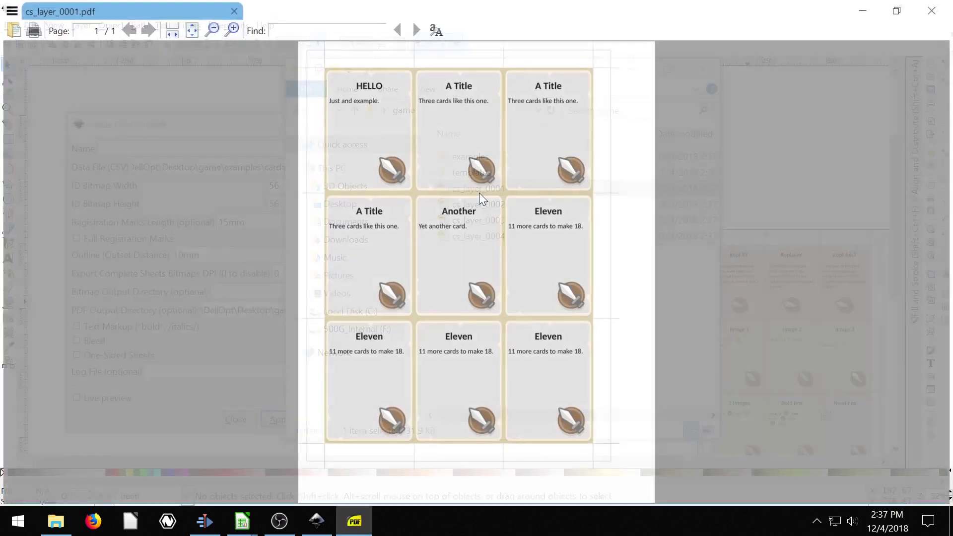
left_click(944, 13)
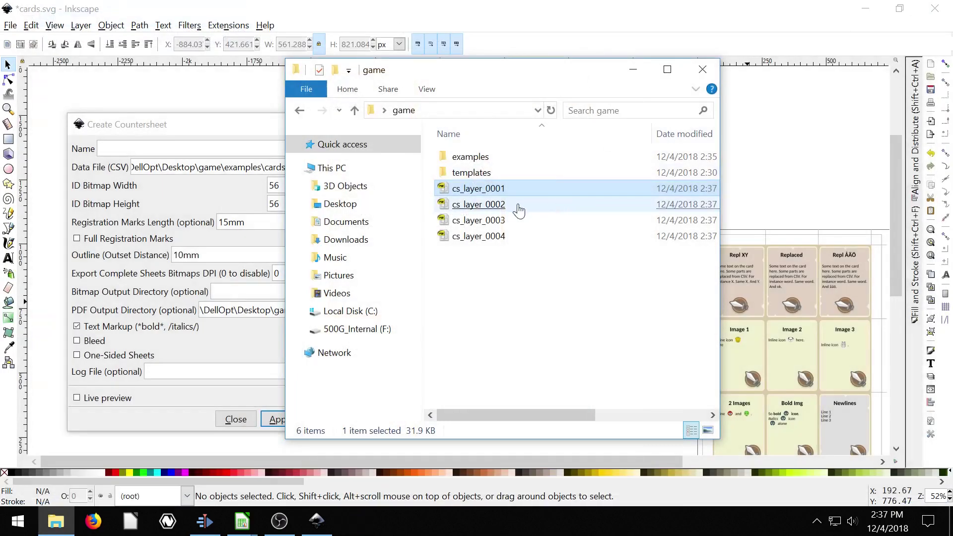
left_click(496, 209)
left_click(942, 14)
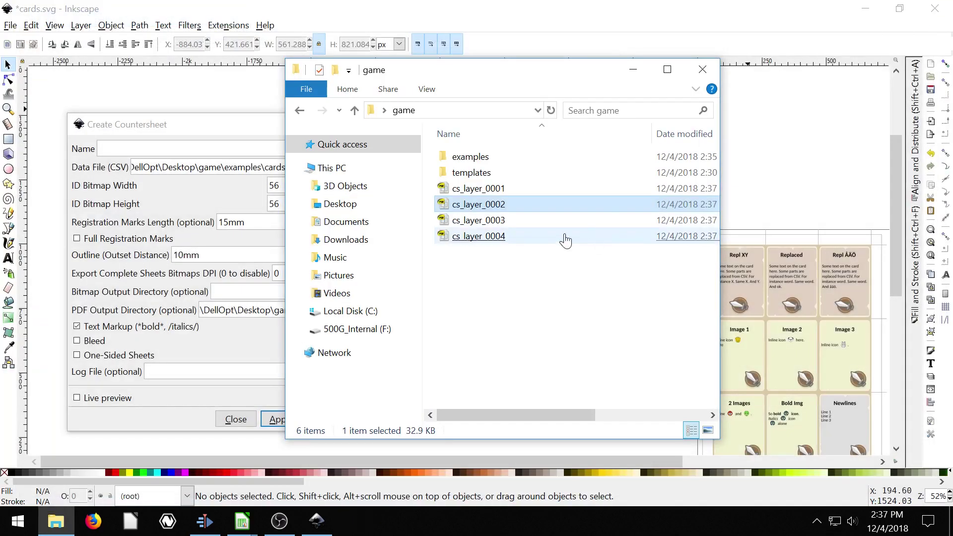
left_click(502, 219)
left_click(940, 11)
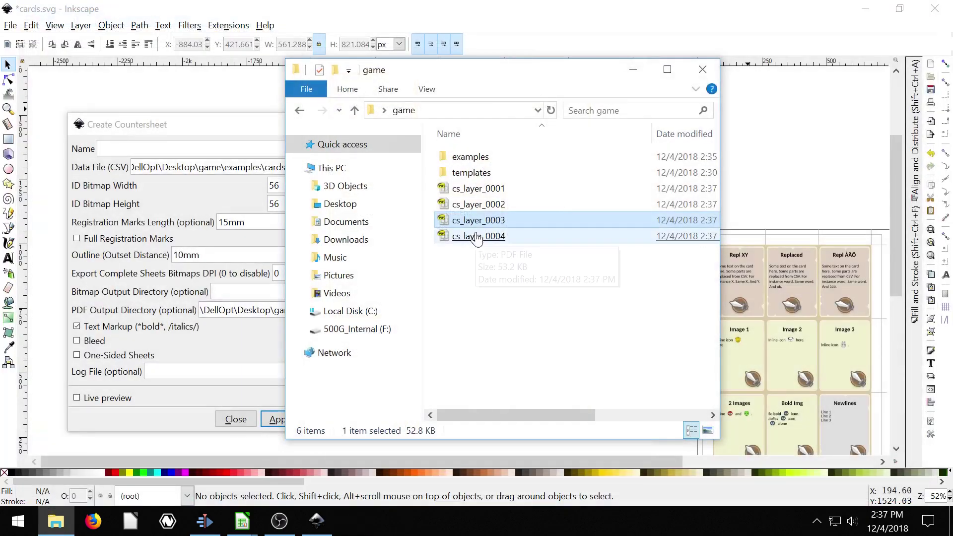
Step: Inspect the cs_layer_0004 and cs_layer_0002 card sheets in Sumatra PDF
left_click(484, 236)
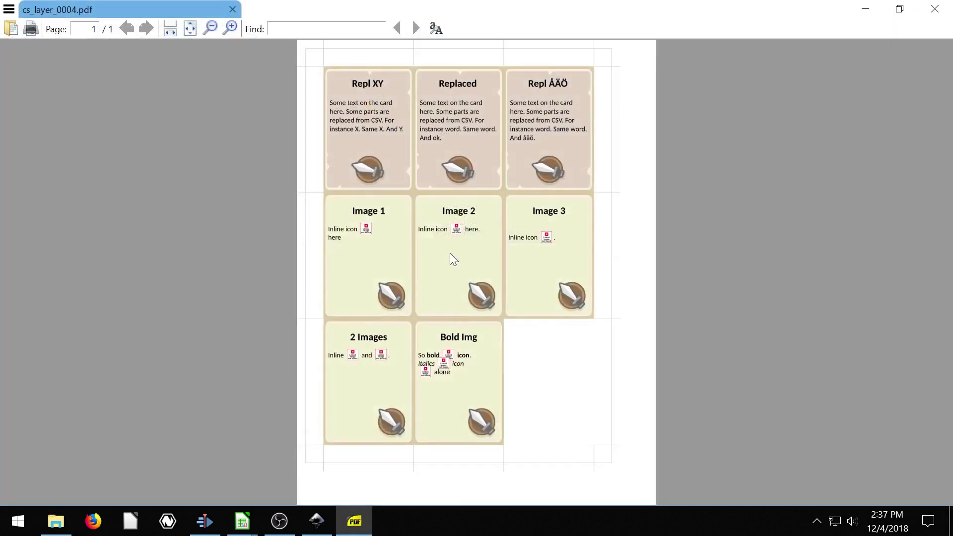
left_click(936, 10)
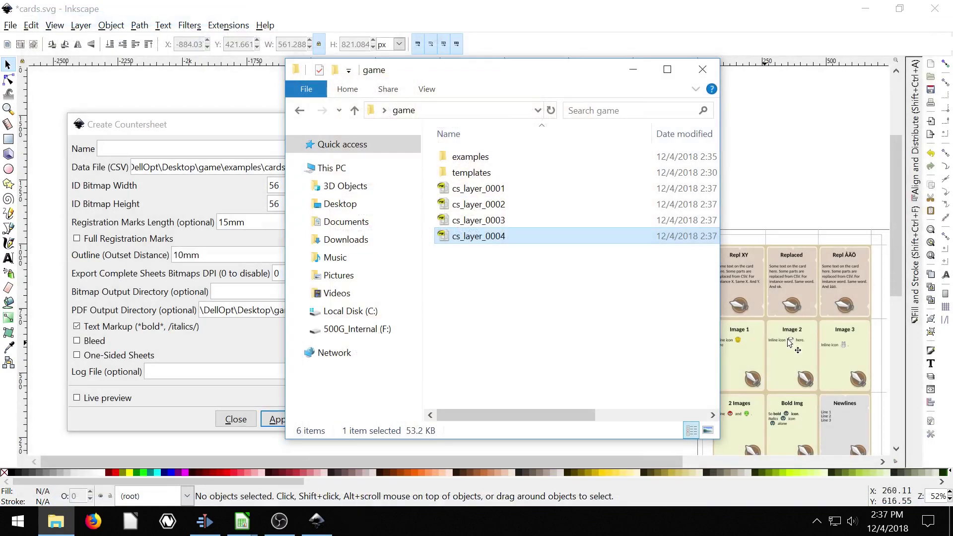
left_click(488, 204)
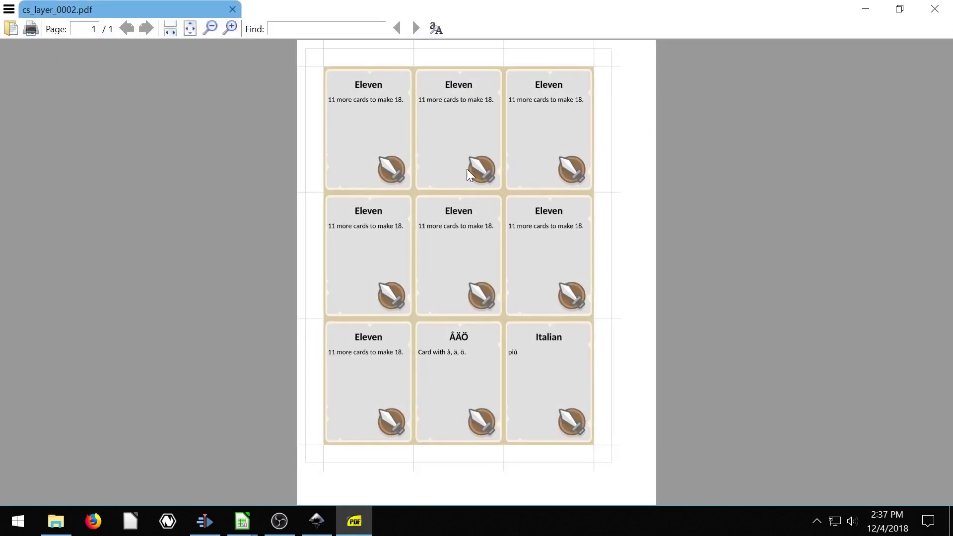
left_click(942, 15)
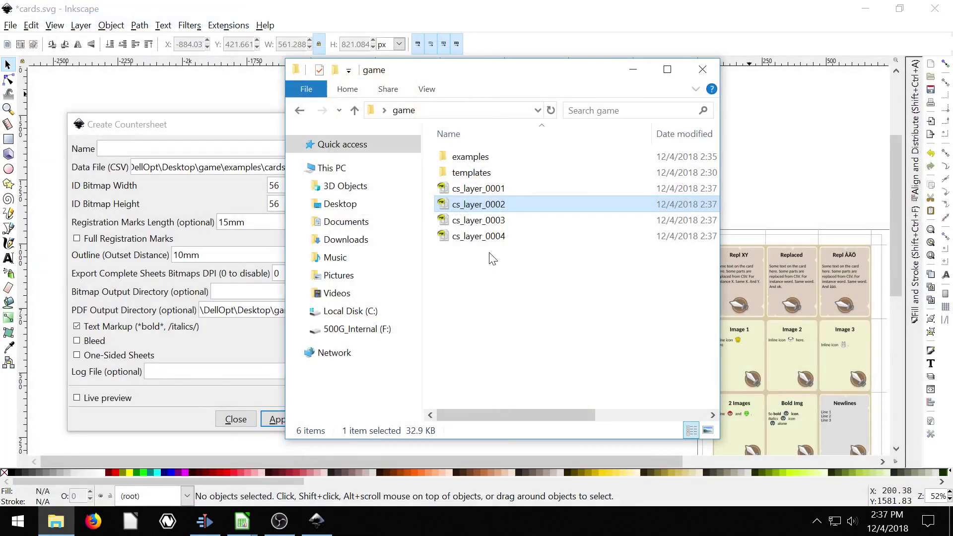
Step: Select all four cs_layer files, reopen cs_layer_0004, then close the PDF viewer
left_click_drag(499, 259, 457, 195)
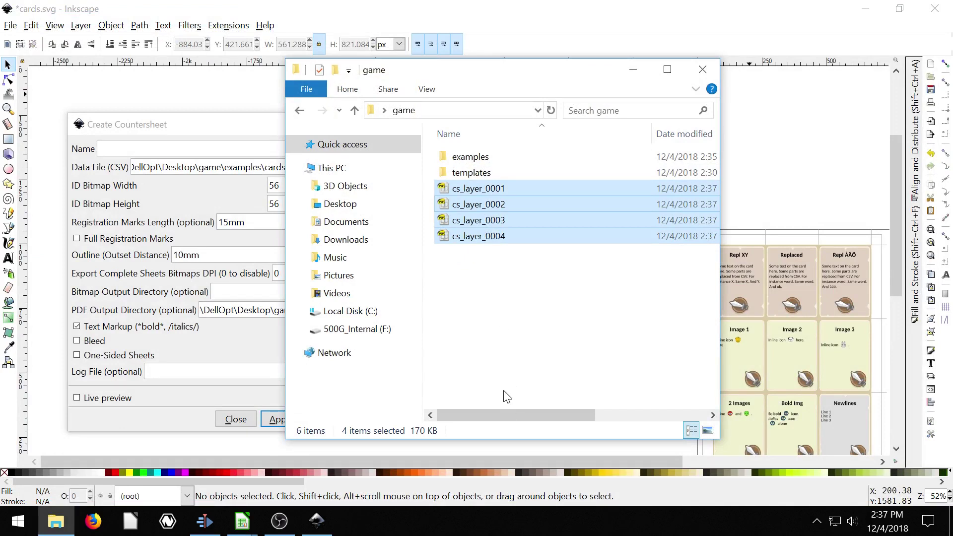
double_click(459, 238)
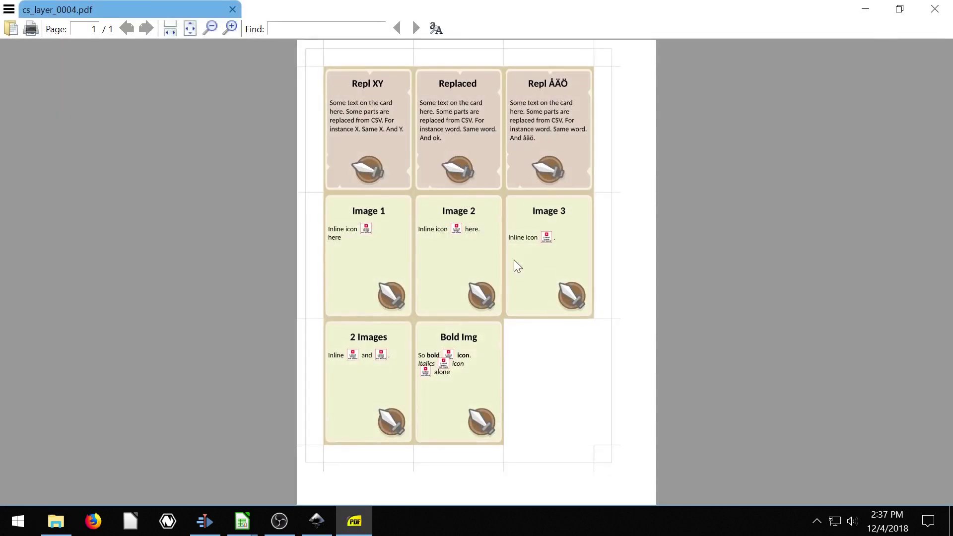
left_click(935, 8)
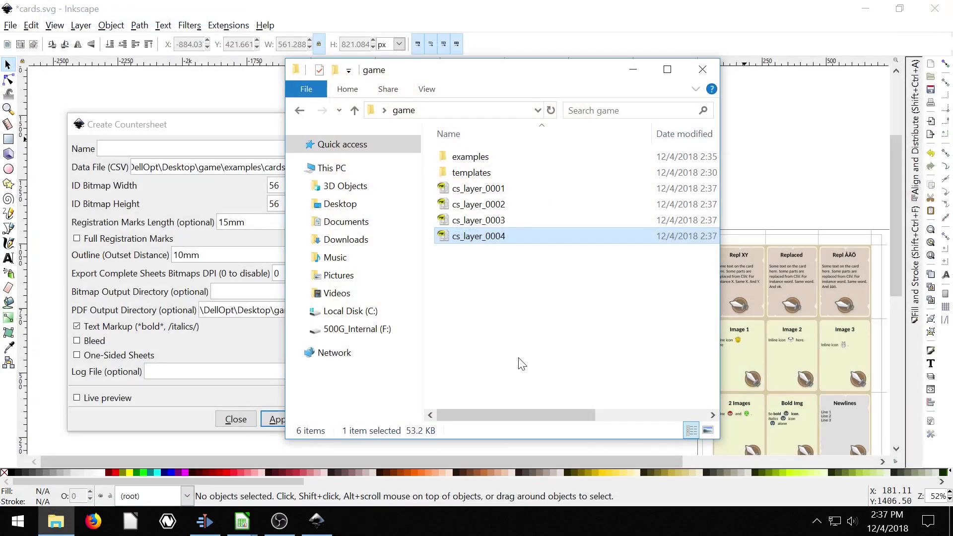
Step: Close the game folder window and move the Create Countersheet dialog off the REPLACE card
left_click(701, 70)
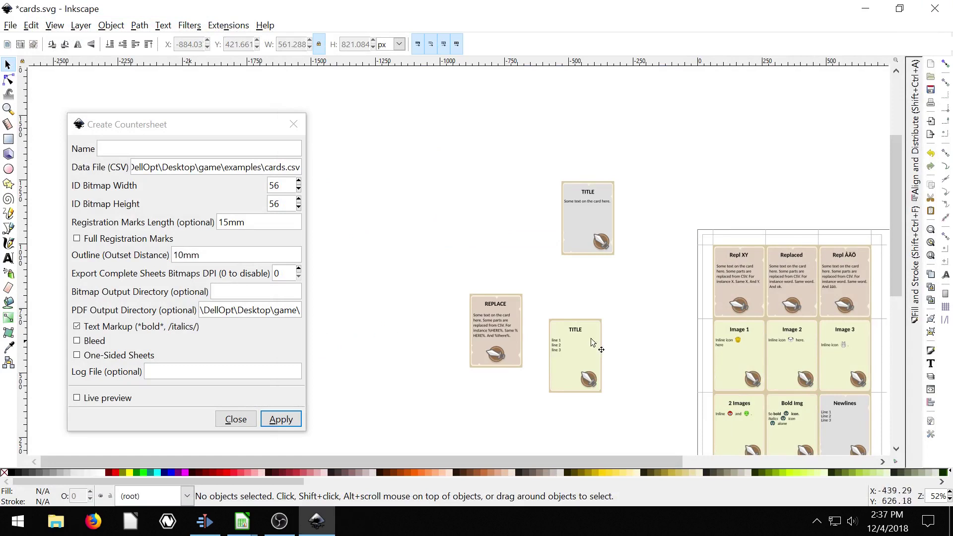
scroll(590, 338, "right", 3)
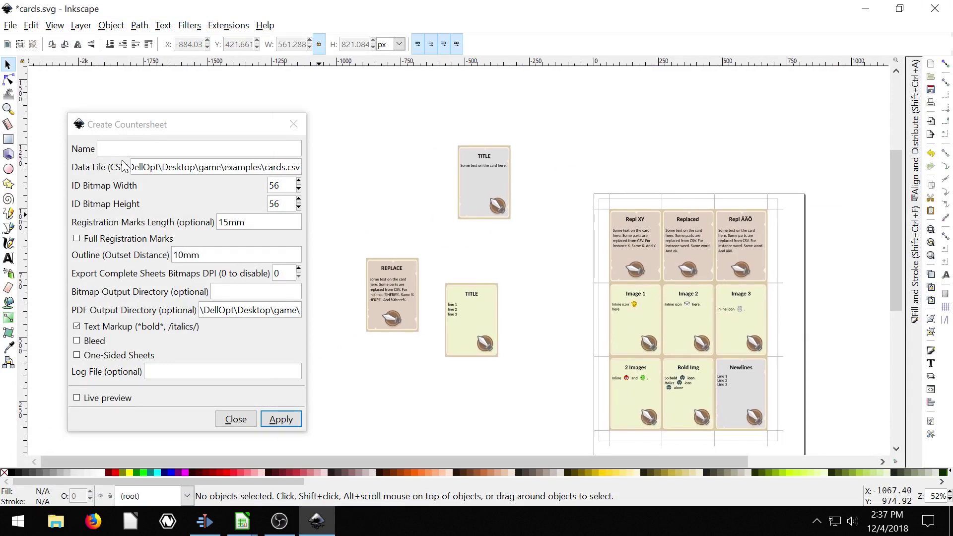
left_click_drag(125, 132, 213, 127)
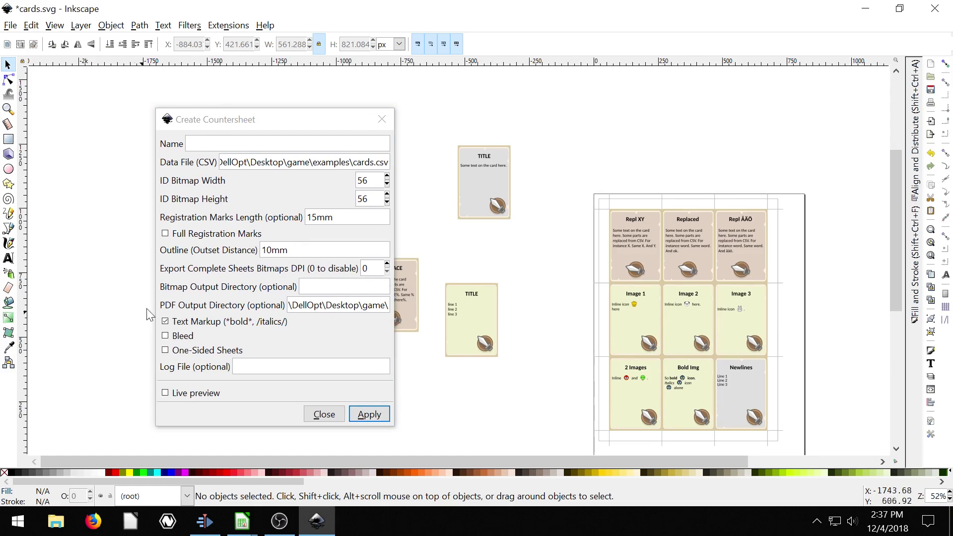
left_click(169, 300)
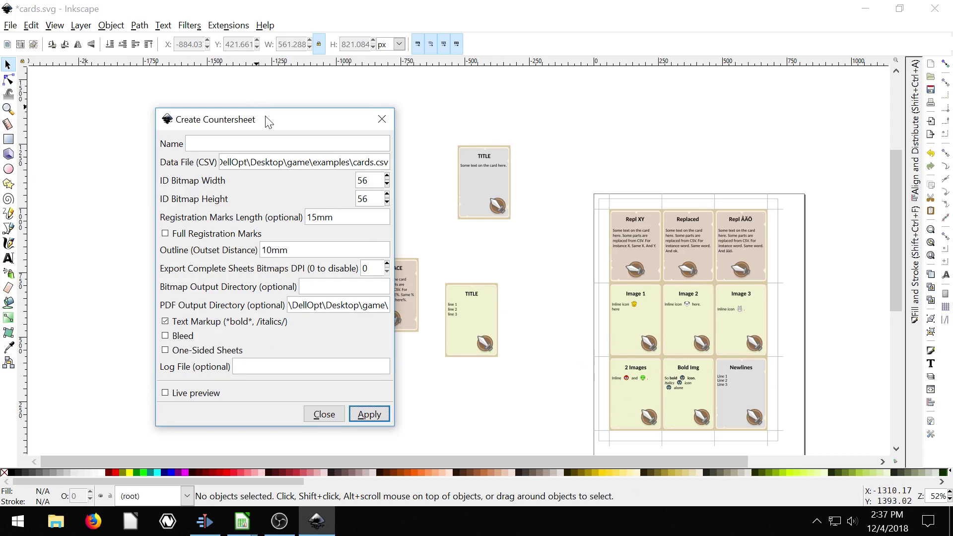
left_click_drag(268, 123, 325, 107)
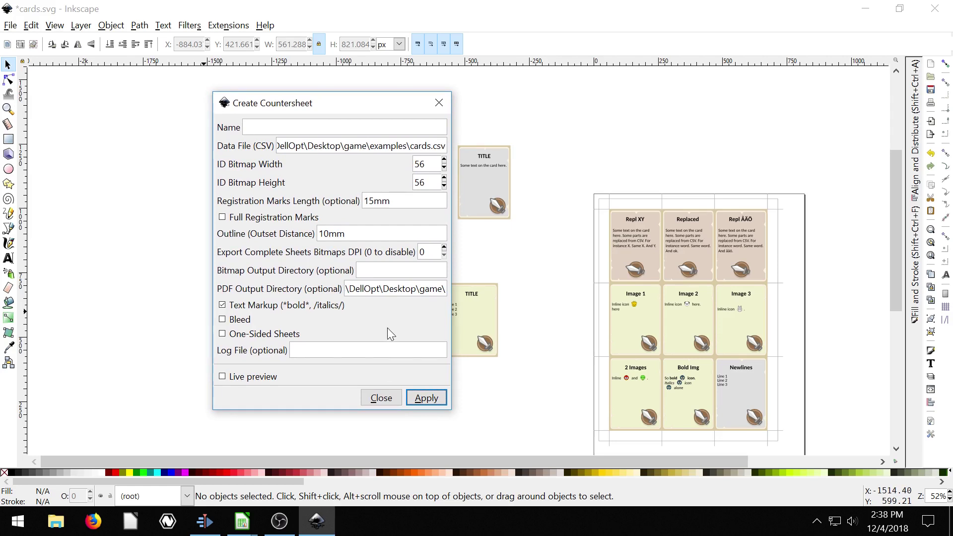
left_click_drag(356, 112, 247, 128)
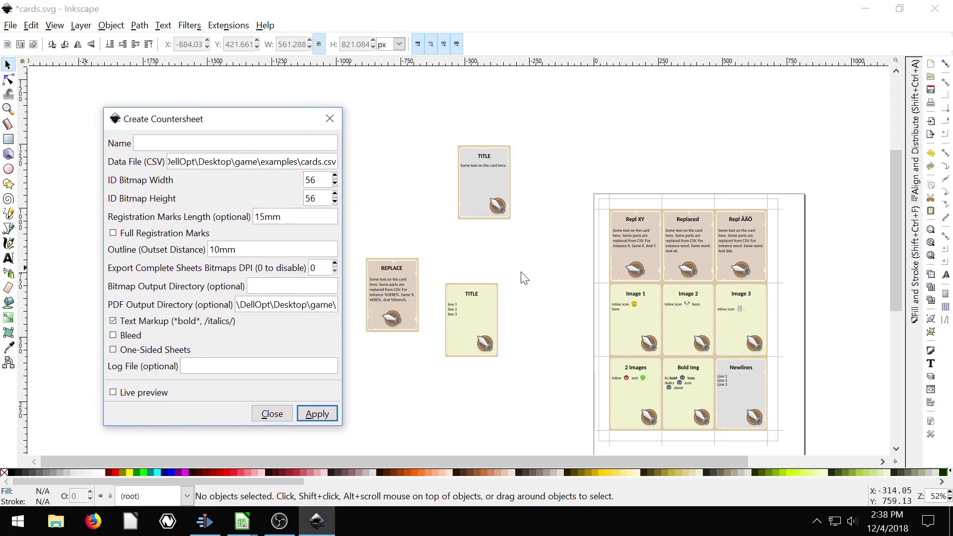
Step: Rubber-band select the grey TITLE template card and zoom in on it
left_click_drag(418, 119, 553, 249)
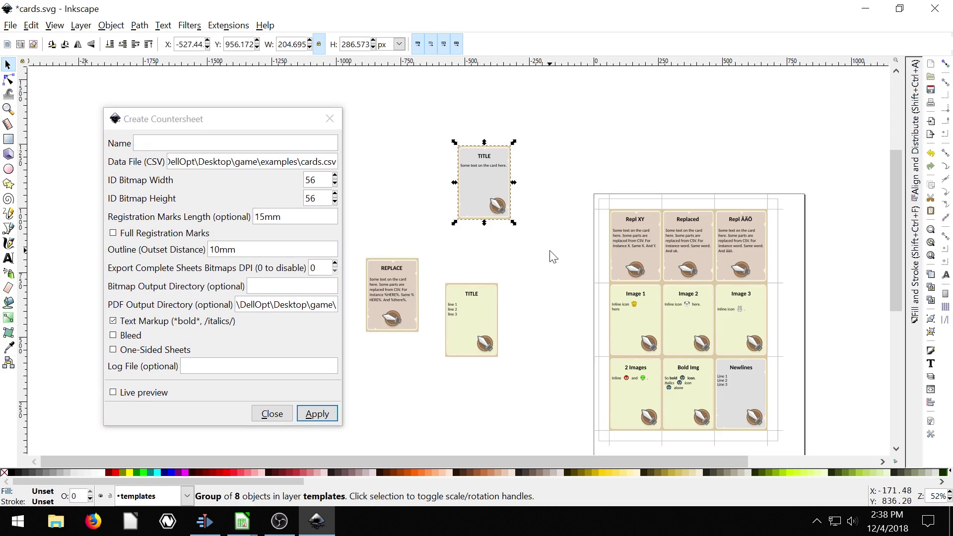
scroll(553, 257, "up", 2)
scroll(537, 257, "up", 3)
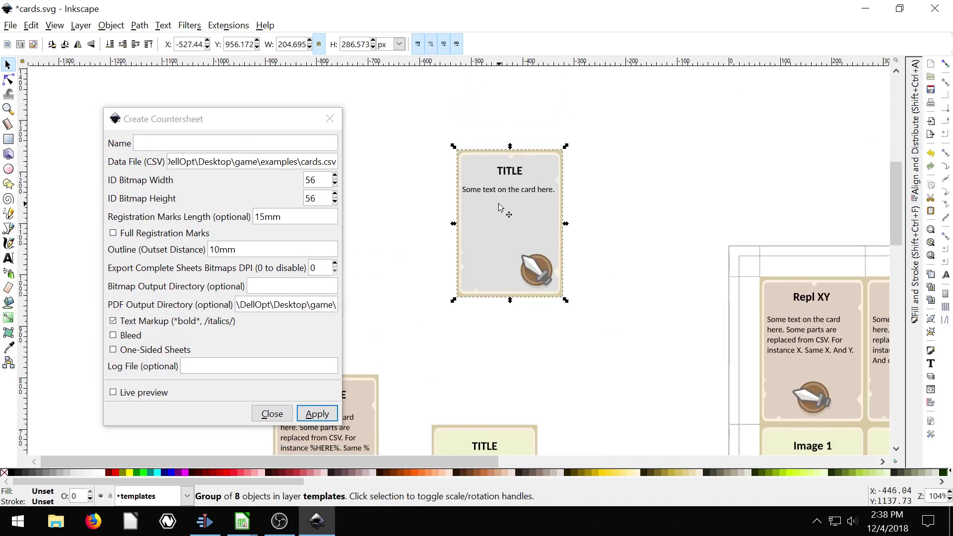
Step: Zoom in on the TITLE card and open Object Properties for its background
left_click(424, 151)
left_click_drag(420, 134, 685, 372)
key("Escape")
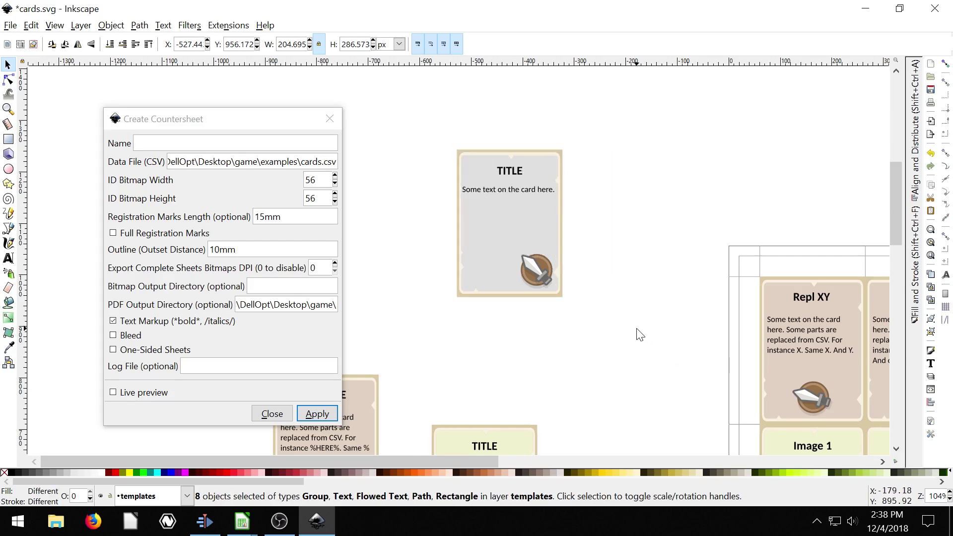
key("plus")
right_click(534, 202)
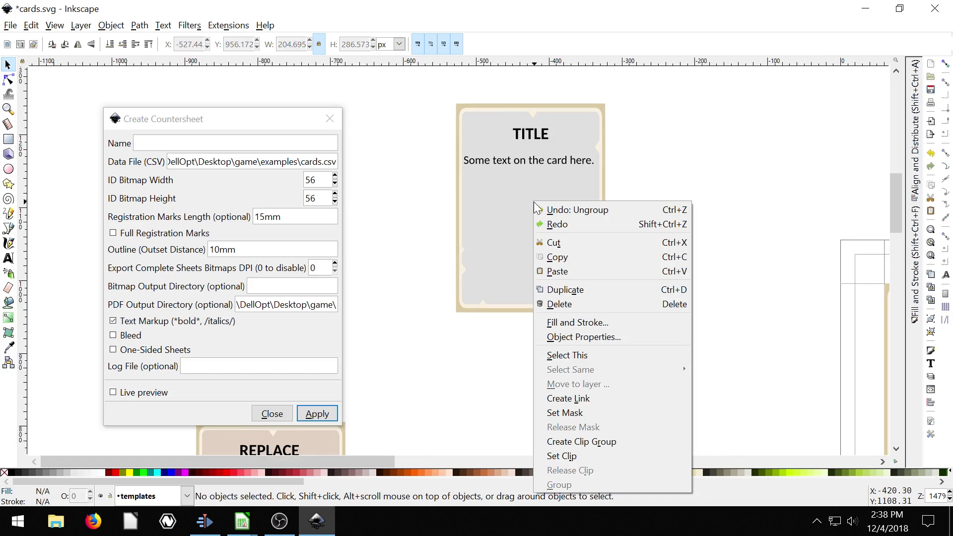
left_click(617, 341)
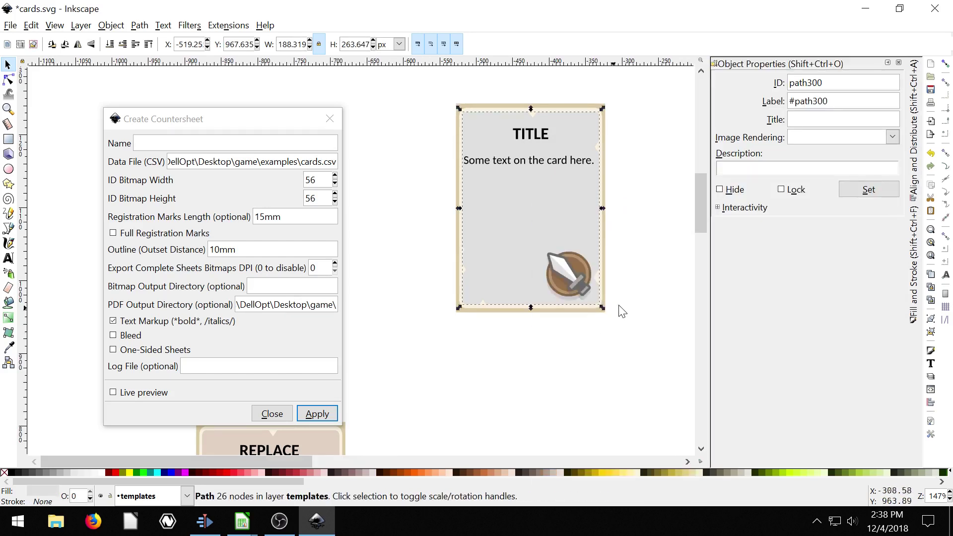
Step: Move the Countersheet dialog further left and select the TITLE card's outer frame
left_click_drag(645, 187, 532, 248)
left_click(275, 123)
left_click_drag(274, 123, 215, 121)
left_click(379, 175)
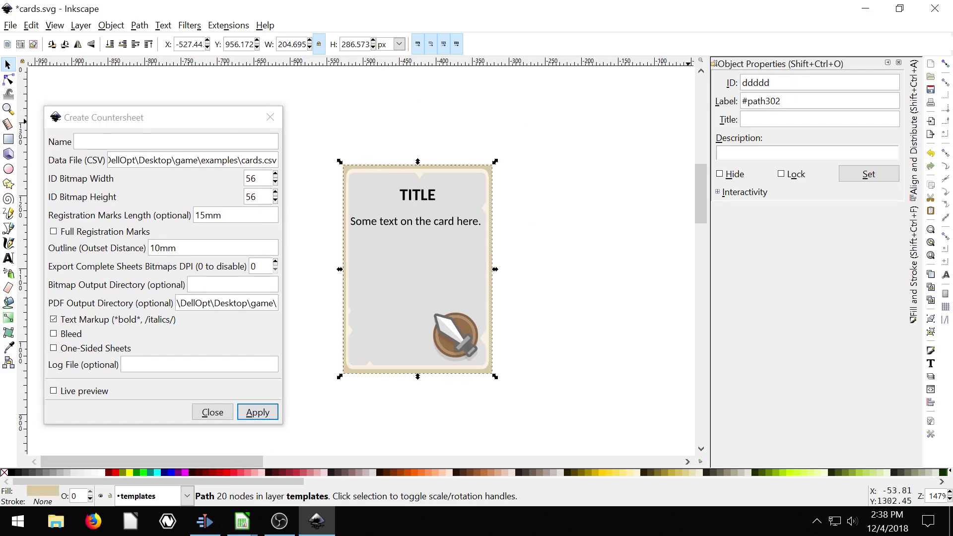
scroll(551, 235, "down", 8)
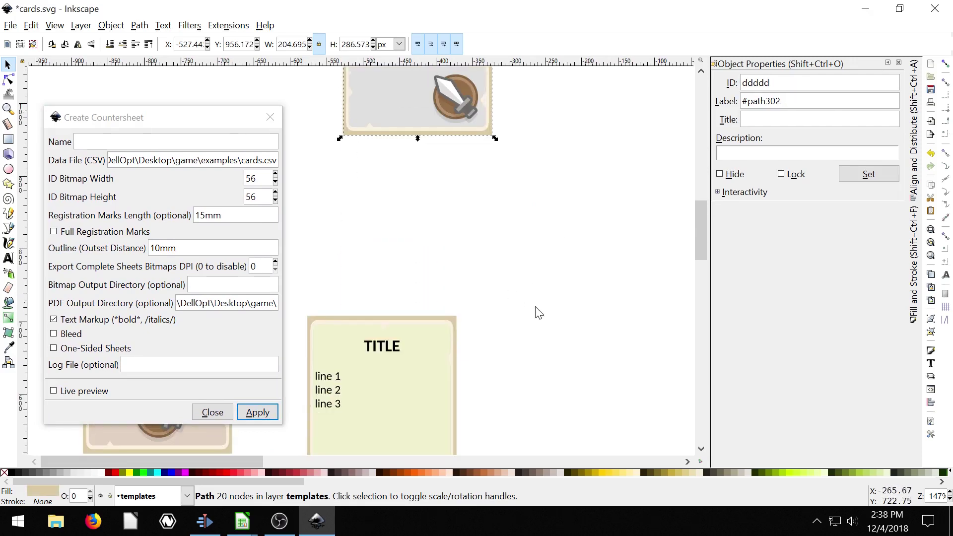
left_click_drag(536, 313, 682, 219)
scroll(396, 222, "left", 5)
Step: Ungroup the REPLACE card and click through its shapes until rcard is selected
left_click_drag(332, 139, 526, 385)
key("ctrl+shift+g")
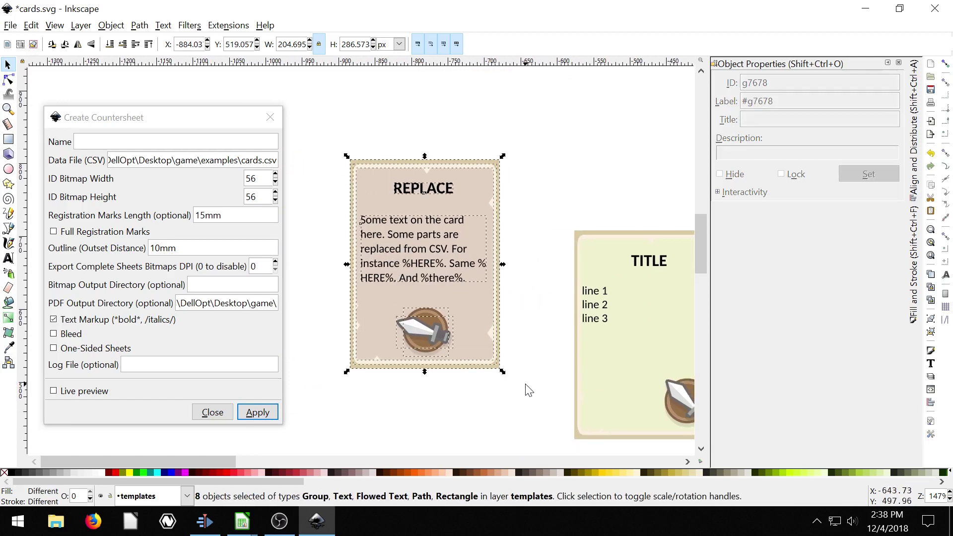
left_click(570, 208)
left_click(444, 165)
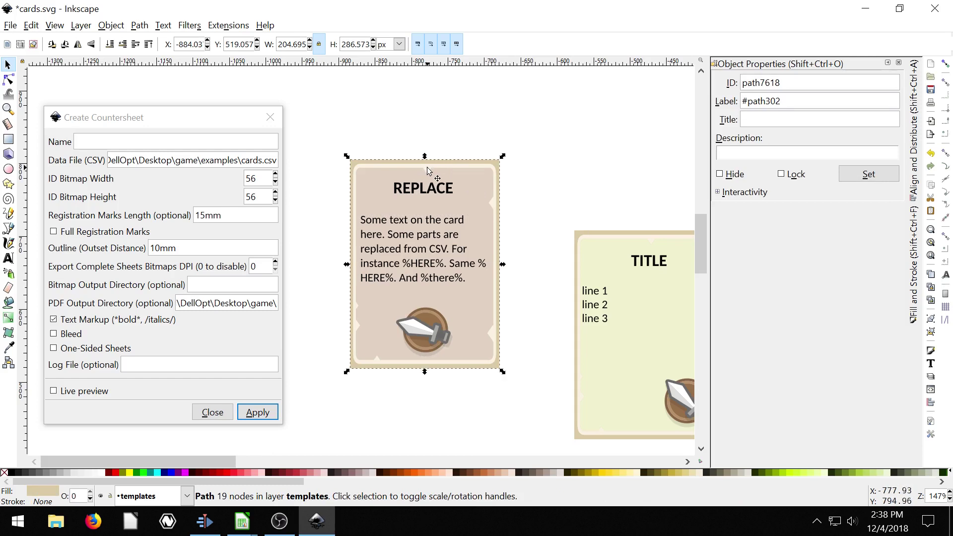
left_click(427, 171, "alt")
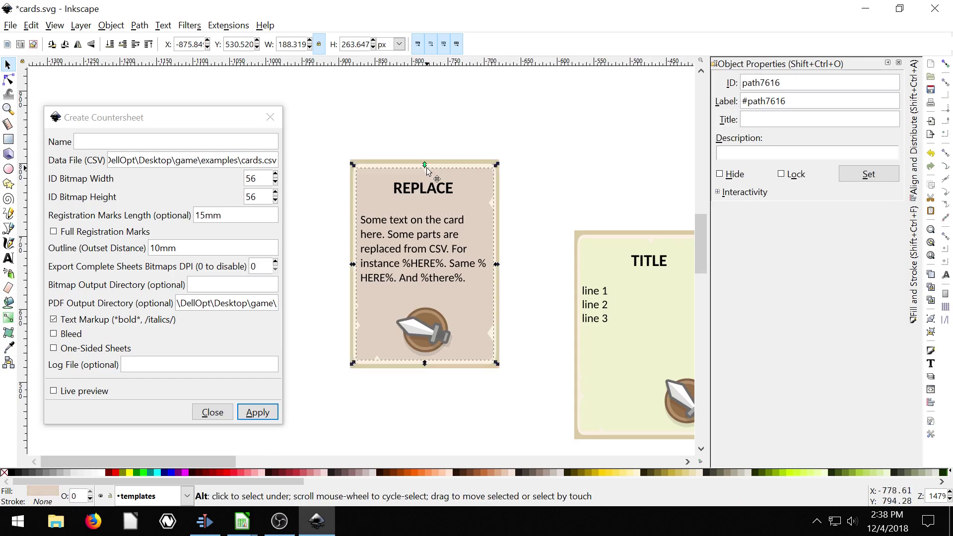
left_click(439, 190, "alt")
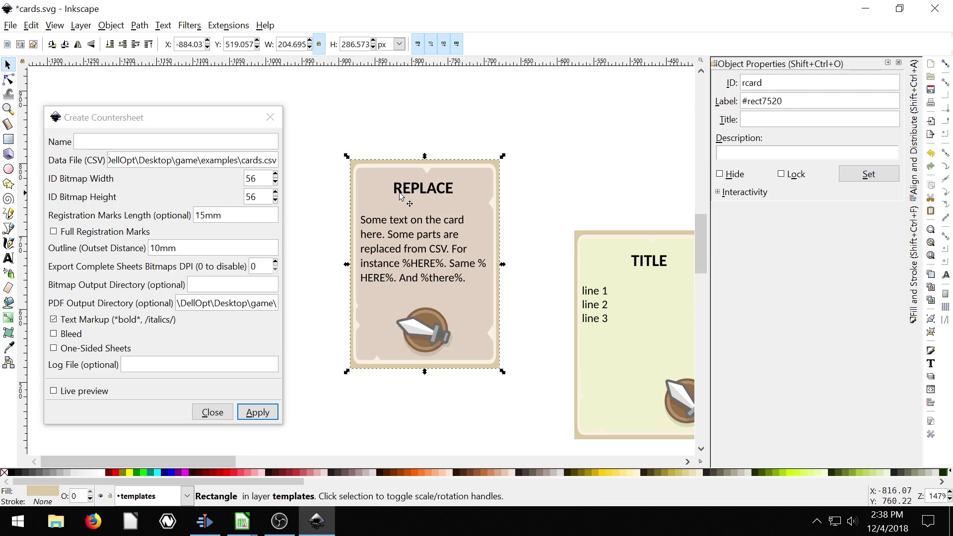
Step: Minimize prototype_cards_all.csv and bring cards.csv to the front in Calc
mouse_move(247, 524)
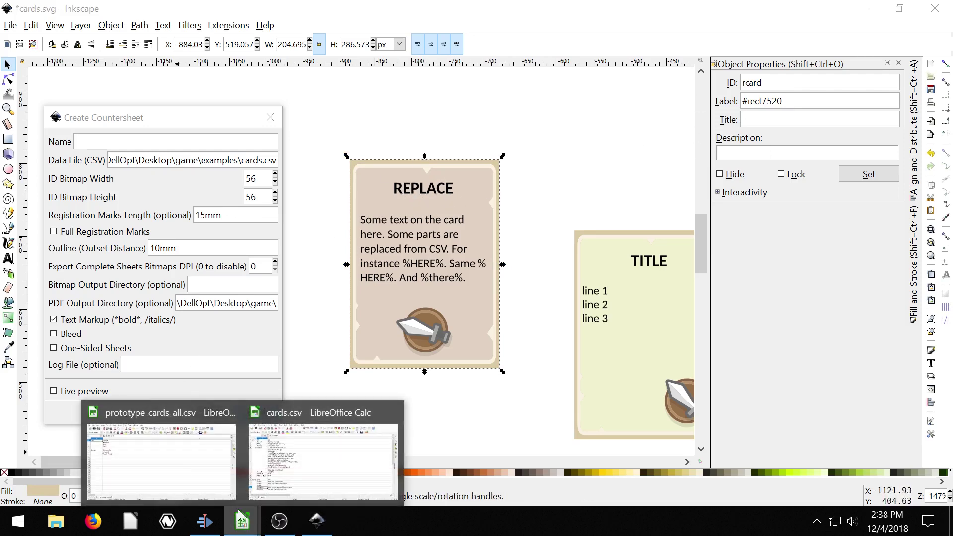
left_click(158, 456)
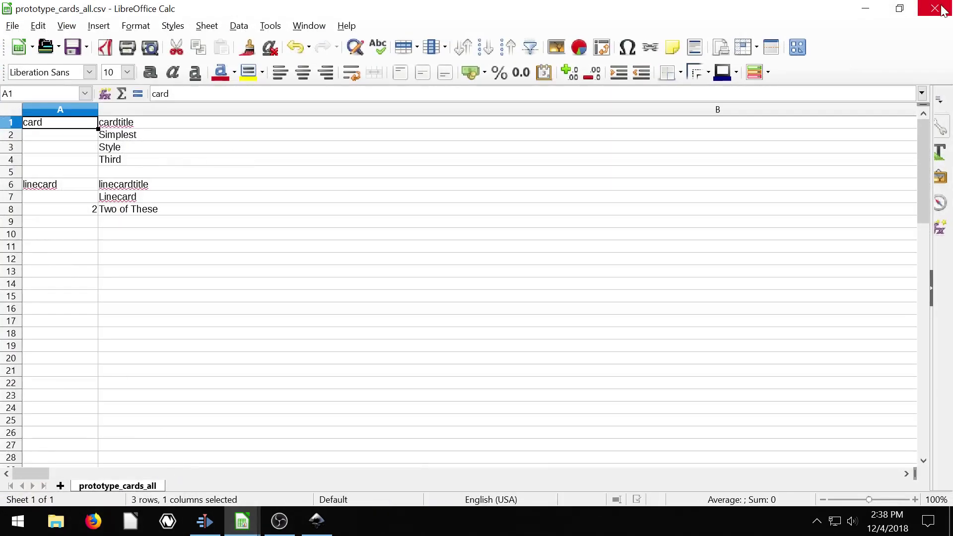
left_click(243, 522)
left_click(243, 521)
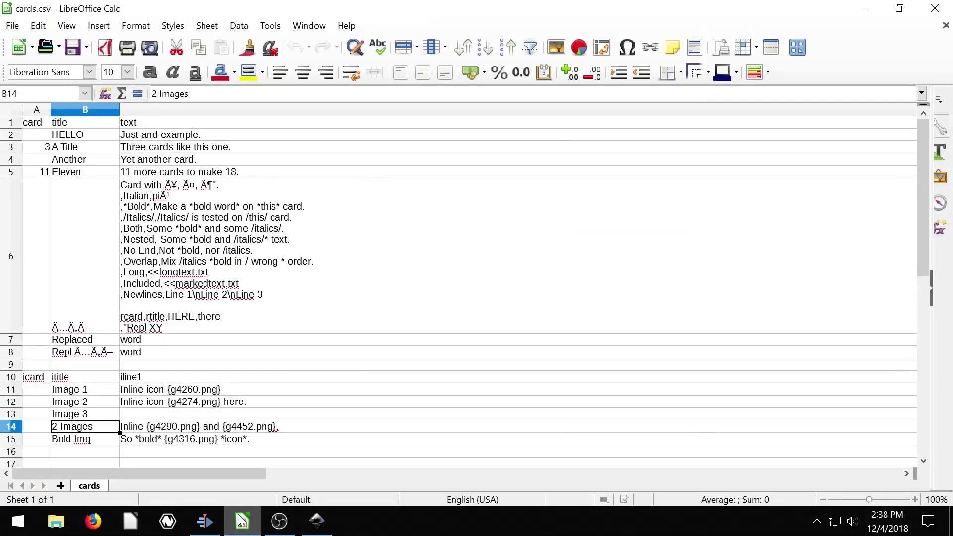
Step: Check that A10 reads icard and A1 reads card, then minimize Calc
scroll(66, 268, "down", 4)
scroll(33, 259, "up", 3)
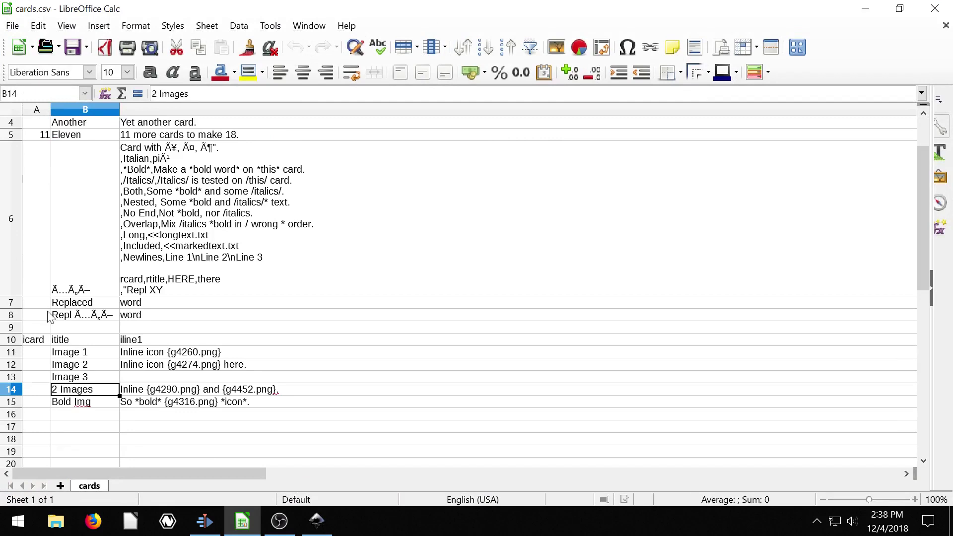
left_click(35, 340)
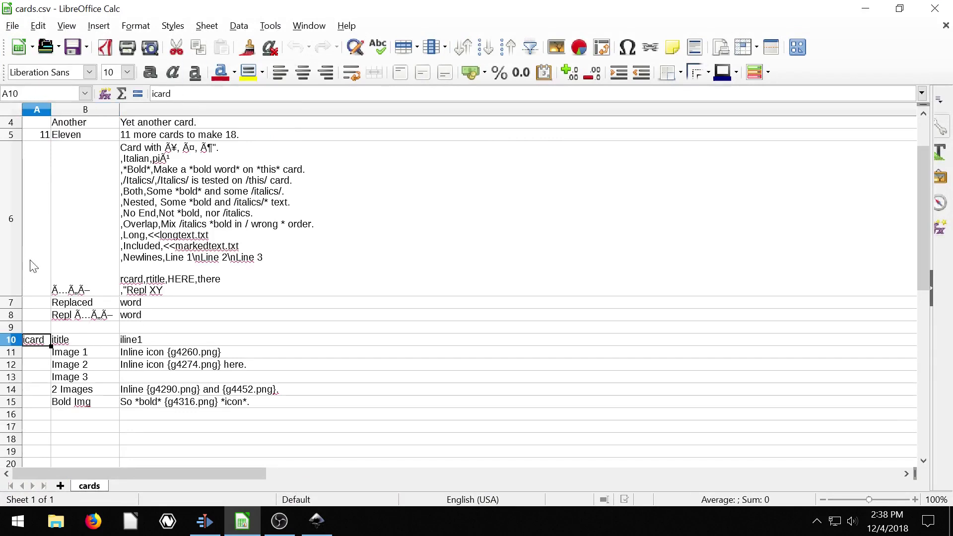
scroll(111, 242, "up", 1)
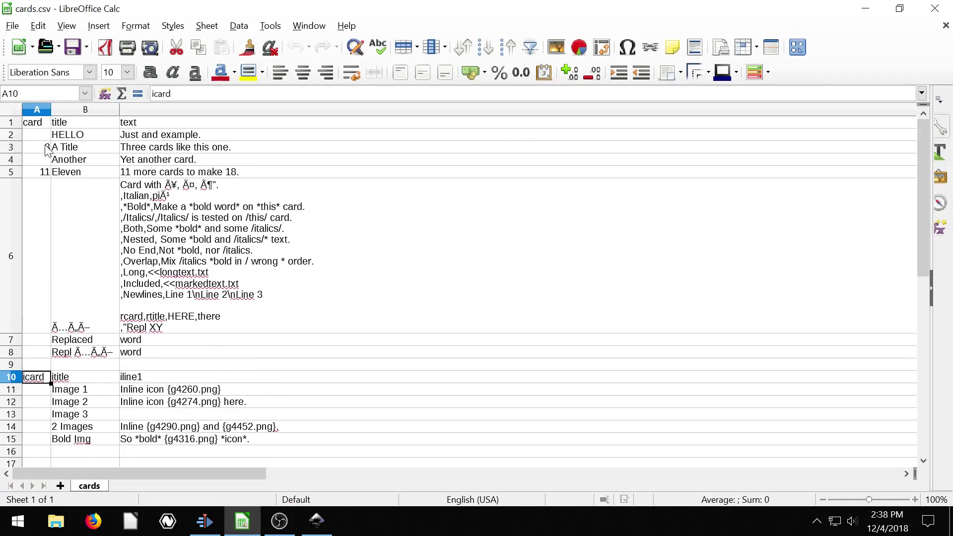
left_click(37, 124)
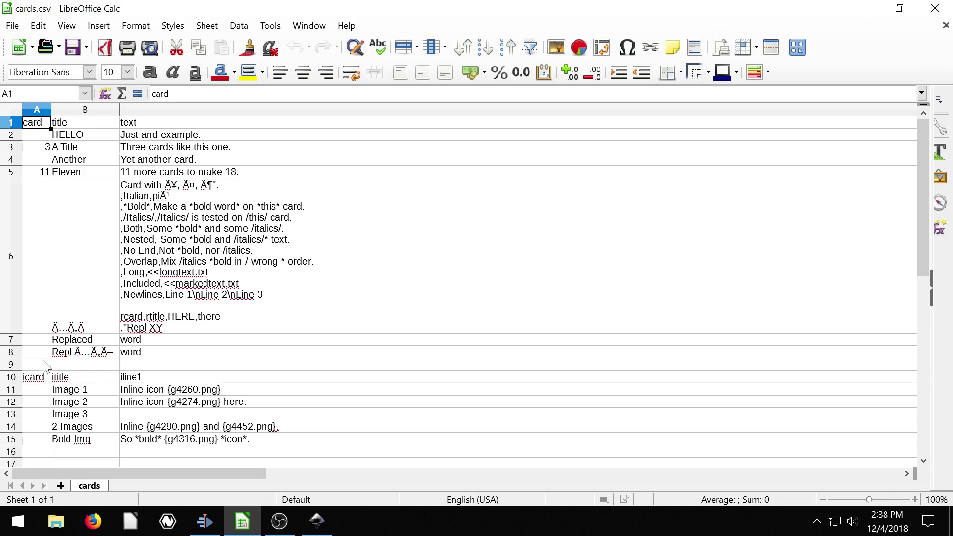
left_click(39, 376)
left_click(866, 9)
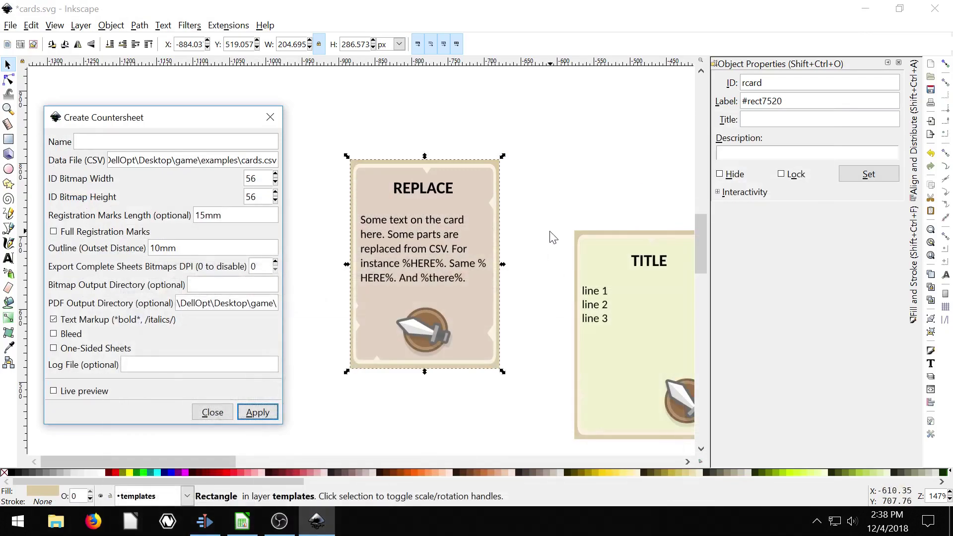
Step: Ungroup the TITLE card with Ctrl+Shift+G and select its icard background rectangle
scroll(552, 237, "right", 5)
left_click_drag(459, 190, 648, 447)
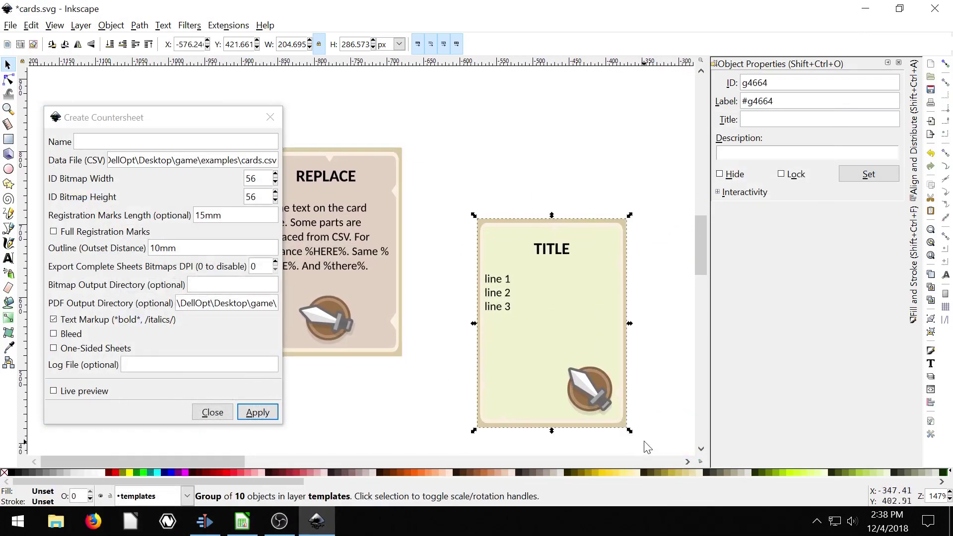
key("ctrl+shift+g")
key("Escape")
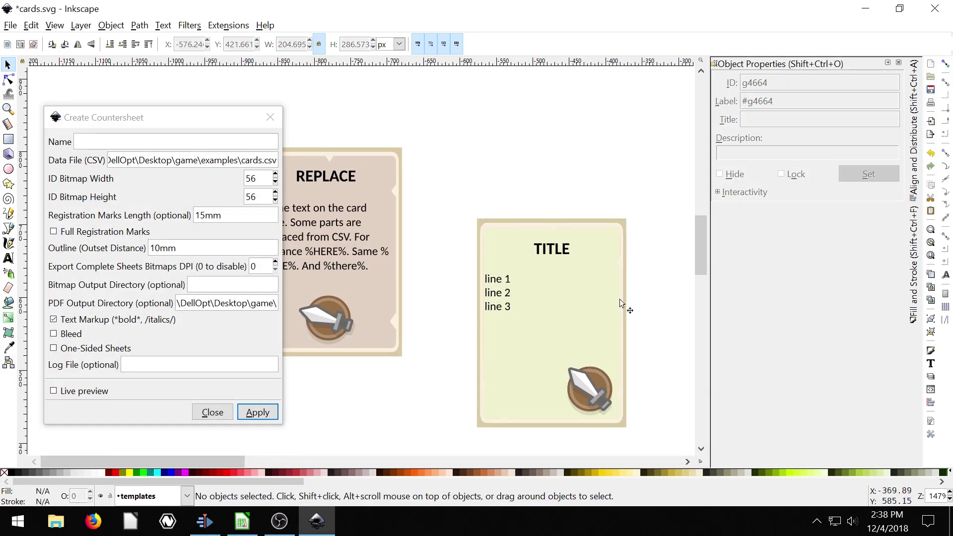
left_click(582, 254)
left_click(582, 255, "alt")
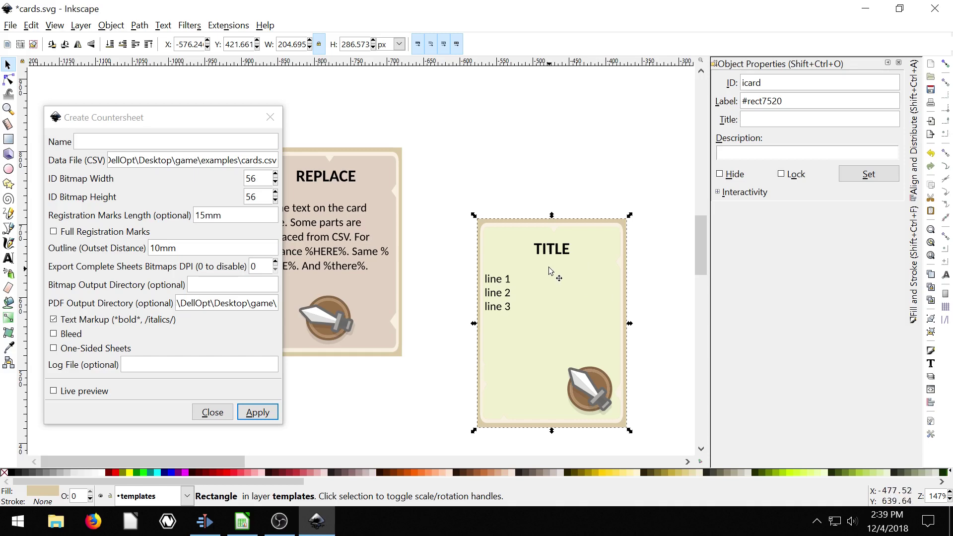
Step: Change cell A10 of cards.csv from icard to icard5
left_click(242, 522)
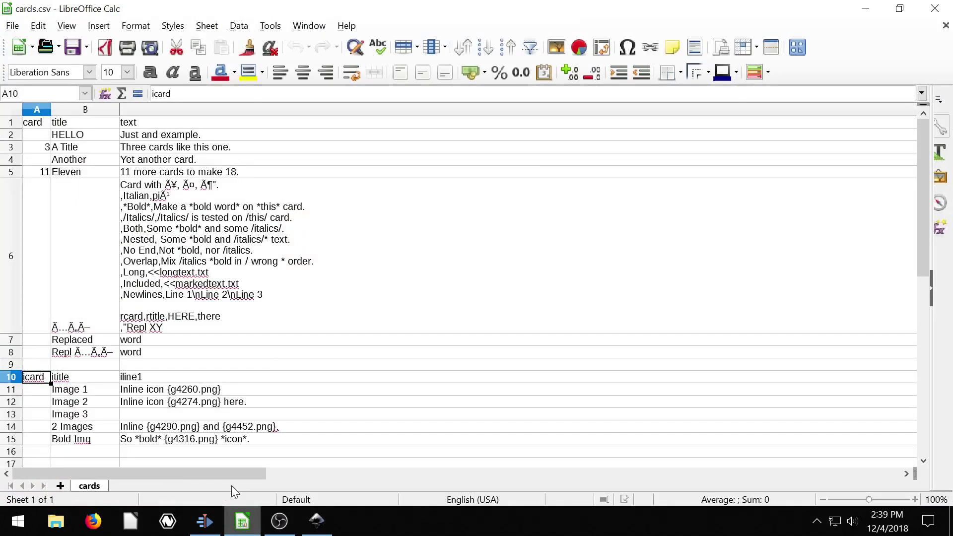
left_click(36, 392)
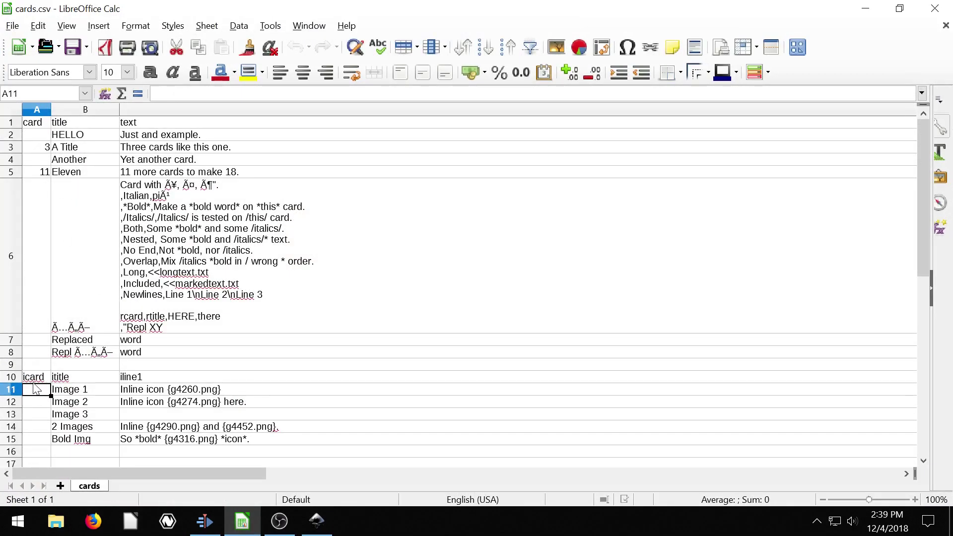
left_click(36, 378)
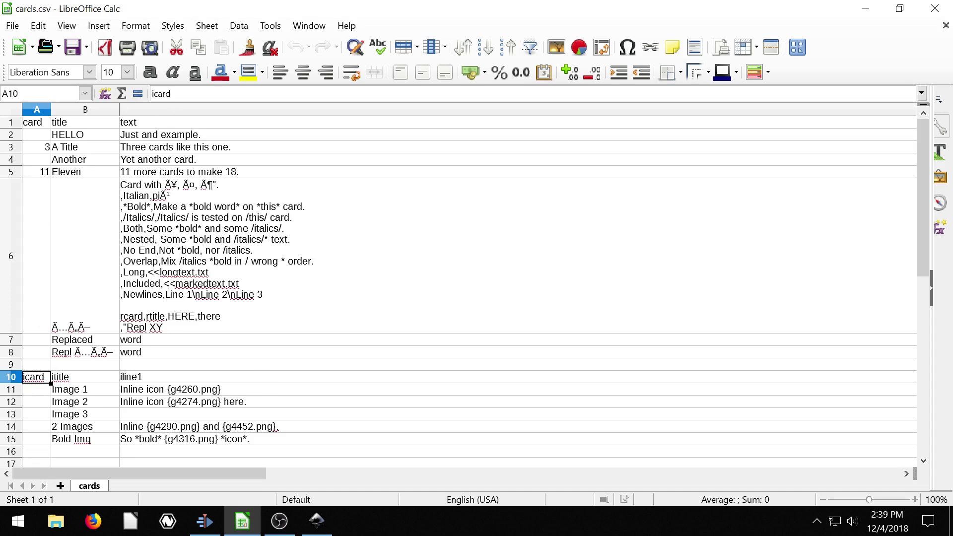
left_click(171, 94)
type("5")
left_click(78, 367)
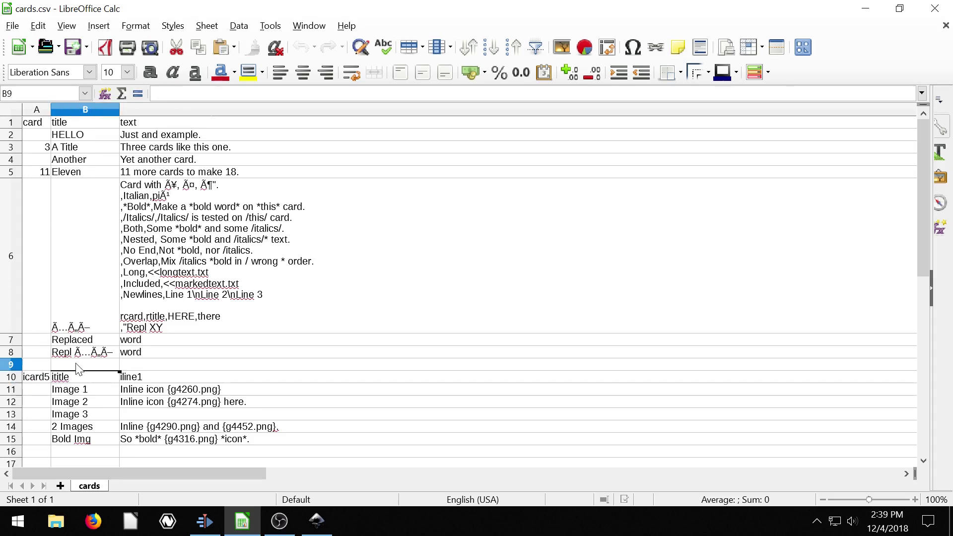
Step: Revert cell A10 back to icard
left_click(33, 380)
left_click(194, 94)
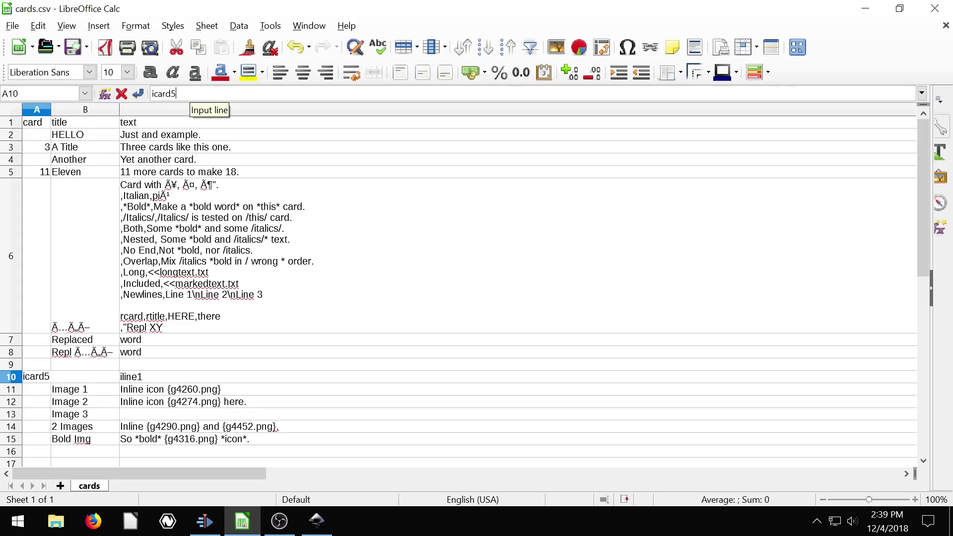
key("BackSpace")
left_click(37, 260)
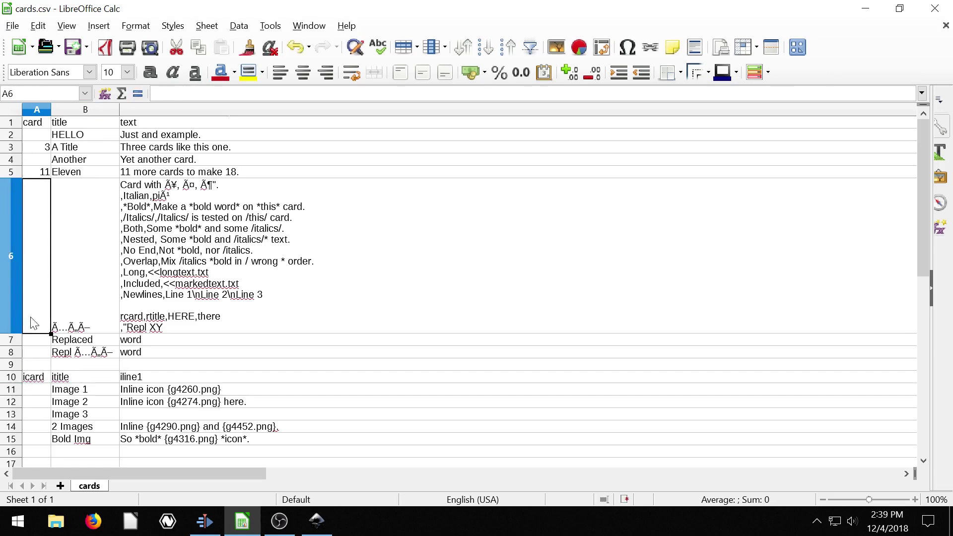
Step: Cycle through the TITLE card's overlapping objects: the icard rectangle and border path path4532
left_click(317, 522)
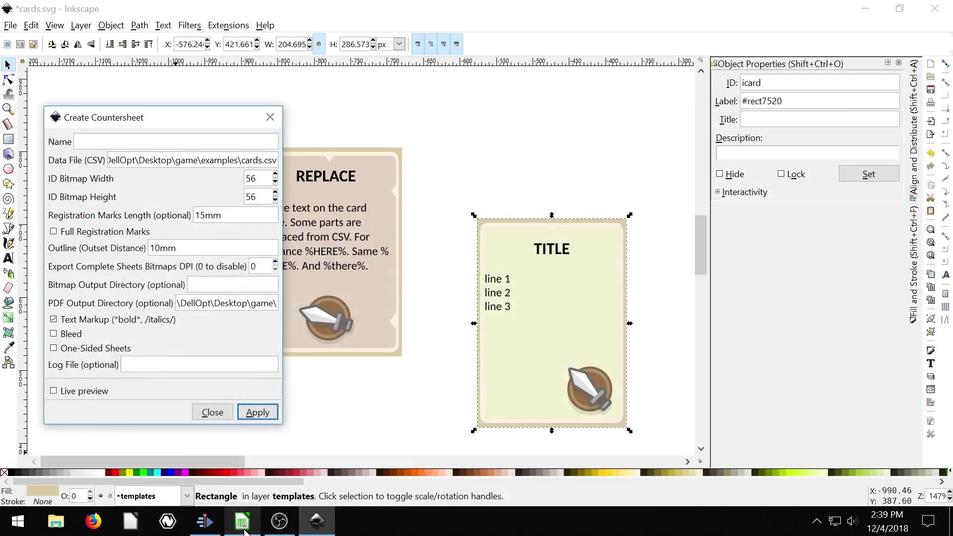
left_click(511, 248)
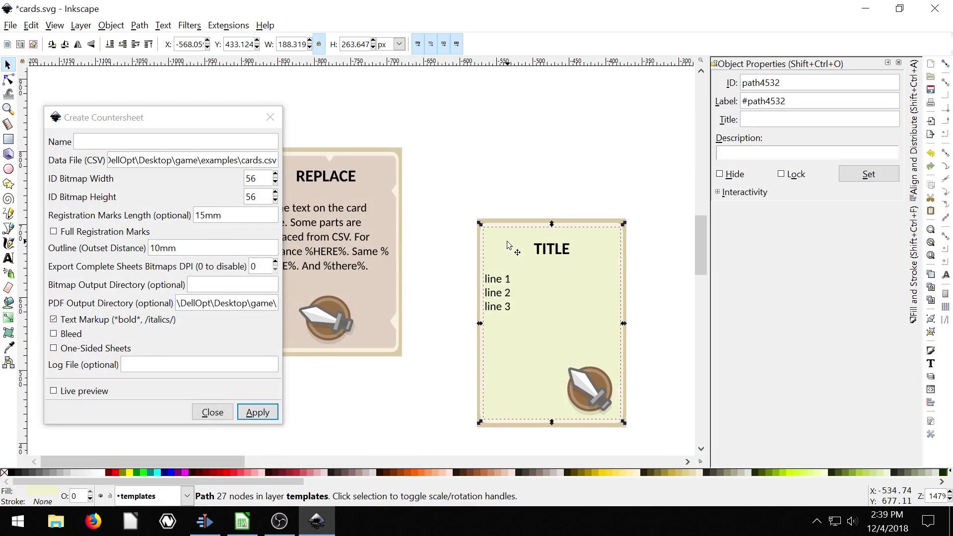
left_click(513, 253, "alt")
left_click(512, 254, "alt")
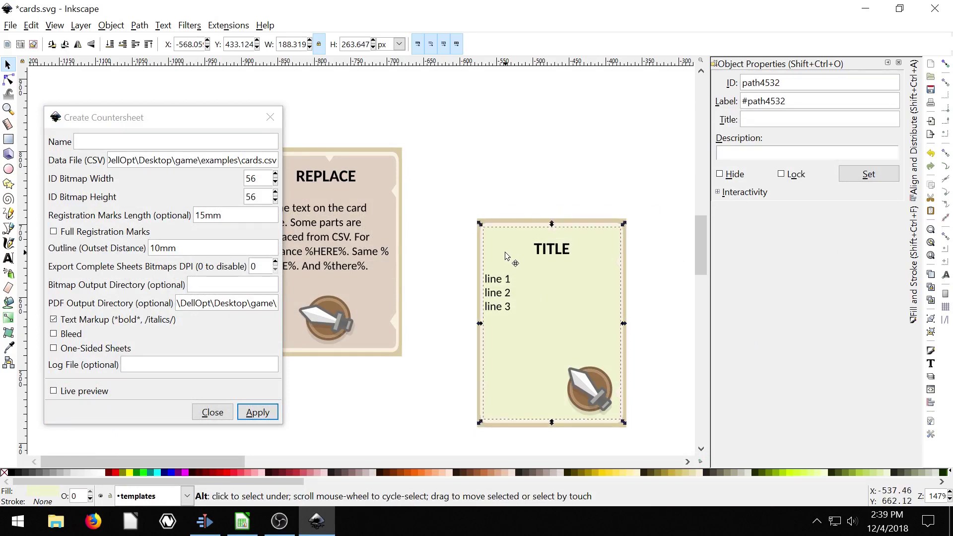
left_click(511, 255, "alt")
left_click(443, 257)
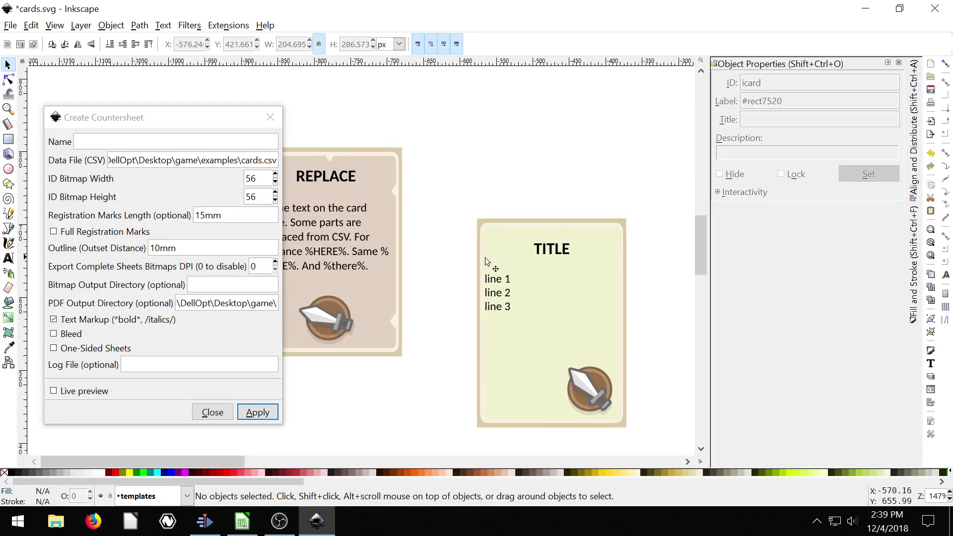
left_click(502, 261)
Step: Close the Create Countersheet dialog and return to cards.csv in Calc
key("n")
key("super")
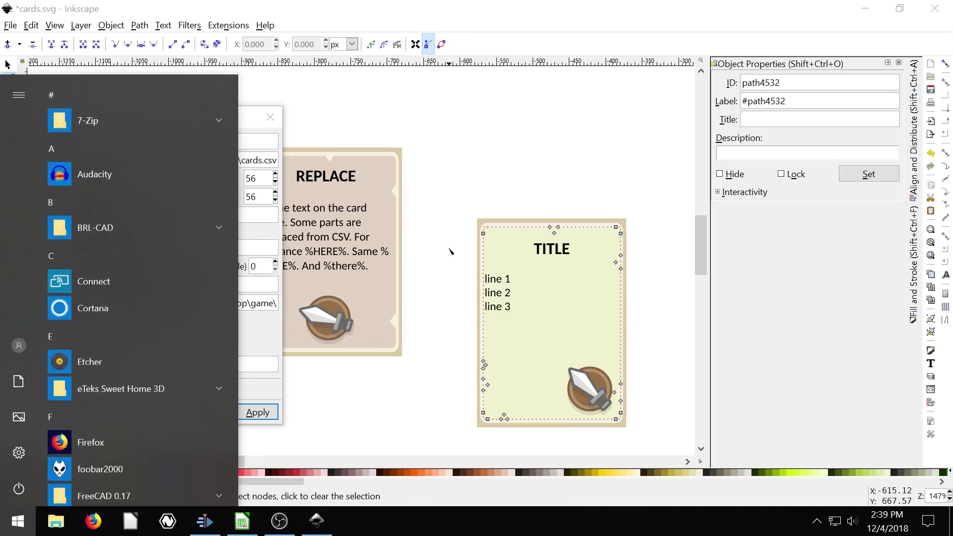
left_click(504, 215)
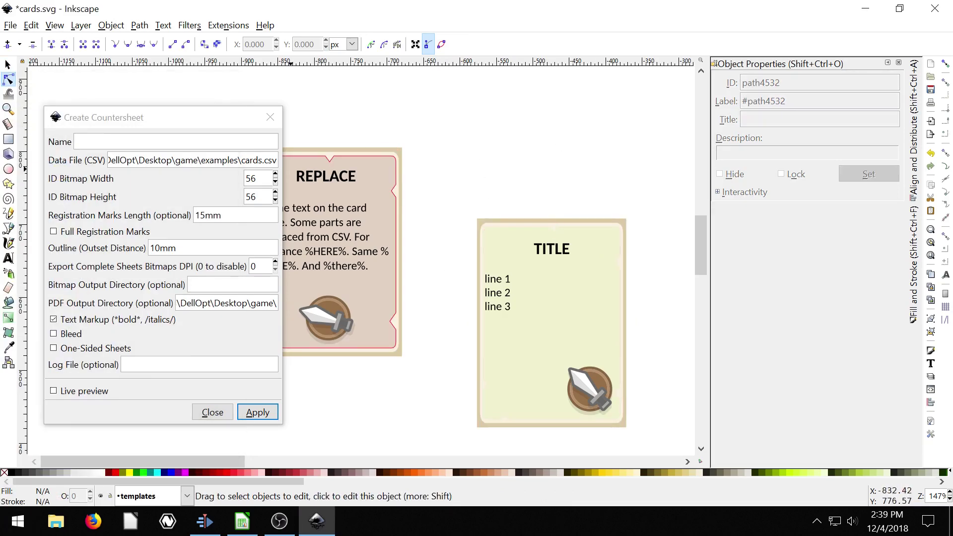
left_click(210, 414)
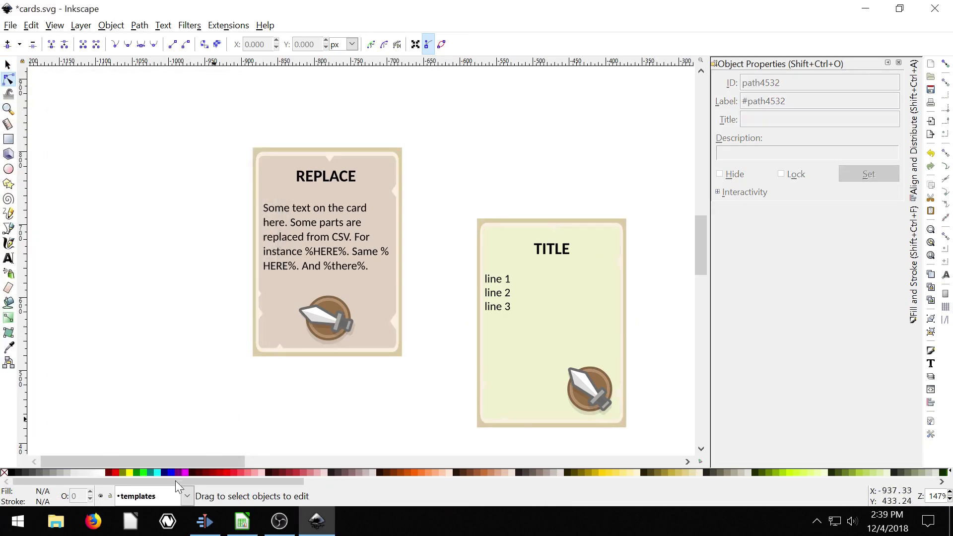
left_click(242, 521)
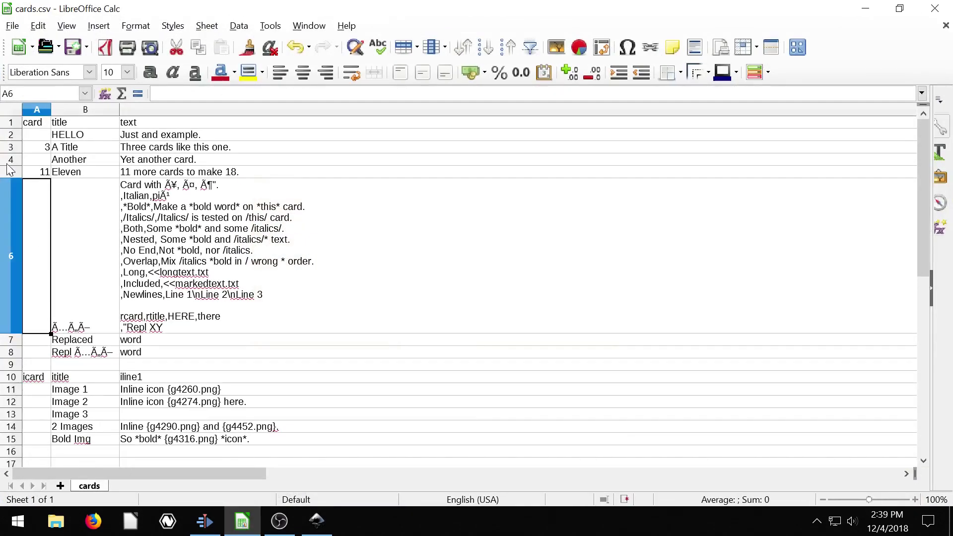
Step: Read the long multi-line text in cell C6, then minimize Calc to show cards.svg
left_click(139, 325)
left_click_drag(454, 474, 15, 465)
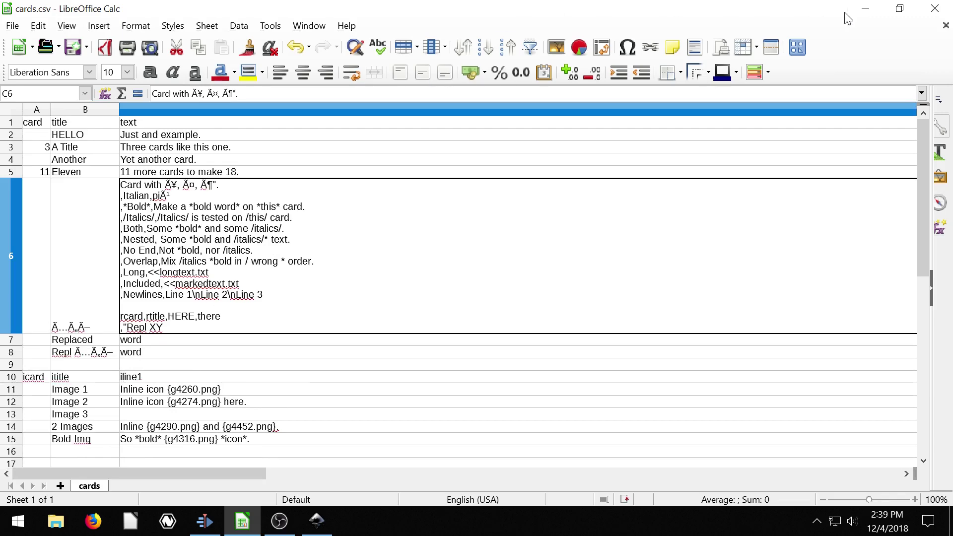
left_click(866, 9)
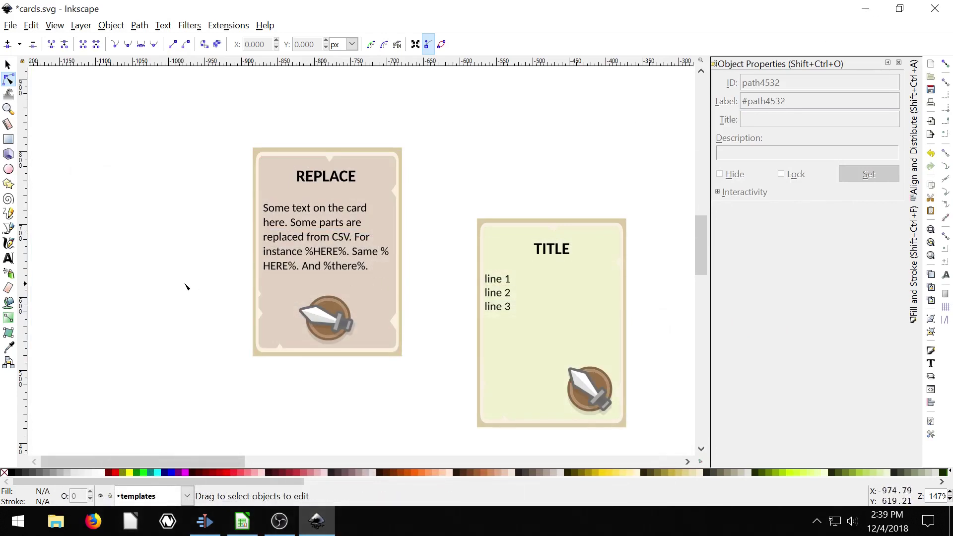
left_click(228, 25)
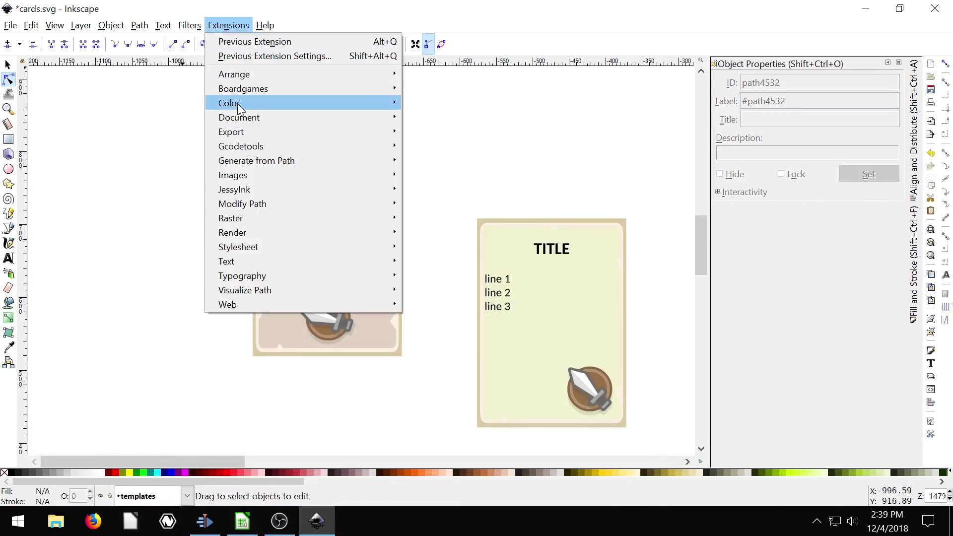
mouse_move(238, 104)
left_click(123, 147)
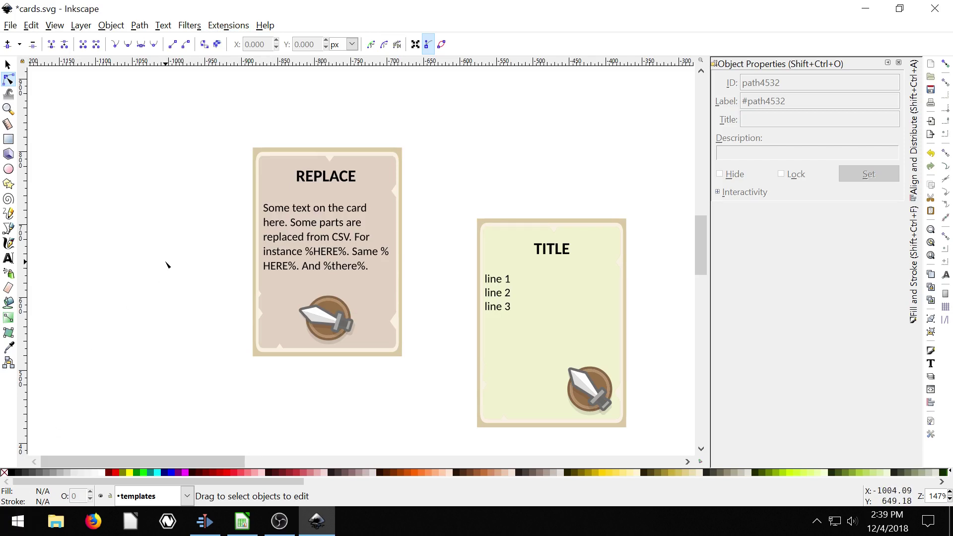
left_click(7, 64)
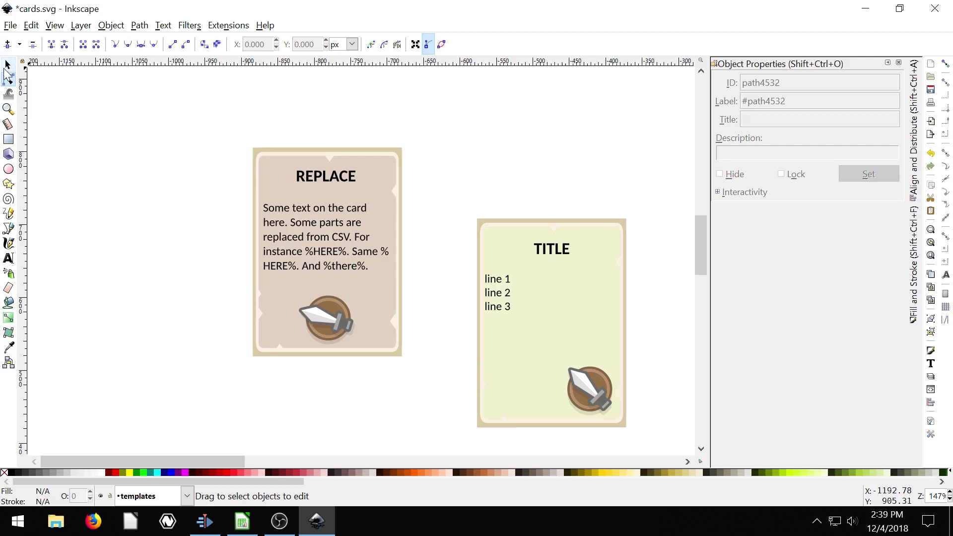
left_click(244, 28)
mouse_move(243, 89)
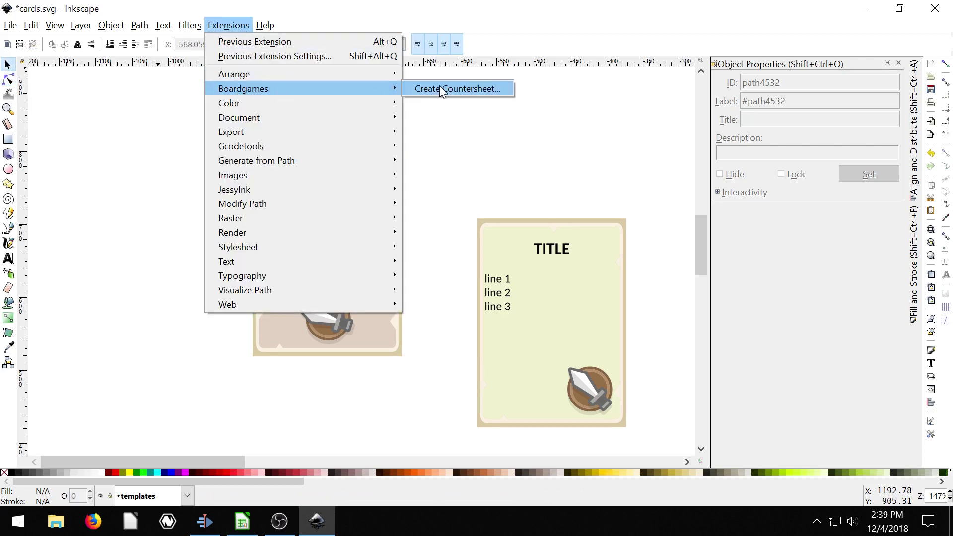
left_click(526, 14)
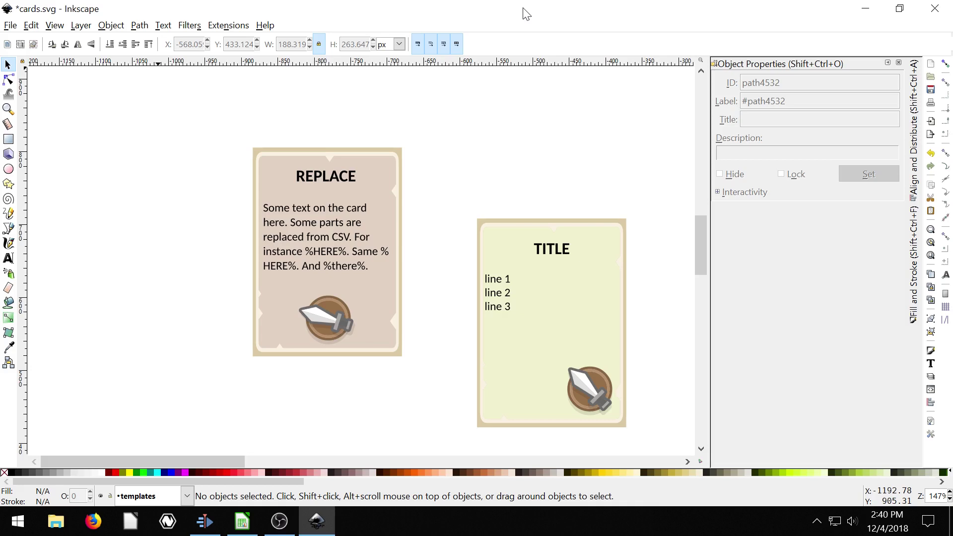